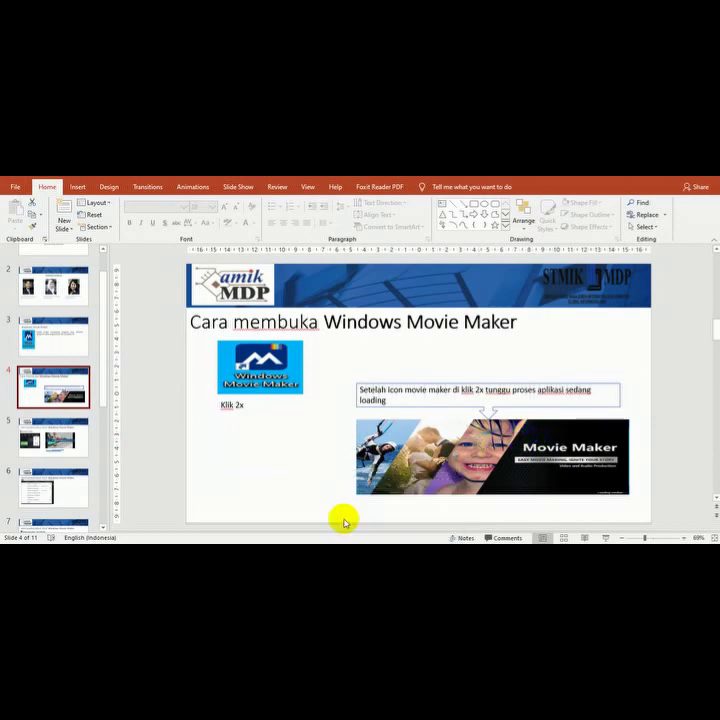
# - Switch to Windows Movie Maker and look through its project commands, new-project aspect ratios and extra tools
pyautogui.hotkey('alt', 'Tab')
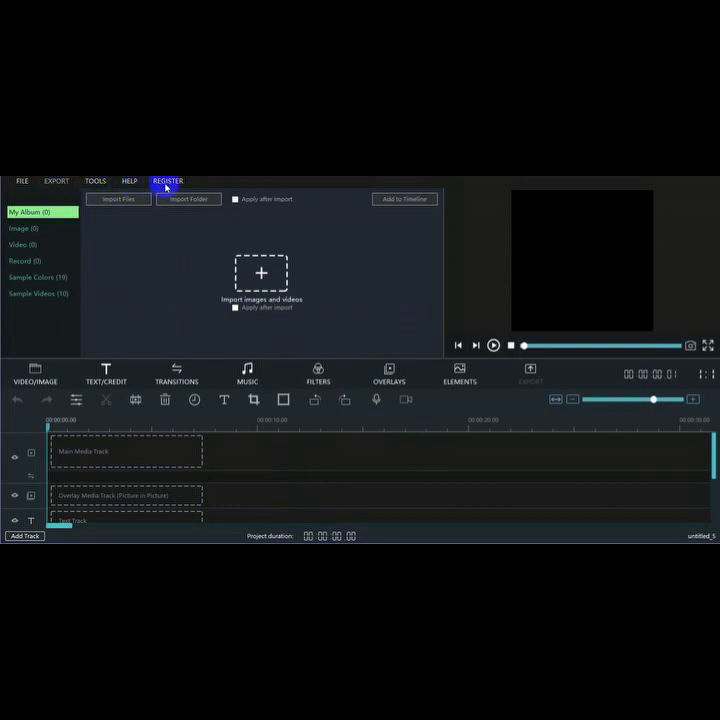
pyautogui.click(18, 182)
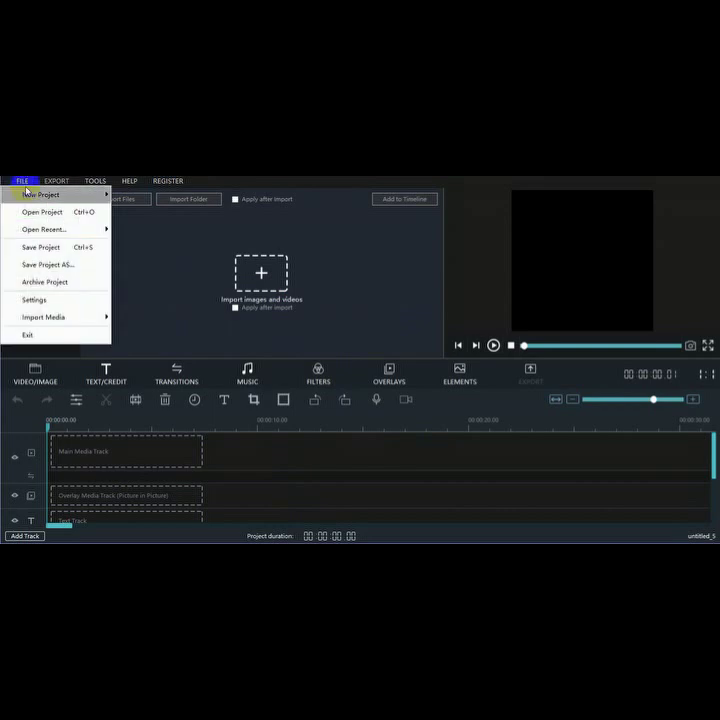
pyautogui.moveTo(32, 200)
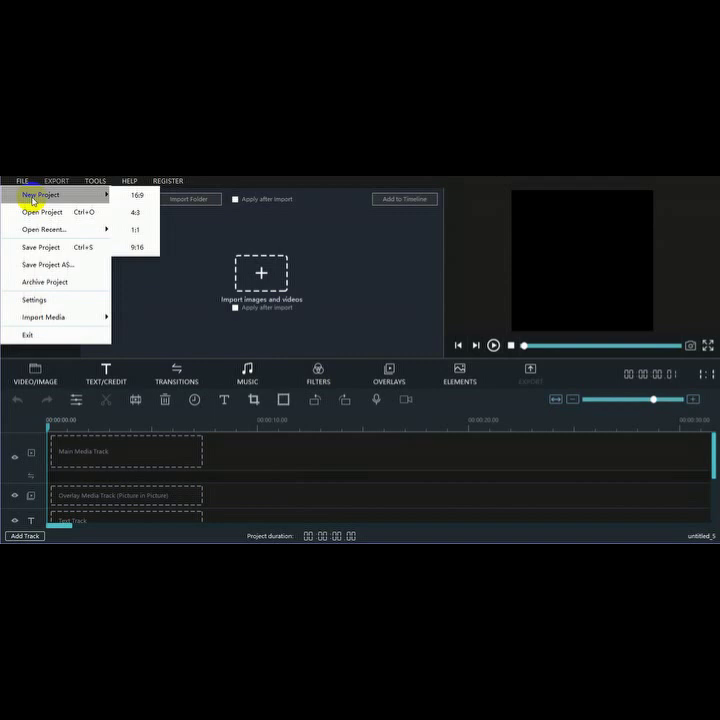
pyautogui.click(95, 181)
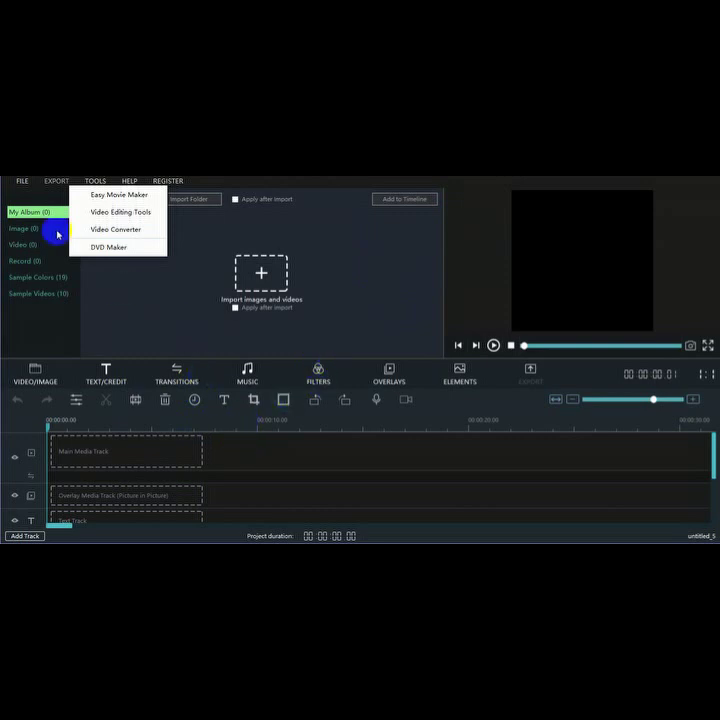
pyautogui.click(27, 185)
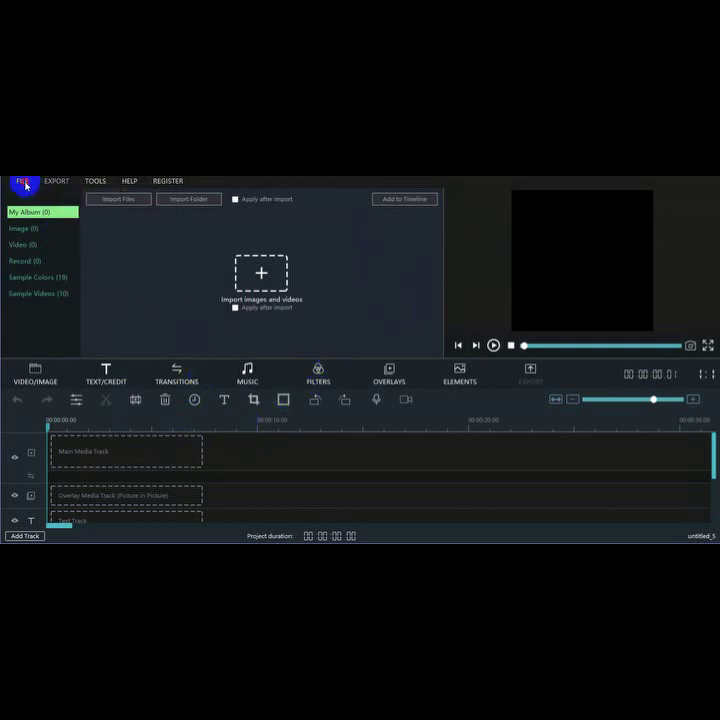
pyautogui.click(25, 185)
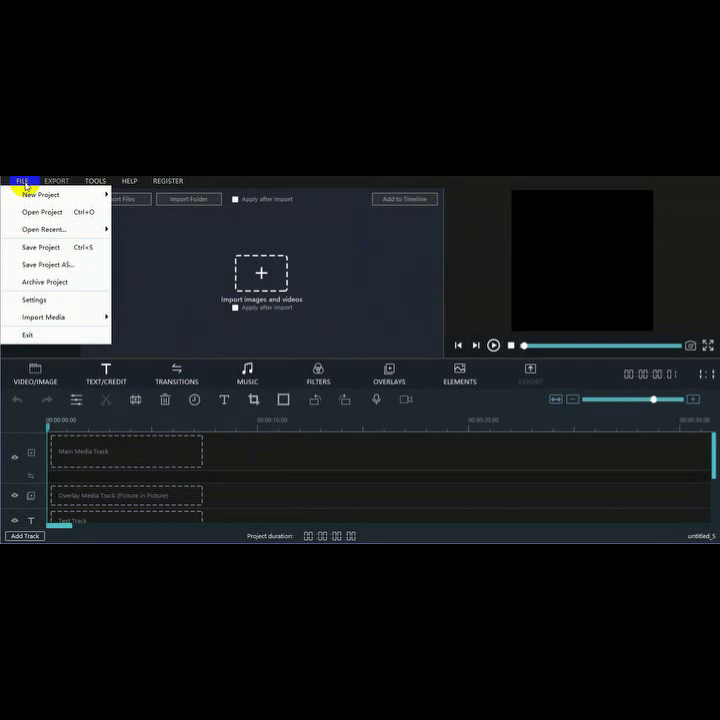
pyautogui.click(25, 185)
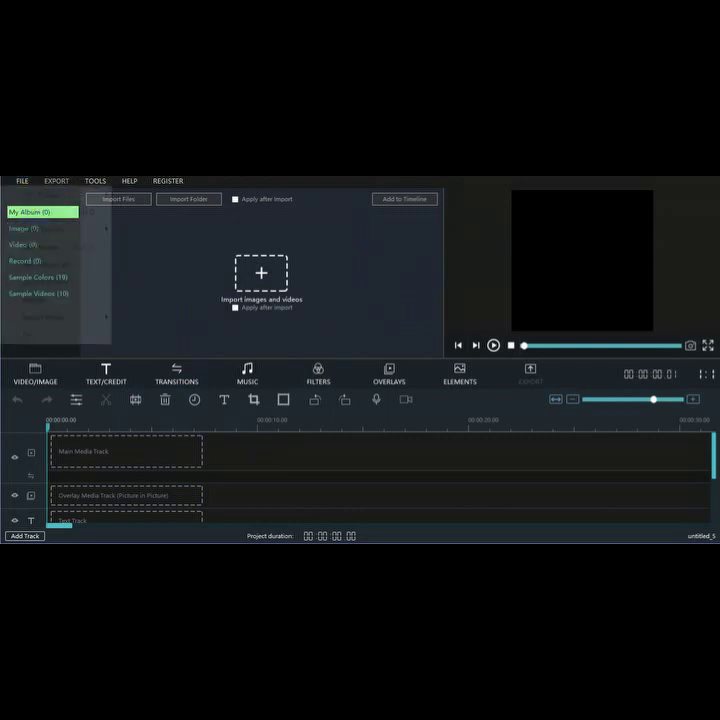
pyautogui.click(20, 186)
pyautogui.moveTo(52, 323)
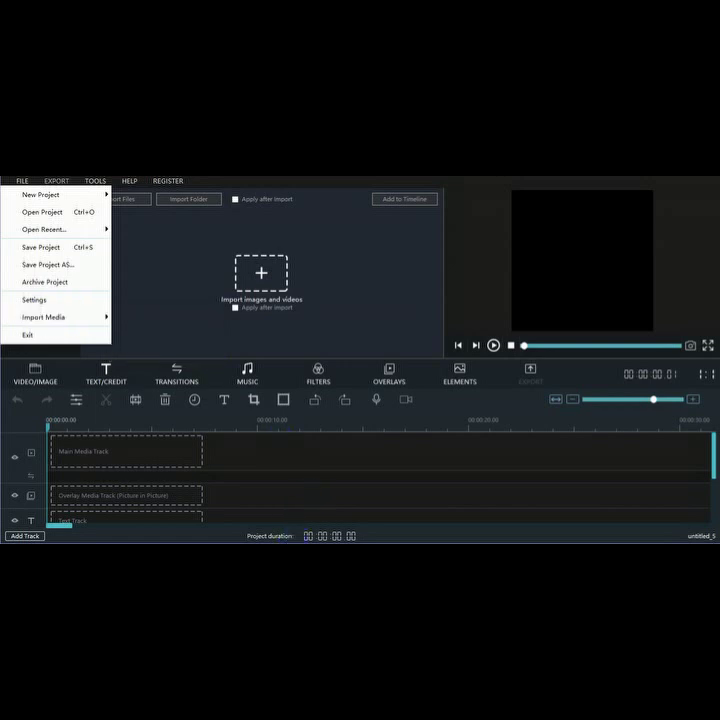
pyautogui.press('Escape')
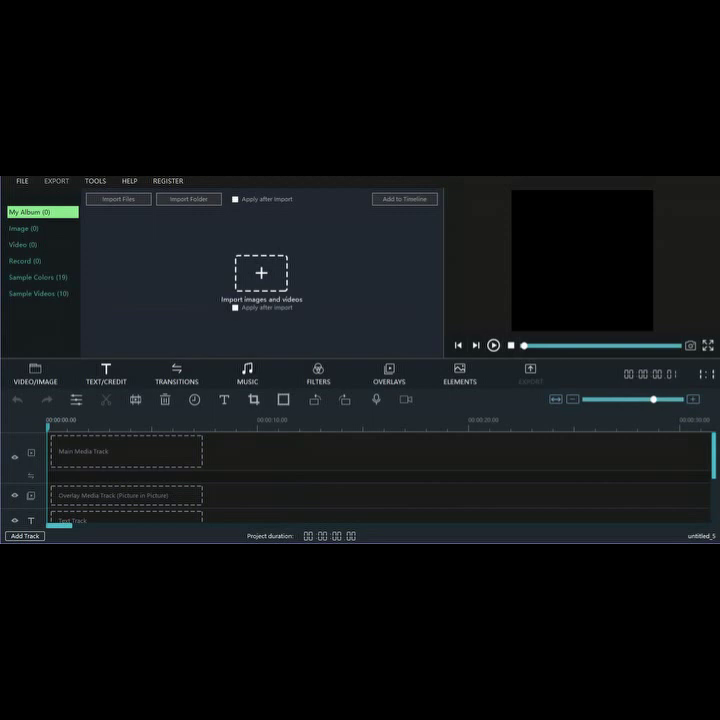
# - Import all four media files from the praktek folder into My Album, with File Explorer placed beside Movie Maker
pyautogui.moveTo(272, 543)
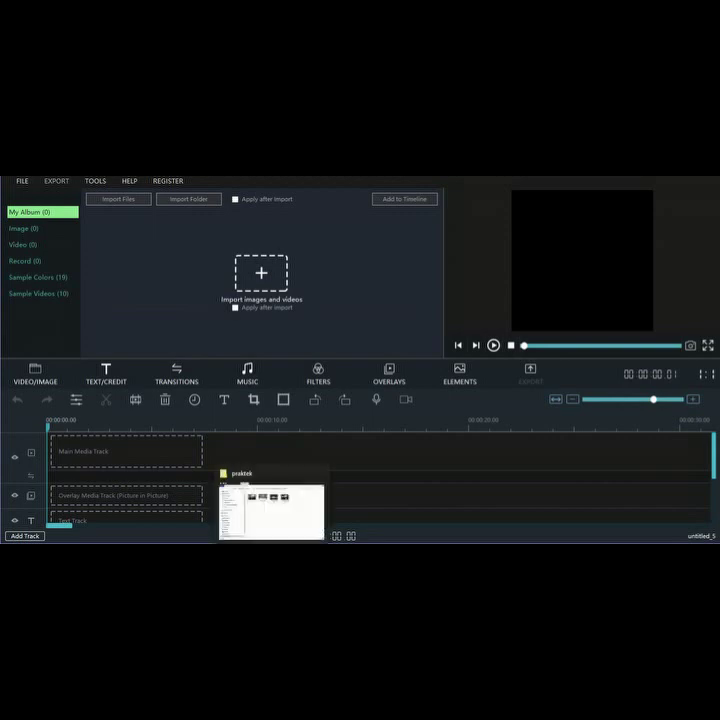
pyautogui.click(272, 505)
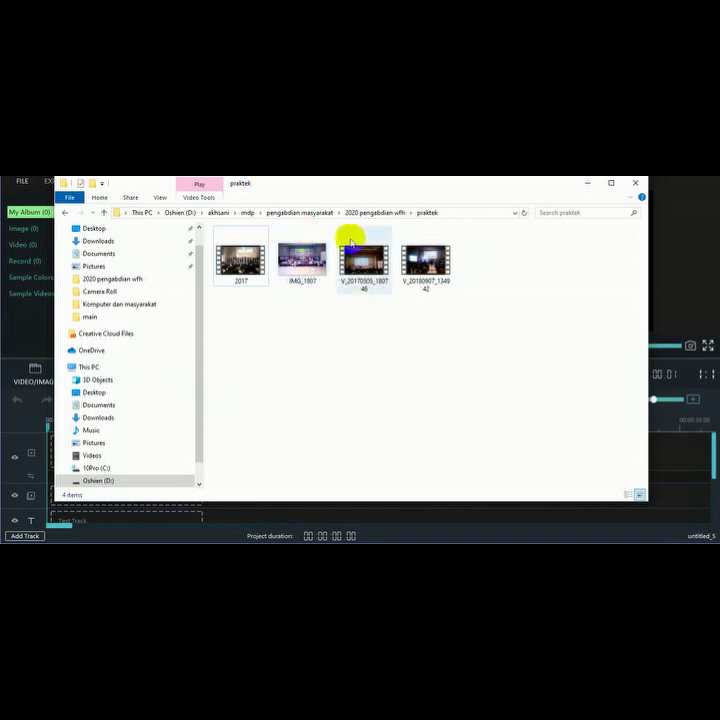
pyautogui.click(248, 268)
pyautogui.hotkey('shift', 'Right')
pyautogui.hotkey('shift', 'Right')
pyautogui.hotkey('shift', 'Right')
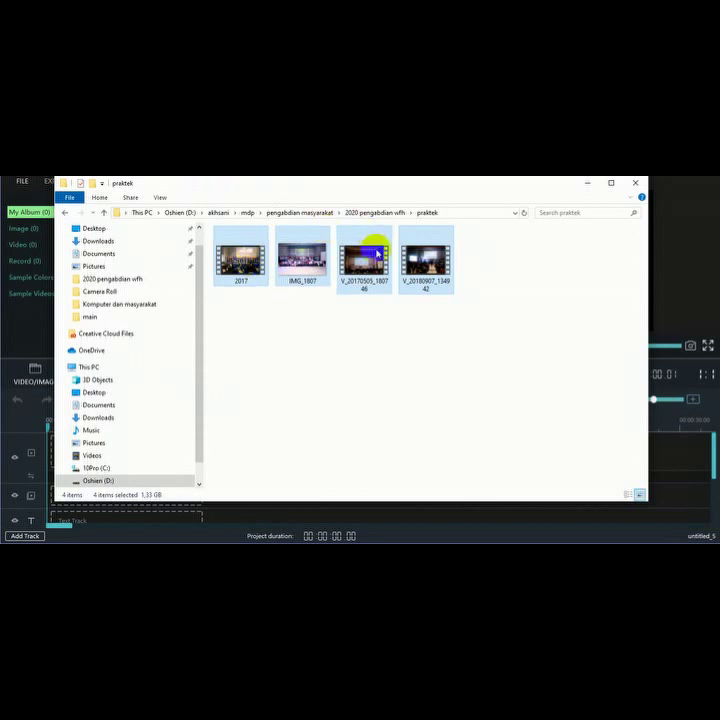
pyautogui.press('super+Right')
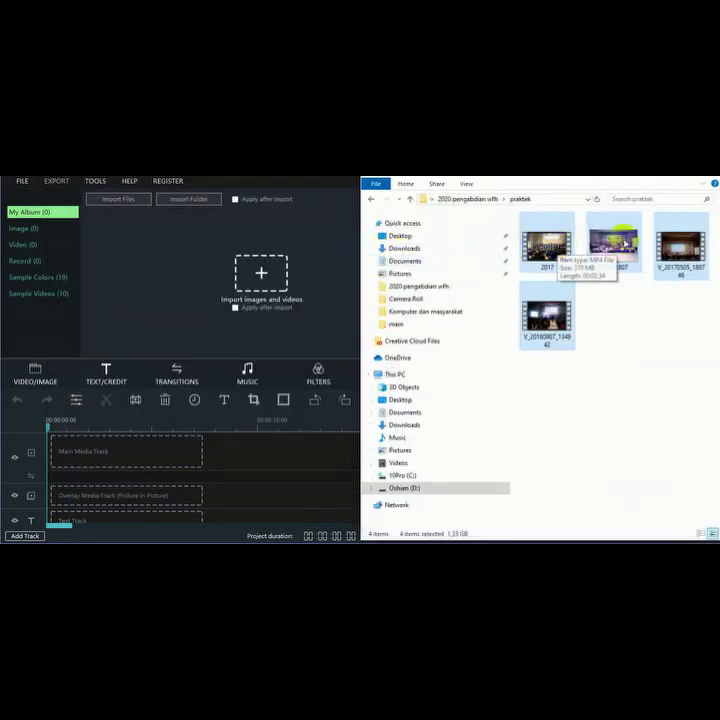
pyautogui.moveTo(555, 255); pyautogui.dragTo(265, 290)
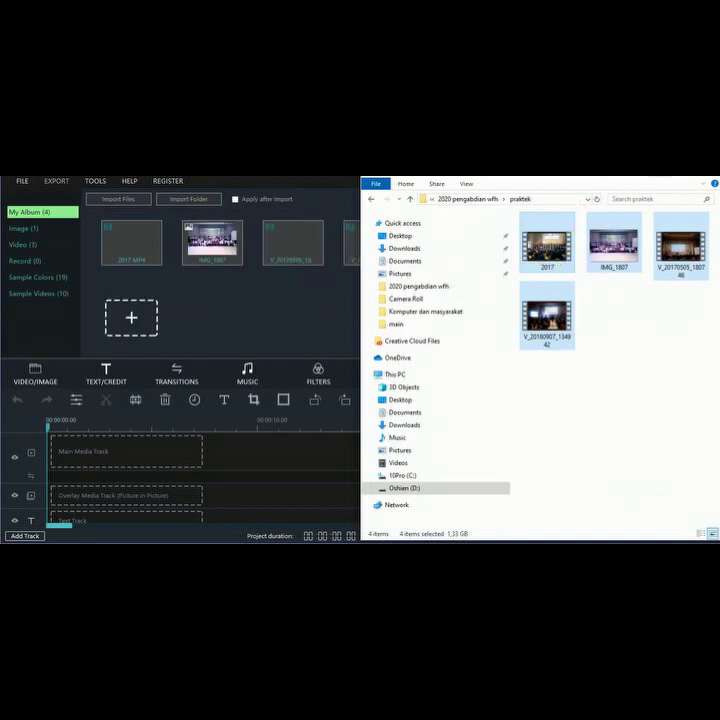
pyautogui.hotkey('alt', 'Tab')
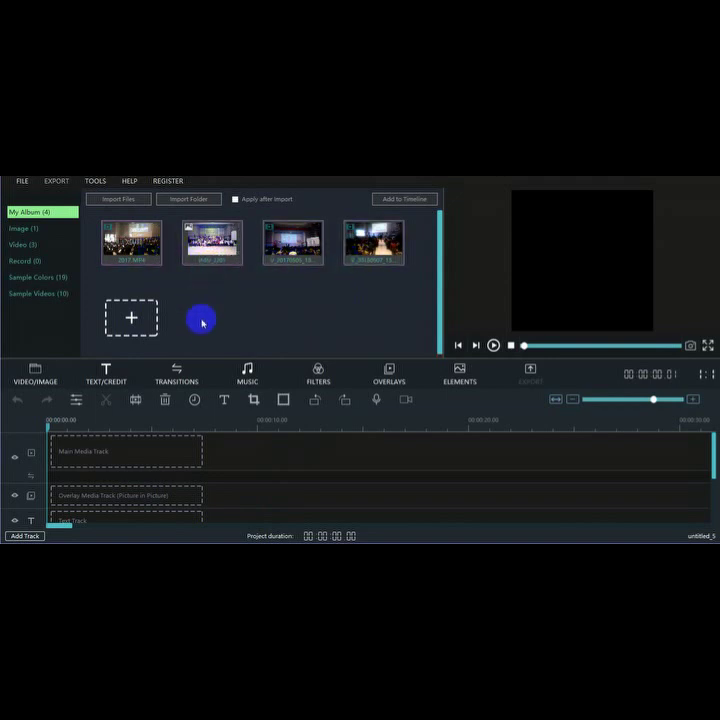
pyautogui.click(24, 184)
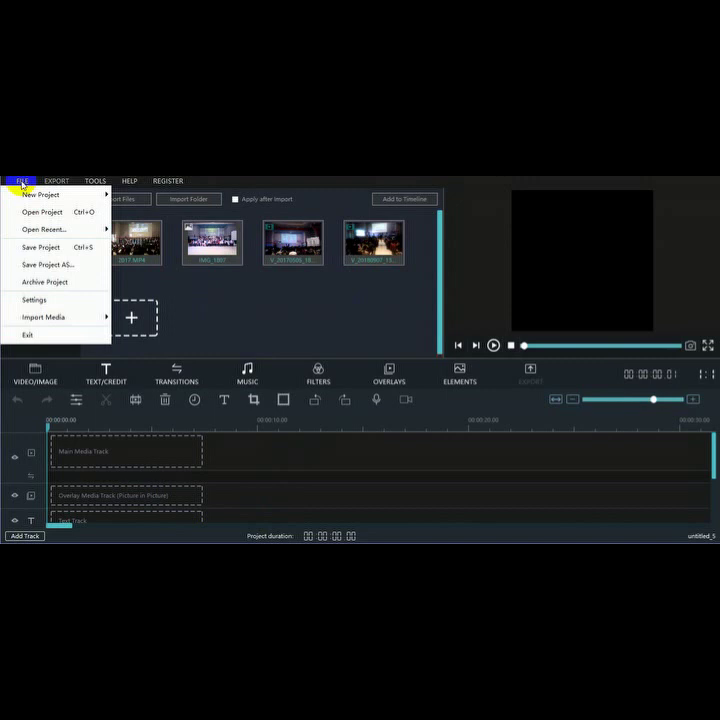
pyautogui.click(24, 184)
pyautogui.click(95, 181)
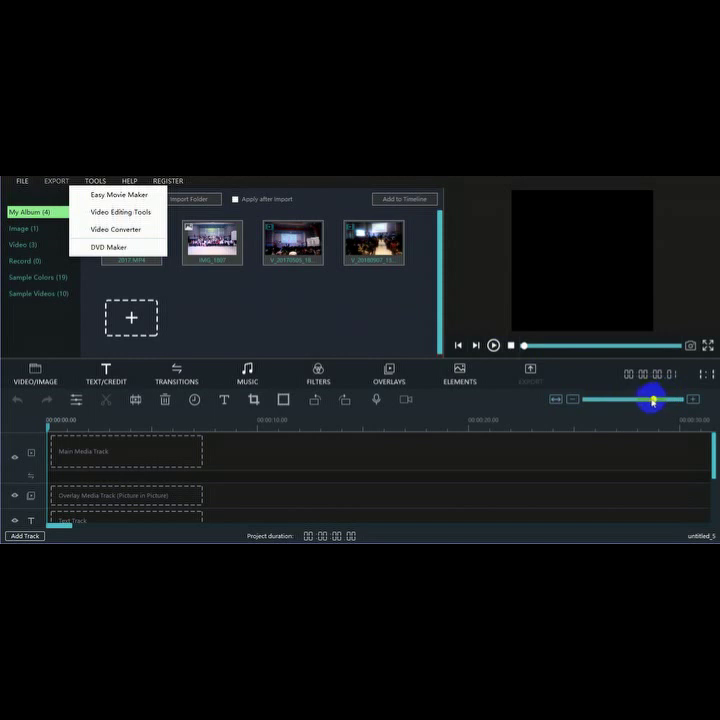
pyautogui.click(254, 300)
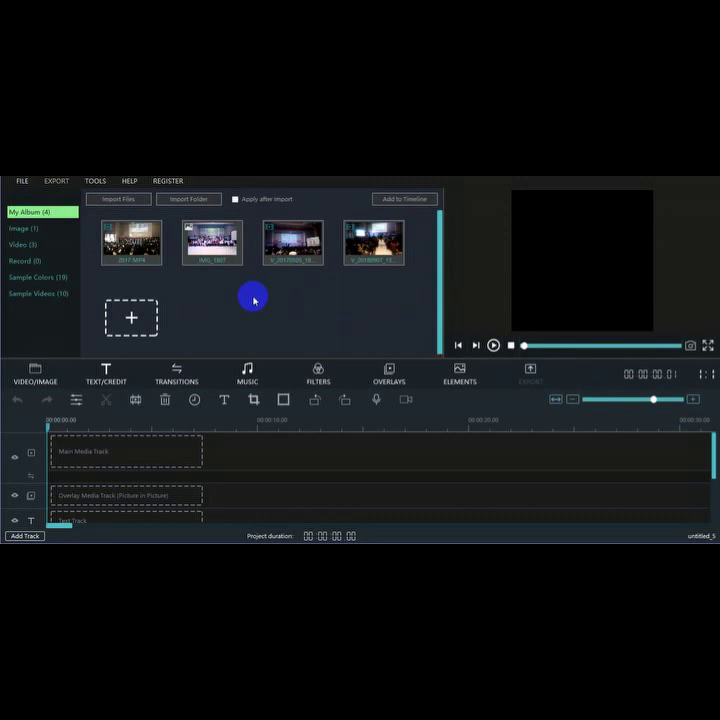
# - Add the 2017.MP4 video from My Album to the start of the Main Media Track
pyautogui.click(132, 250)
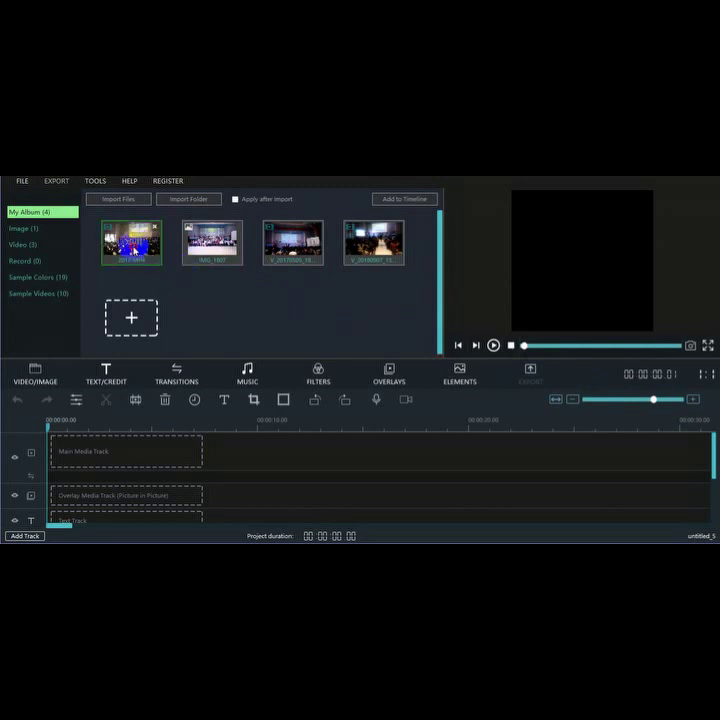
pyautogui.moveTo(132, 250); pyautogui.dragTo(93, 451)
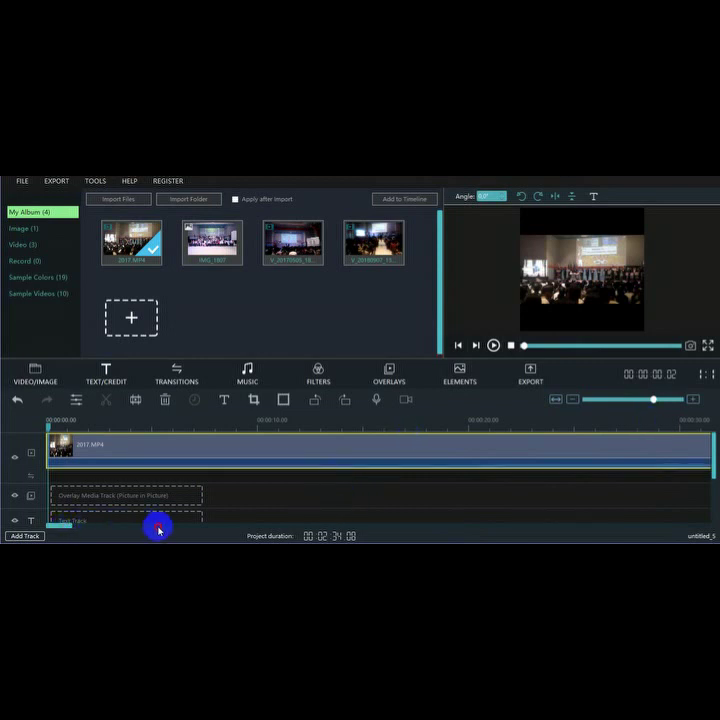
pyautogui.click(579, 407)
pyautogui.click(578, 406)
pyautogui.click(577, 405)
pyautogui.click(575, 404)
pyautogui.click(575, 404)
pyautogui.click(575, 404)
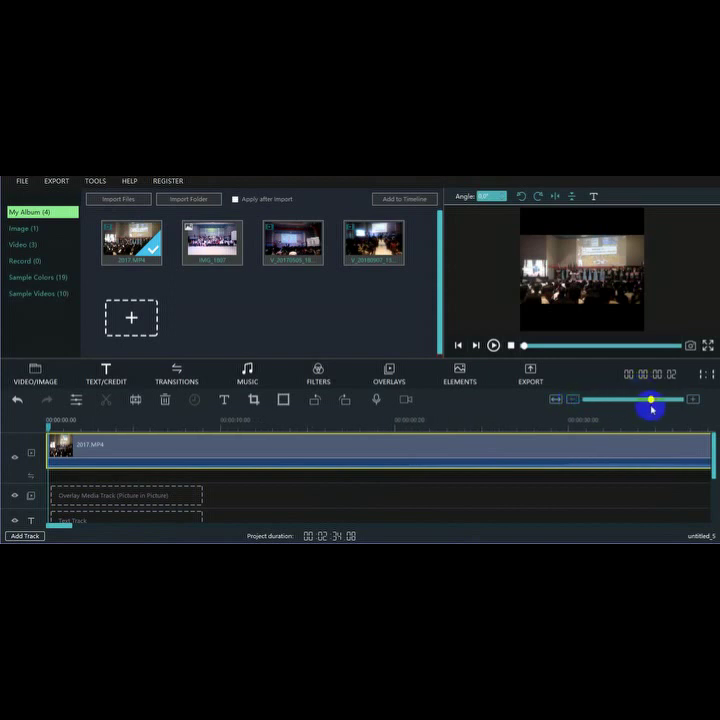
pyautogui.moveTo(648, 402); pyautogui.dragTo(606, 407)
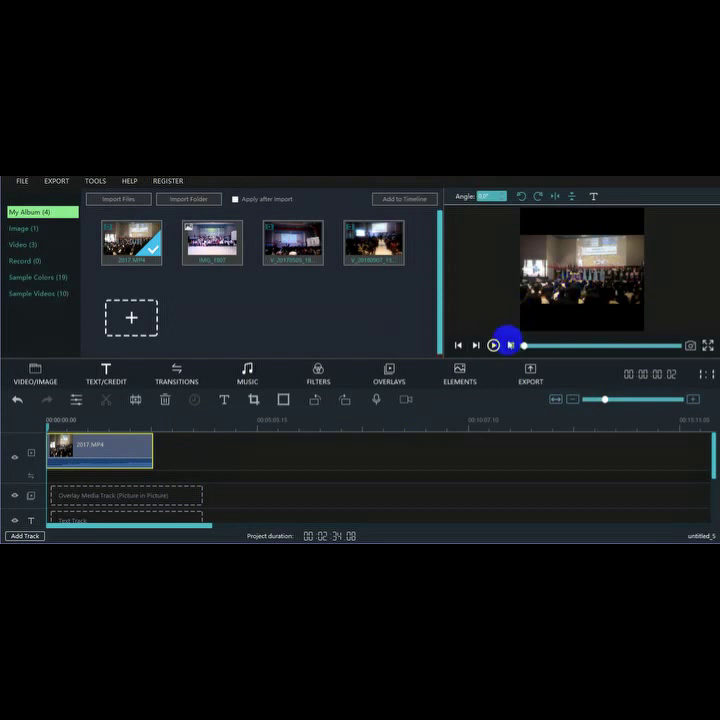
# - Preview the beginning of the 2017.MP4 clip and pause playback at about 9 seconds
pyautogui.click(493, 345)
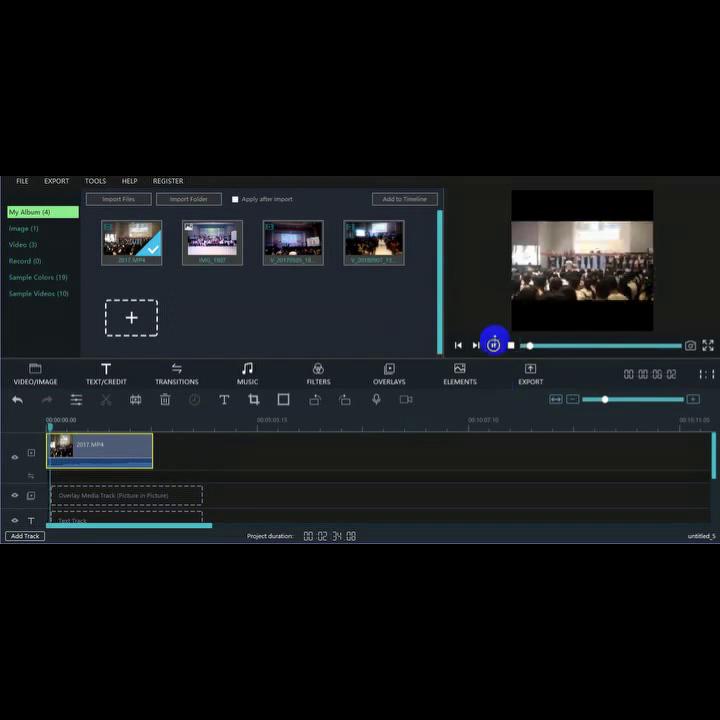
pyautogui.click(494, 344)
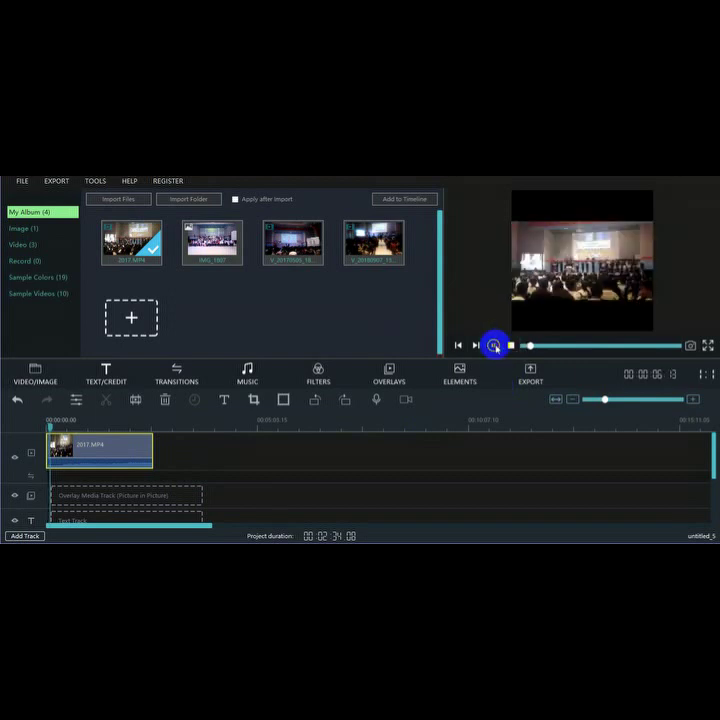
pyautogui.click(494, 346)
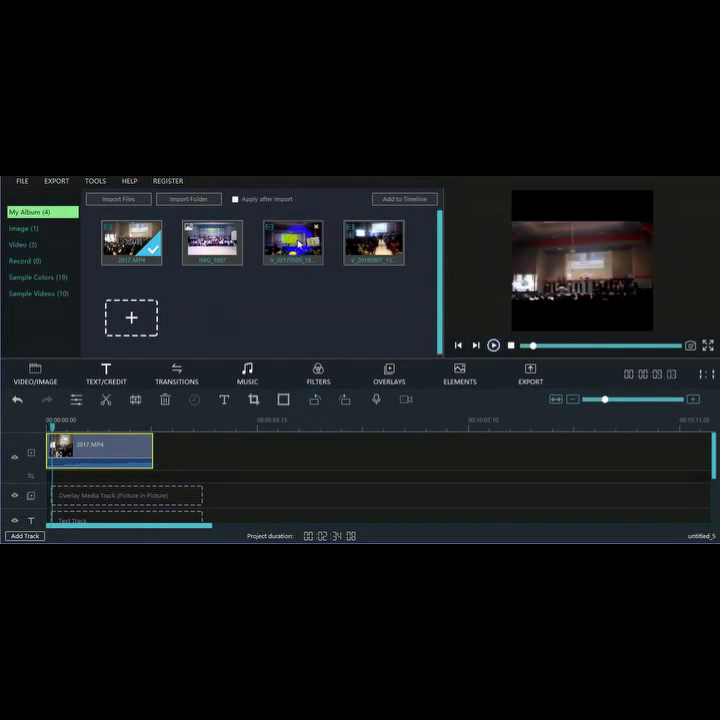
# - Append the V_20170505_180746 and V_20180907_134942 videos, in that order, after 2017.MP4 on the Main Media Track
pyautogui.moveTo(298, 243); pyautogui.dragTo(186, 461)
pyautogui.click(390, 227)
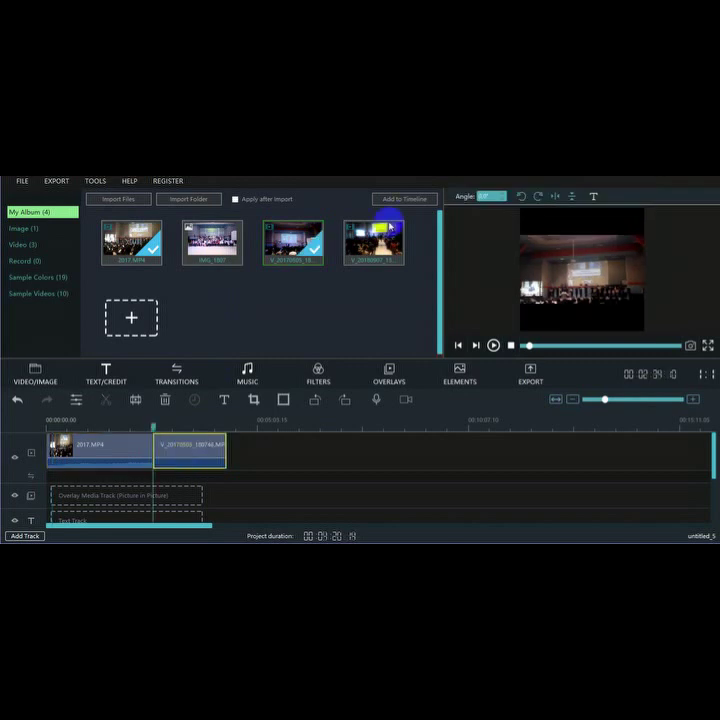
pyautogui.moveTo(372, 243); pyautogui.dragTo(269, 466)
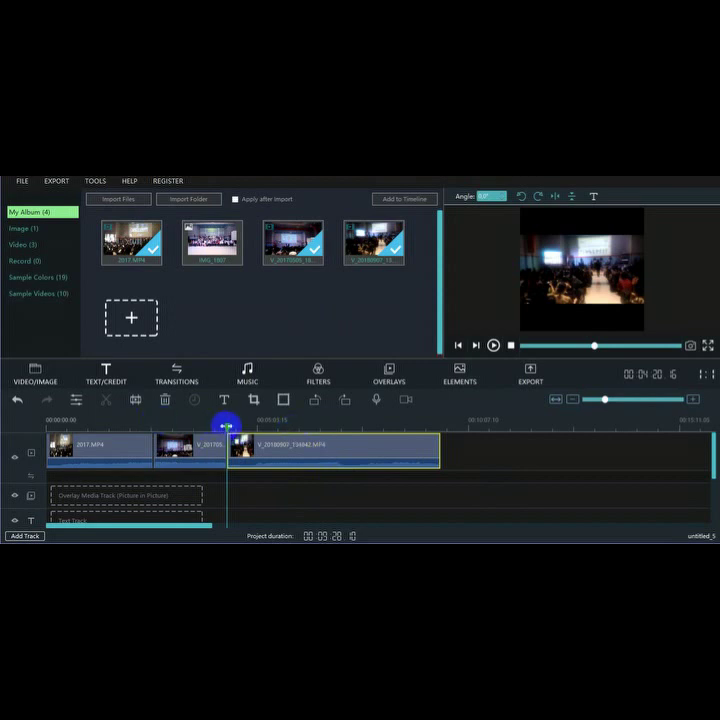
# - Return the playhead to the beginning of the timeline, preview the first few seconds and pause
pyautogui.moveTo(227, 425); pyautogui.dragTo(72, 432)
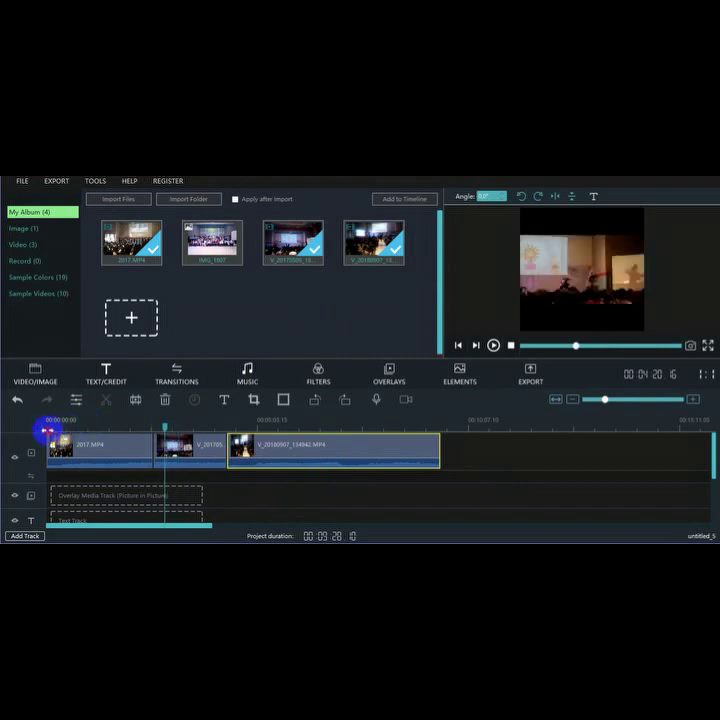
pyautogui.click(47, 430)
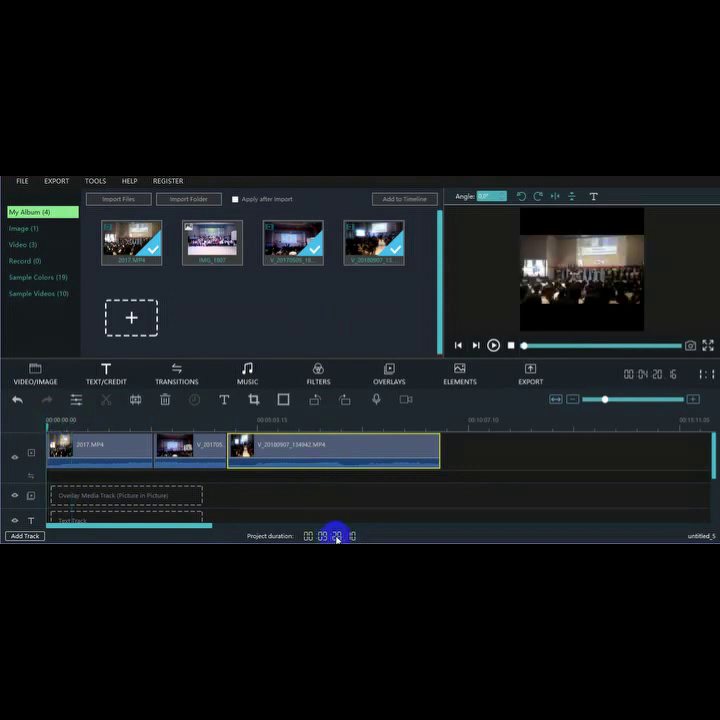
pyautogui.click(493, 346)
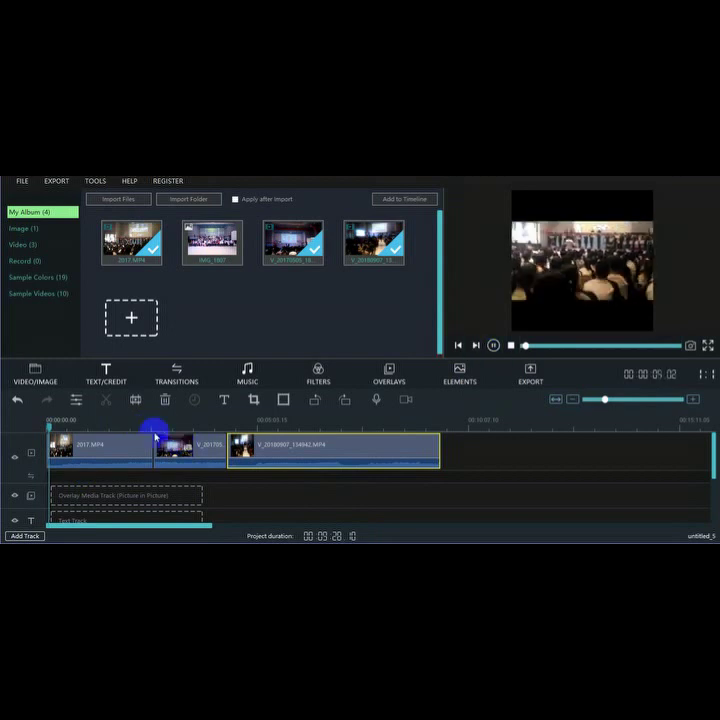
pyautogui.click(155, 437)
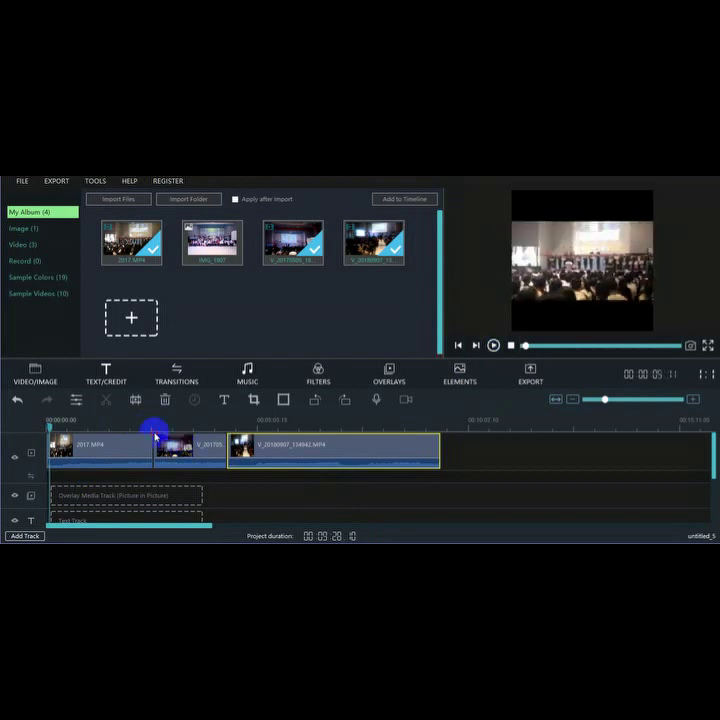
# - Play V_20180907_134942.MP4 from its start, pause at about 00:04:34 on the timeline, split the clip there and select the short first piece
pyautogui.click(229, 436)
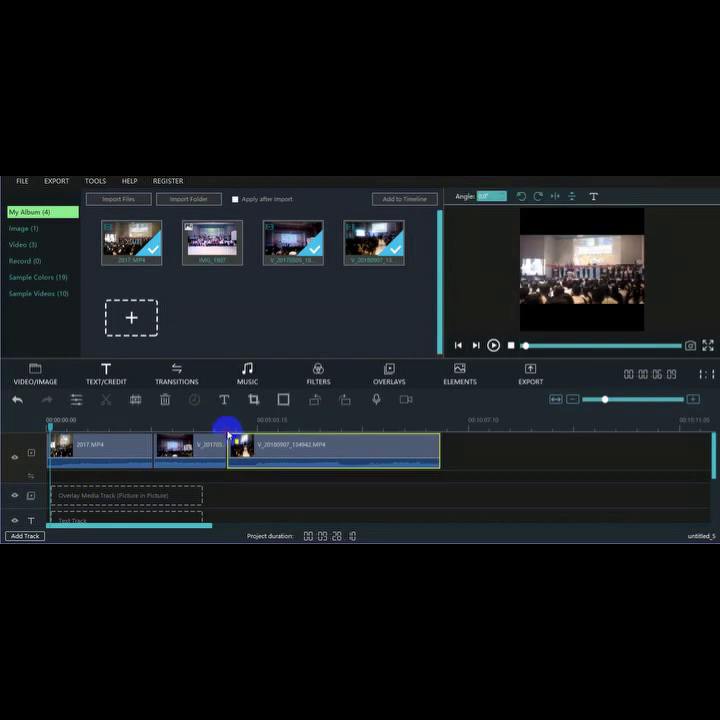
pyautogui.click(493, 345)
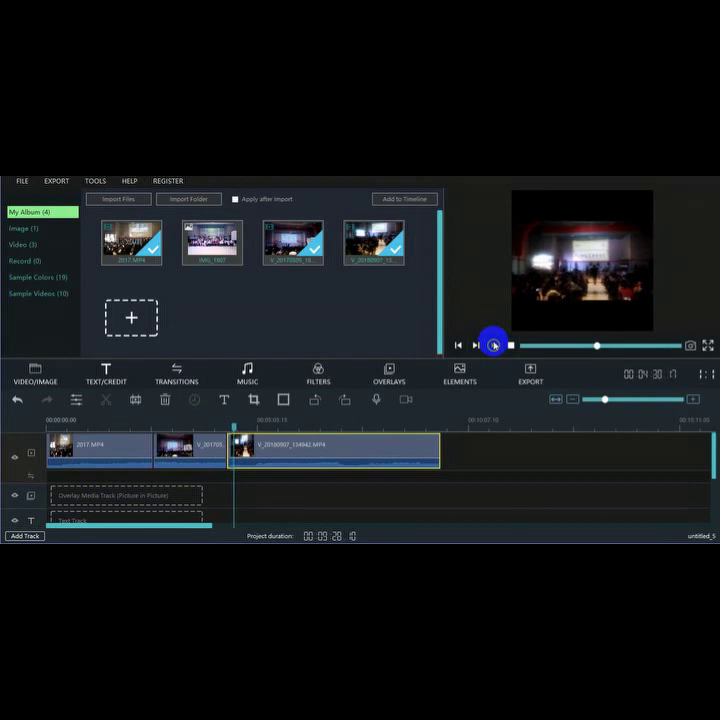
pyautogui.click(493, 345)
pyautogui.click(494, 346)
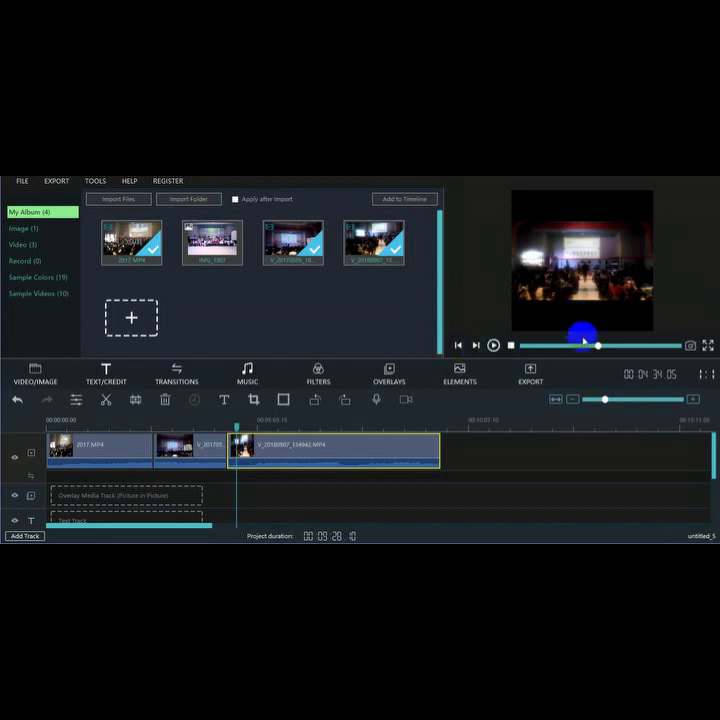
pyautogui.click(244, 459)
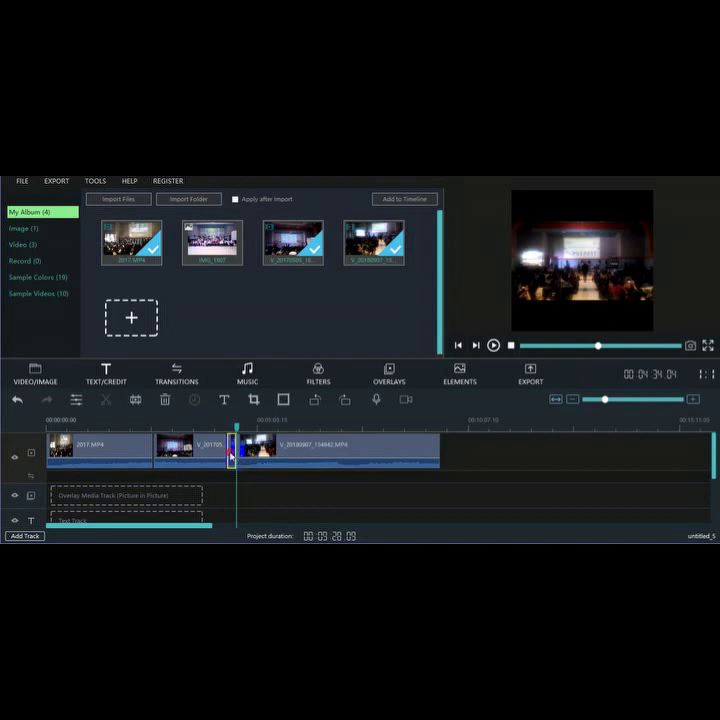
# - Delete the short first piece of V_20180907_134942.MP4 and preview the clip's new beginning for a few seconds
pyautogui.doubleClick(232, 458)
pyautogui.click(230, 457)
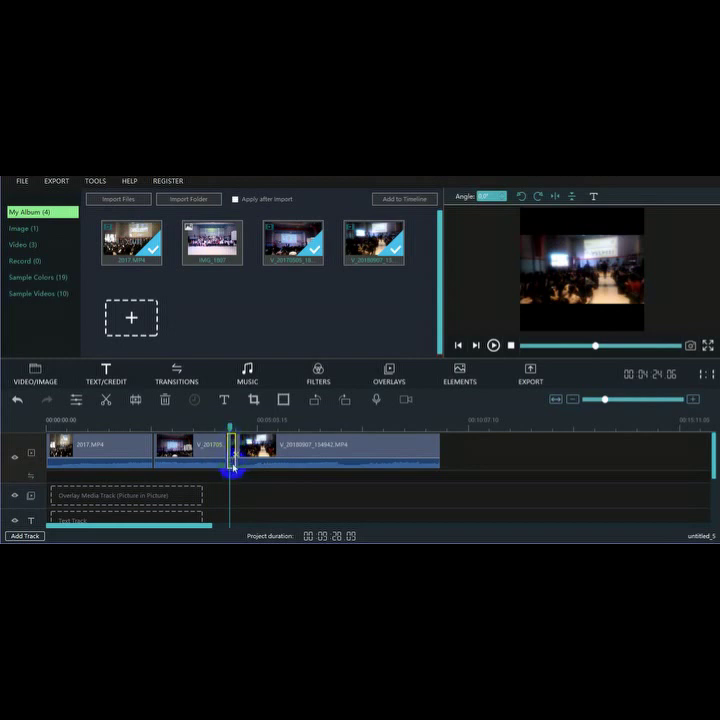
pyautogui.click(166, 401)
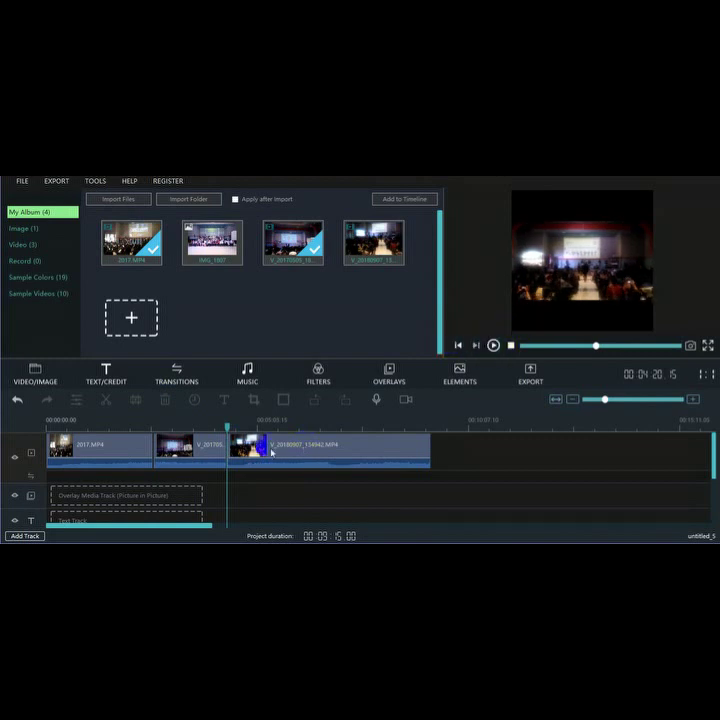
pyautogui.click(494, 346)
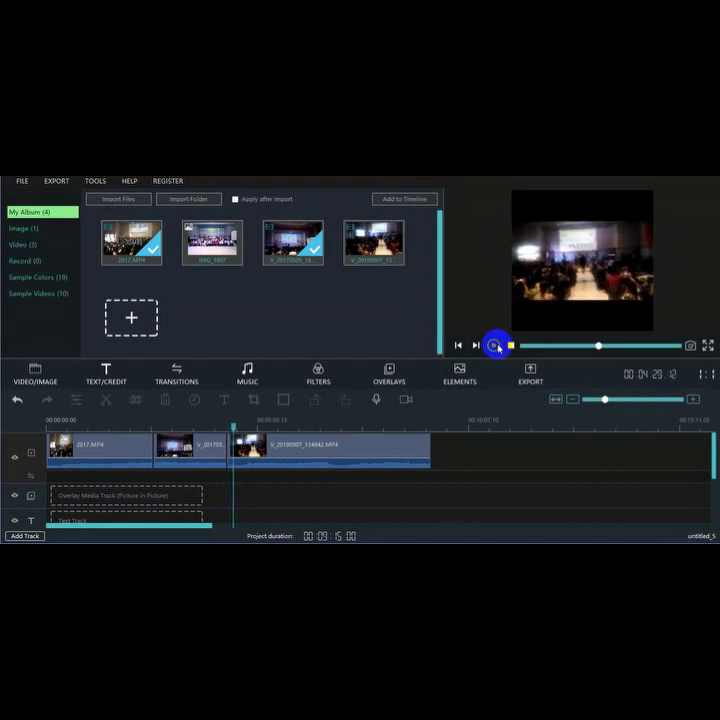
pyautogui.click(494, 345)
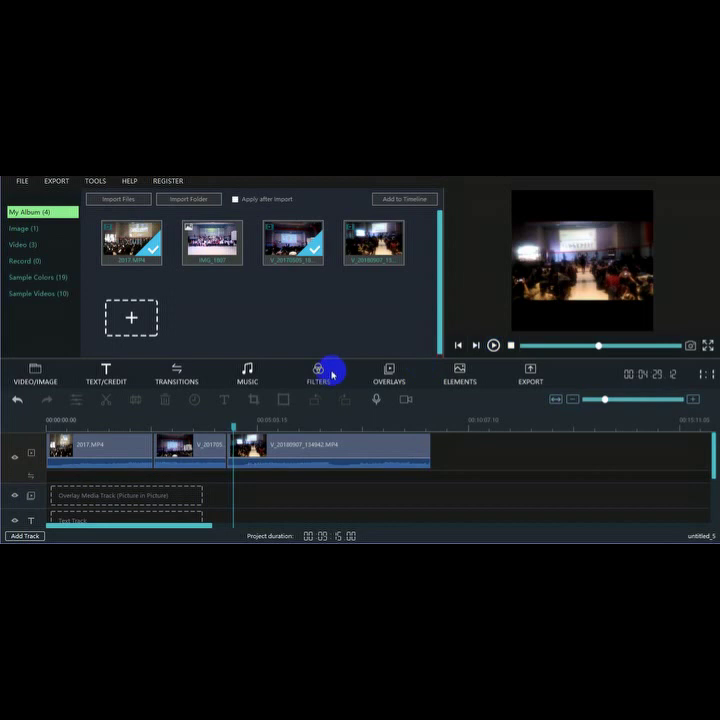
# - Return the playhead to the timeline's start and append the IMG_1807 image after the last clip on the Main Media Track
pyautogui.moveTo(233, 427); pyautogui.dragTo(40, 430)
pyautogui.click(229, 441)
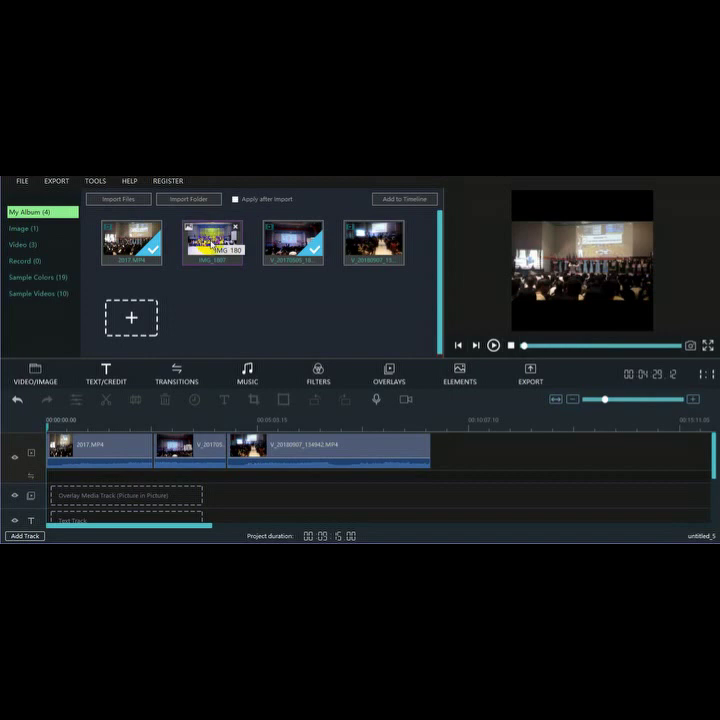
pyautogui.moveTo(210, 240)
pyautogui.mouseDown()
pyautogui.moveTo(294, 371)
pyautogui.moveTo(426, 468)
pyautogui.moveTo(449, 455)
pyautogui.mouseUp()
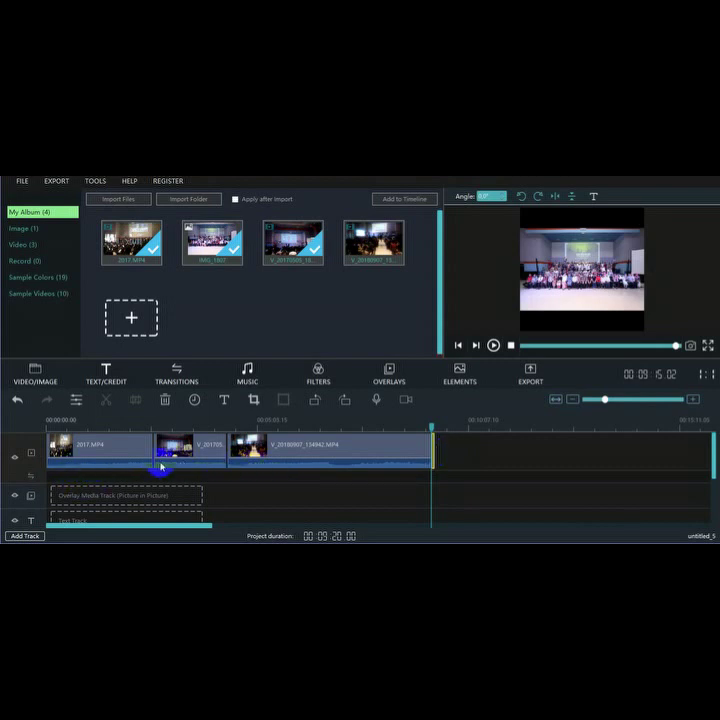
# - Move the playhead from the end of the project back to the beginning of the timeline
pyautogui.moveTo(432, 426); pyautogui.dragTo(174, 432)
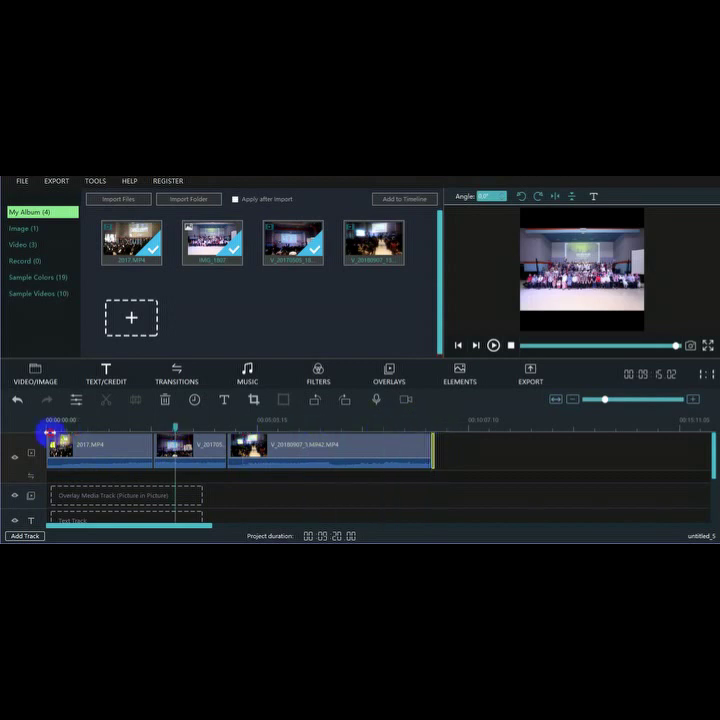
pyautogui.click(47, 432)
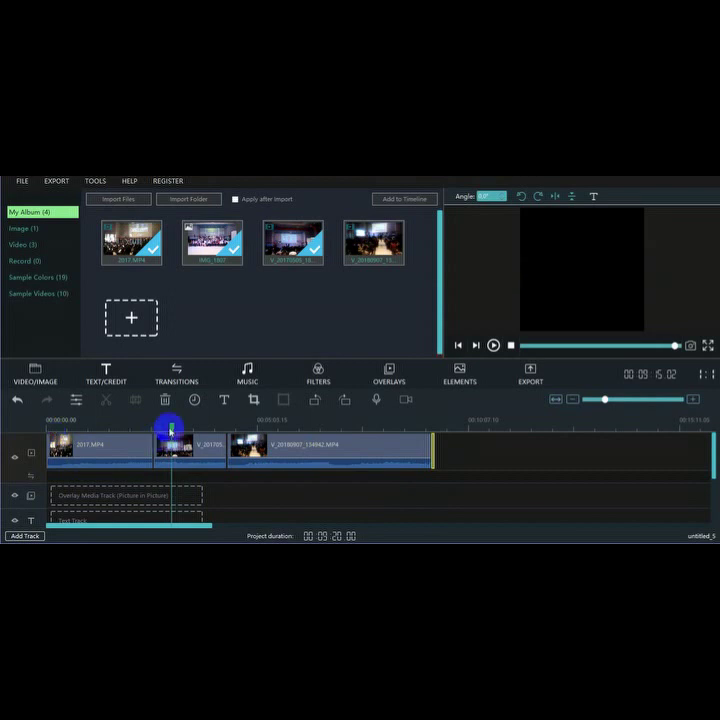
pyautogui.click(50, 420)
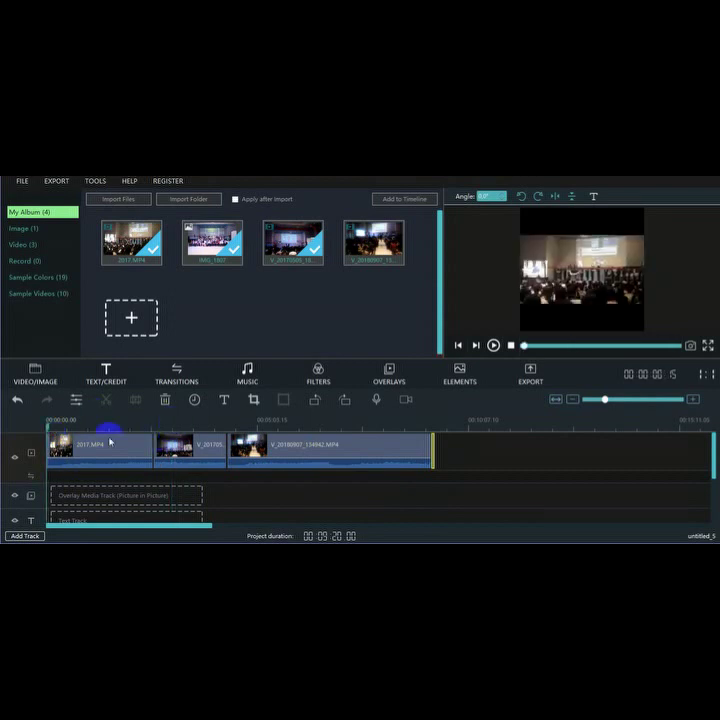
pyautogui.click(47, 424)
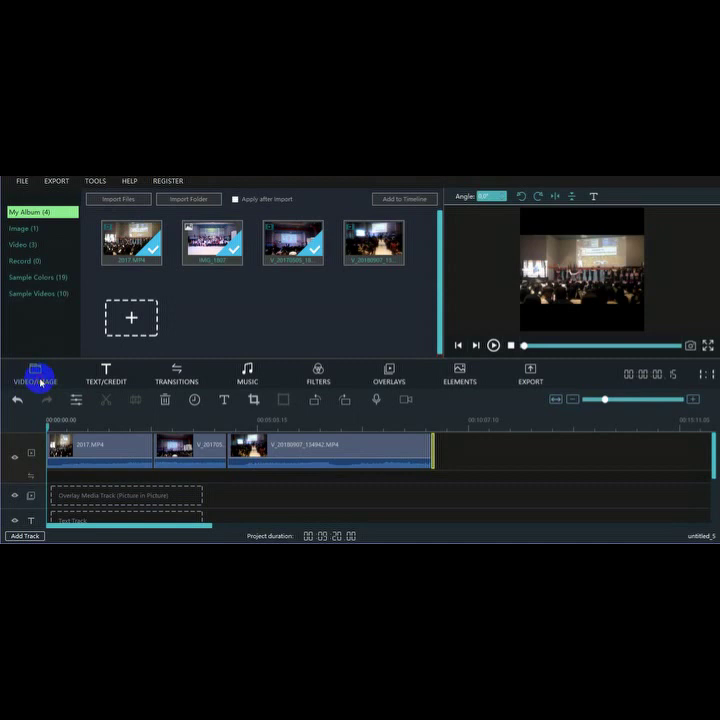
# - Insert the first countdown sample video before 2017.MP4 and append the LOVE2.MP4 sample video at the end of the Main Media Track
pyautogui.click(40, 293)
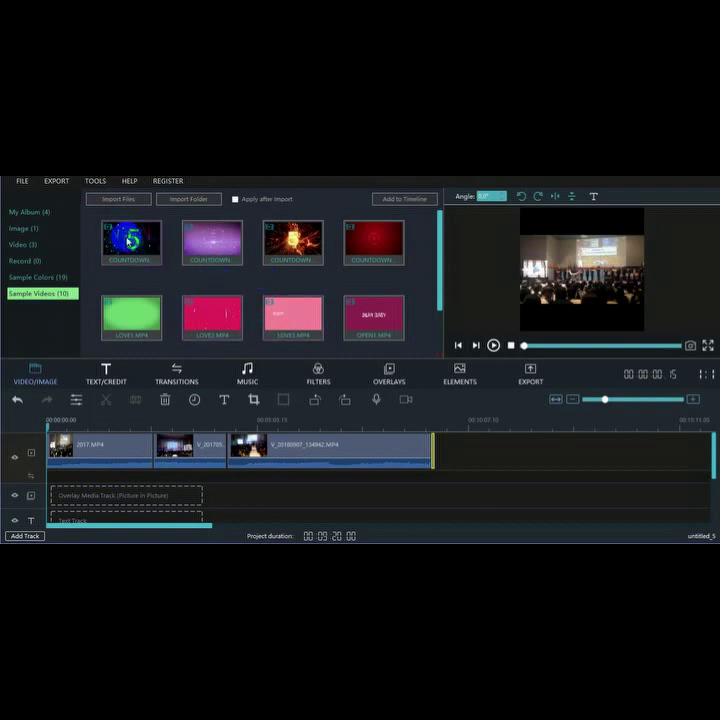
pyautogui.moveTo(130, 240); pyautogui.dragTo(48, 455)
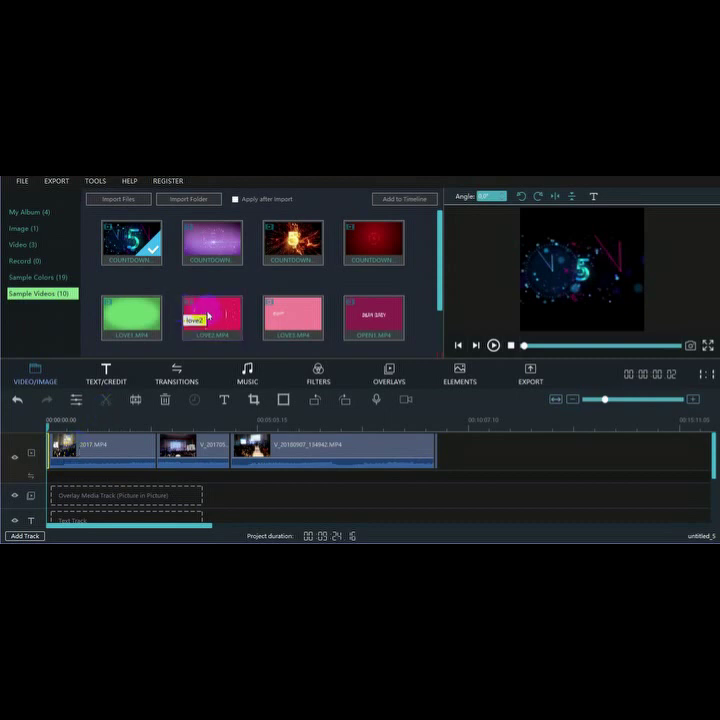
pyautogui.click(349, 400)
pyautogui.moveTo(349, 400); pyautogui.dragTo(455, 447)
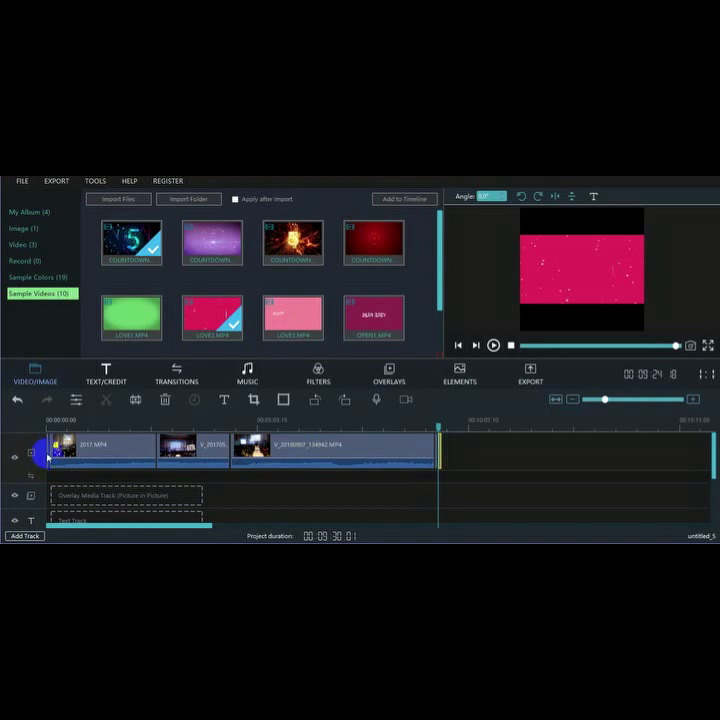
# - Move the playhead back near the beginning, preview the opening seconds, pause and return to the start of the timeline
pyautogui.moveTo(438, 427); pyautogui.dragTo(213, 430)
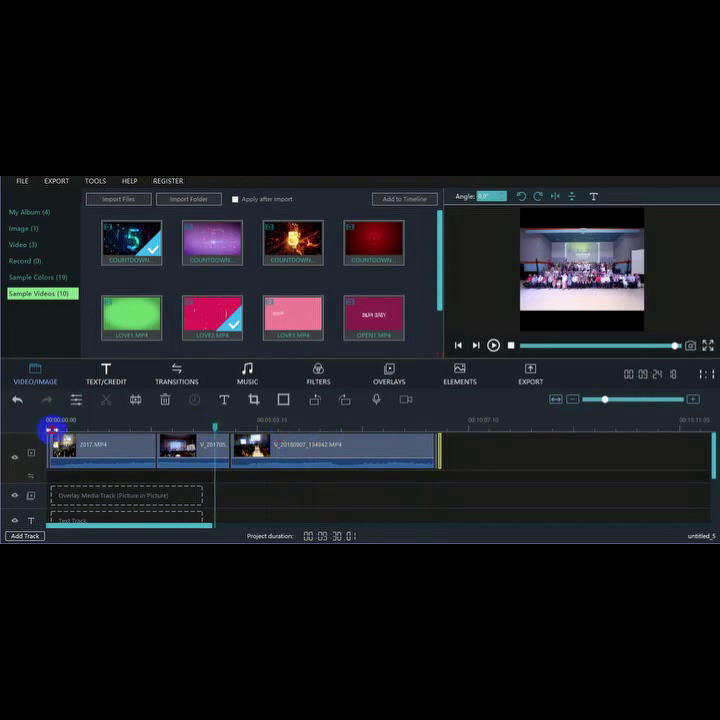
pyautogui.click(176, 433)
pyautogui.moveTo(206, 426); pyautogui.dragTo(73, 432)
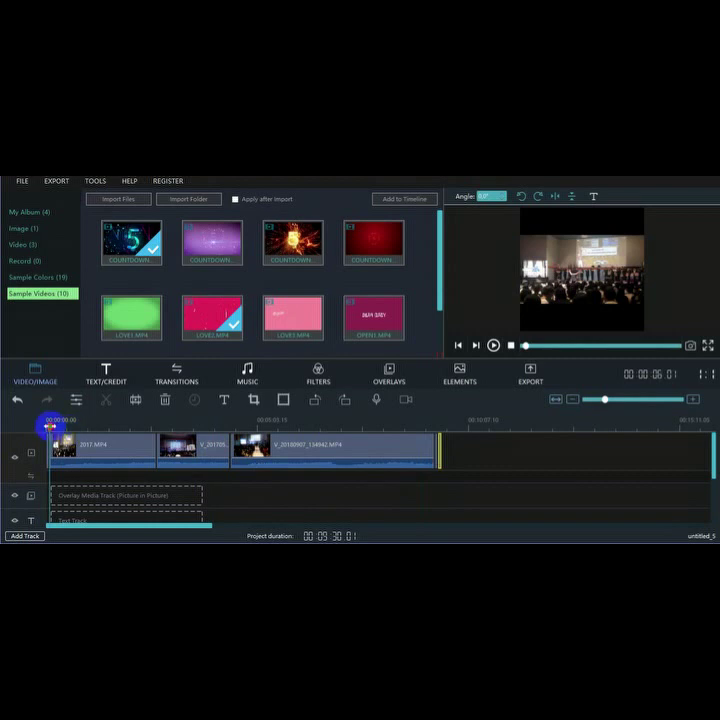
pyautogui.click(493, 345)
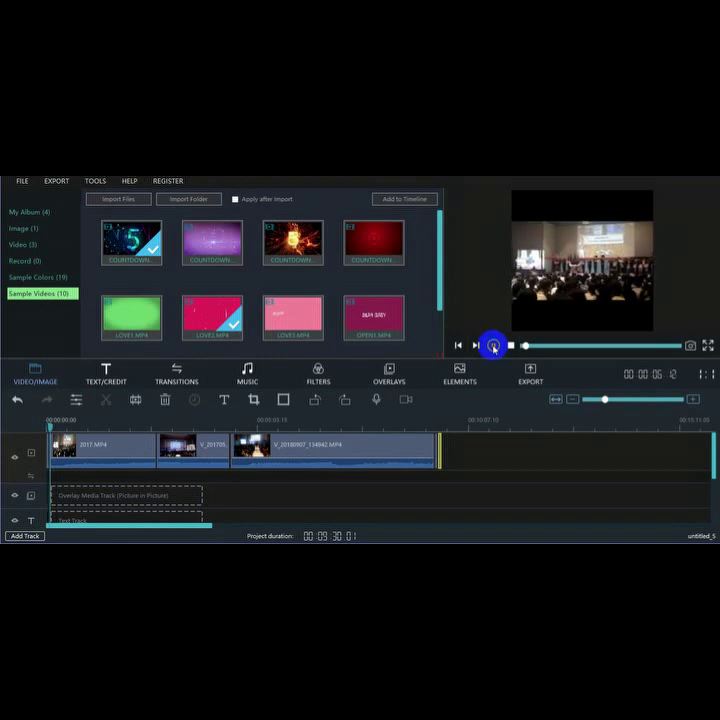
pyautogui.click(493, 346)
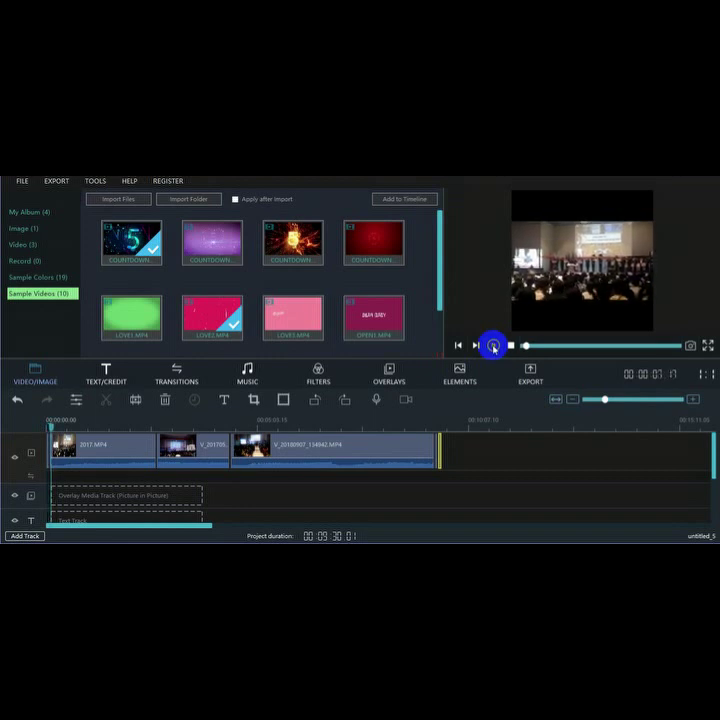
pyautogui.click(48, 425)
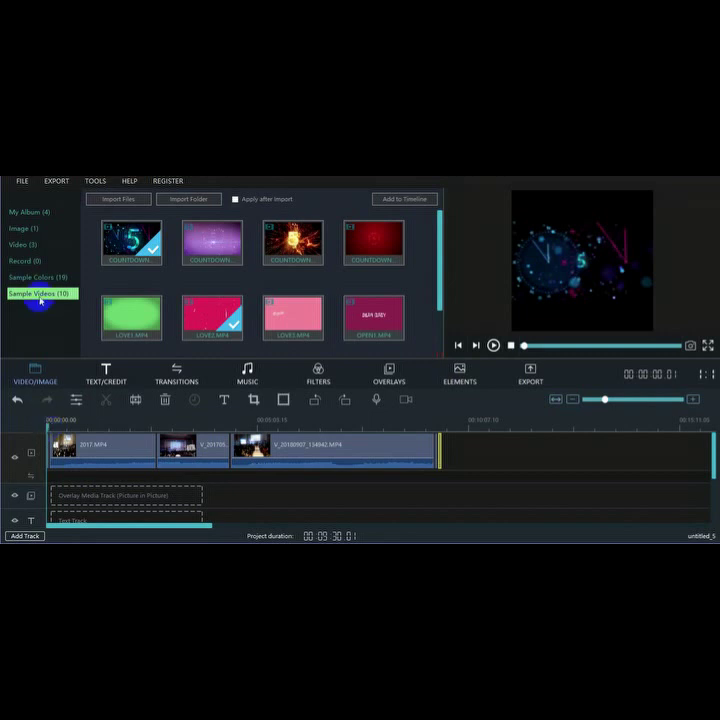
pyautogui.click(434, 536)
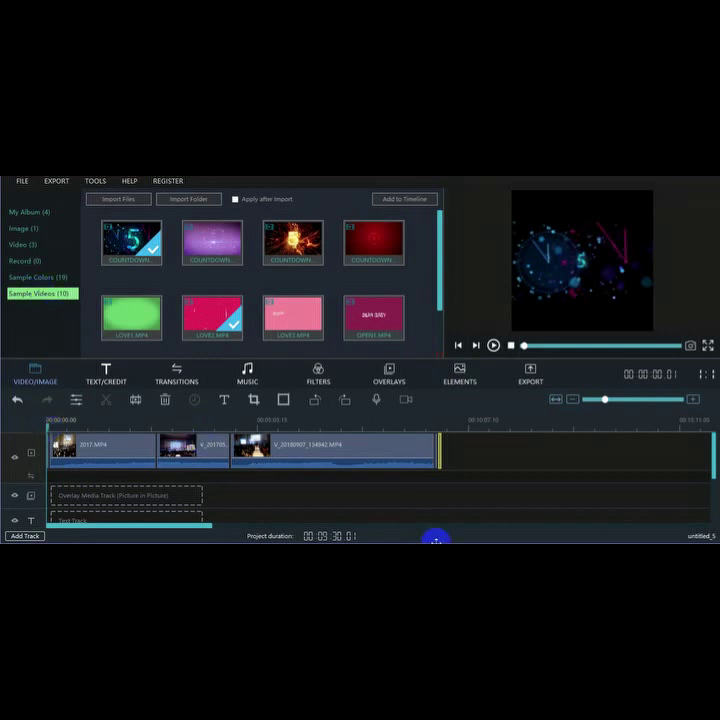
# - Show the complete music library and add the Cataclysmic song to the music track at about 33 seconds
pyautogui.click(247, 373)
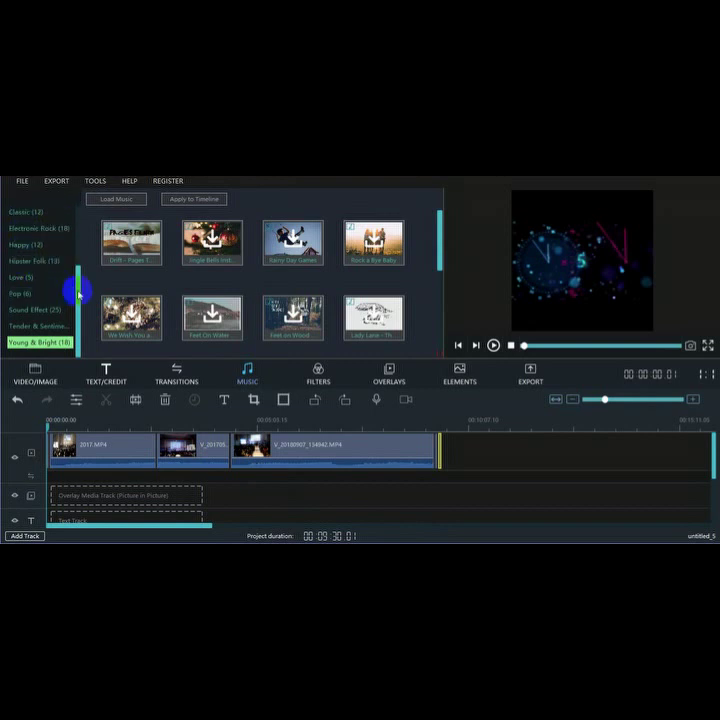
pyautogui.moveTo(79, 289); pyautogui.dragTo(75, 225)
pyautogui.click(30, 214)
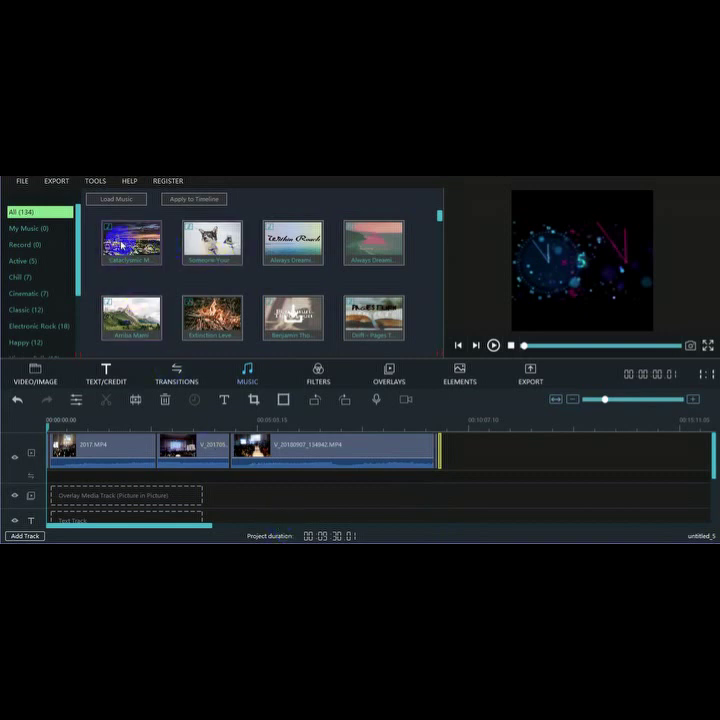
pyautogui.moveTo(120, 244); pyautogui.dragTo(70, 490)
pyautogui.click(712, 453)
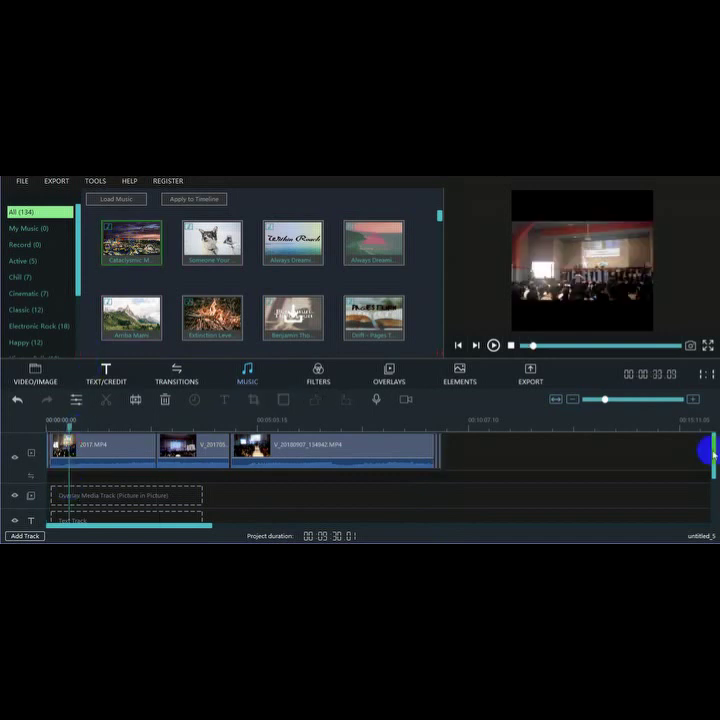
pyautogui.moveTo(712, 453); pyautogui.dragTo(712, 471)
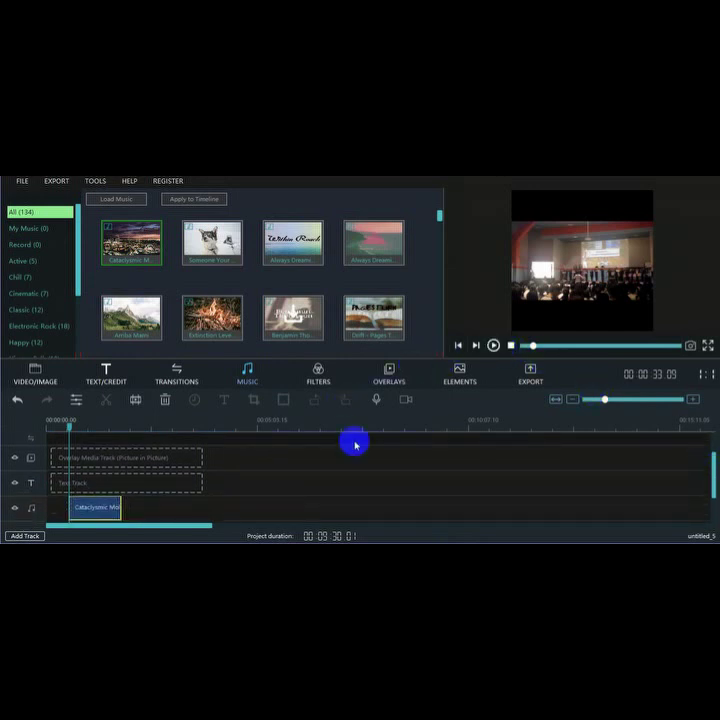
pyautogui.moveTo(712, 461); pyautogui.dragTo(709, 421)
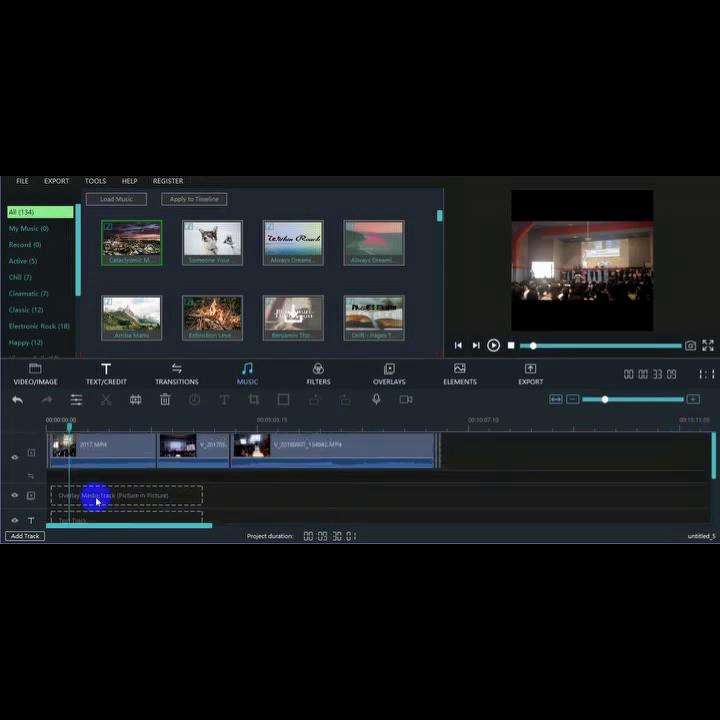
# - Return the playhead to the timeline's start and move the Cataclysmic music clip to the very beginning of its track
pyautogui.moveTo(70, 424); pyautogui.dragTo(47, 432)
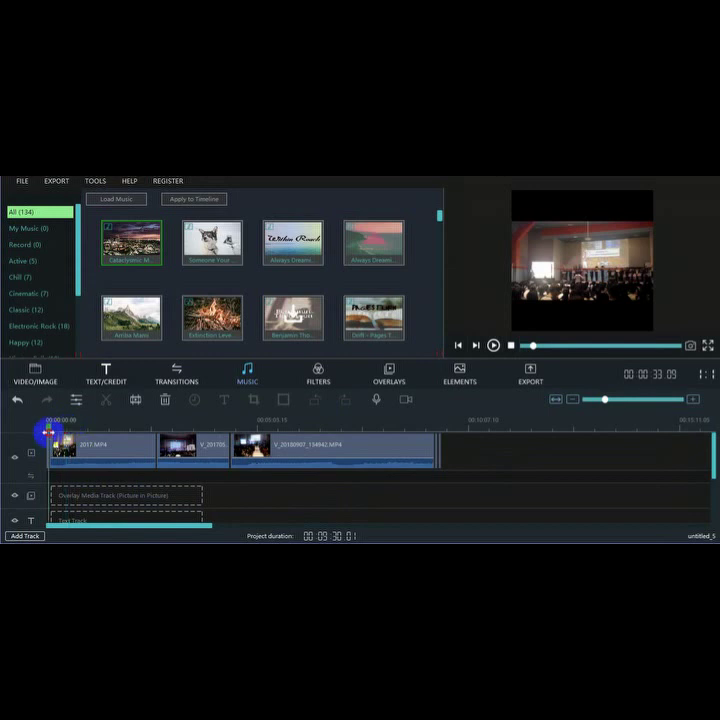
pyautogui.click(52, 449)
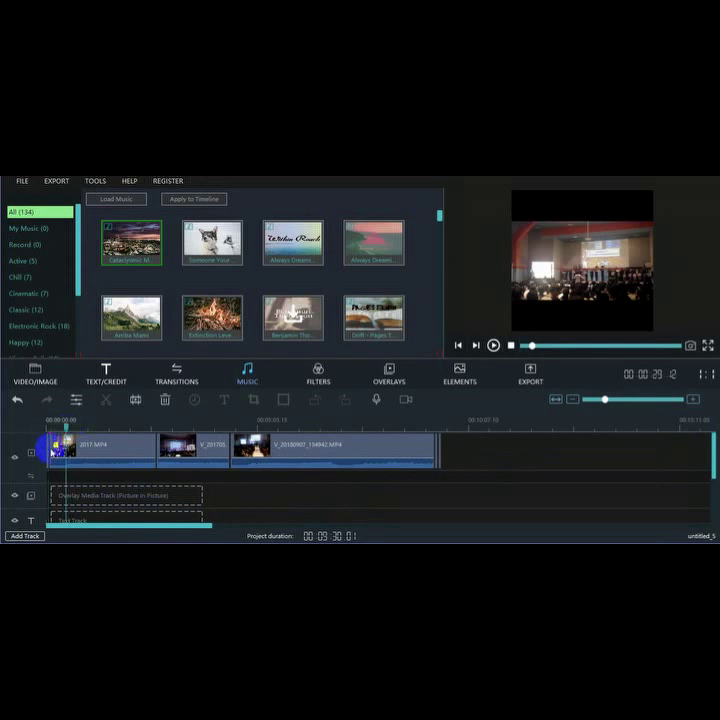
pyautogui.click(48, 448)
pyautogui.click(708, 462)
pyautogui.moveTo(708, 462); pyautogui.dragTo(707, 477)
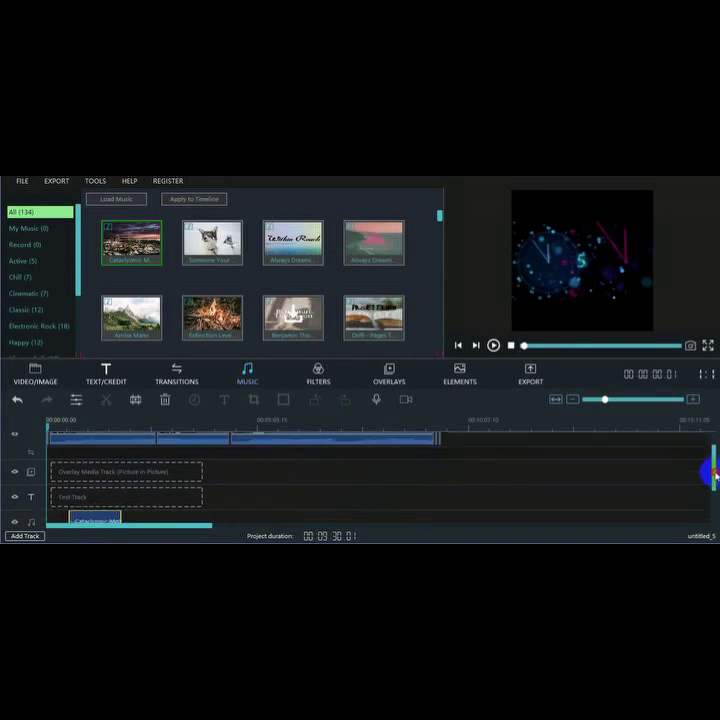
pyautogui.click(78, 512)
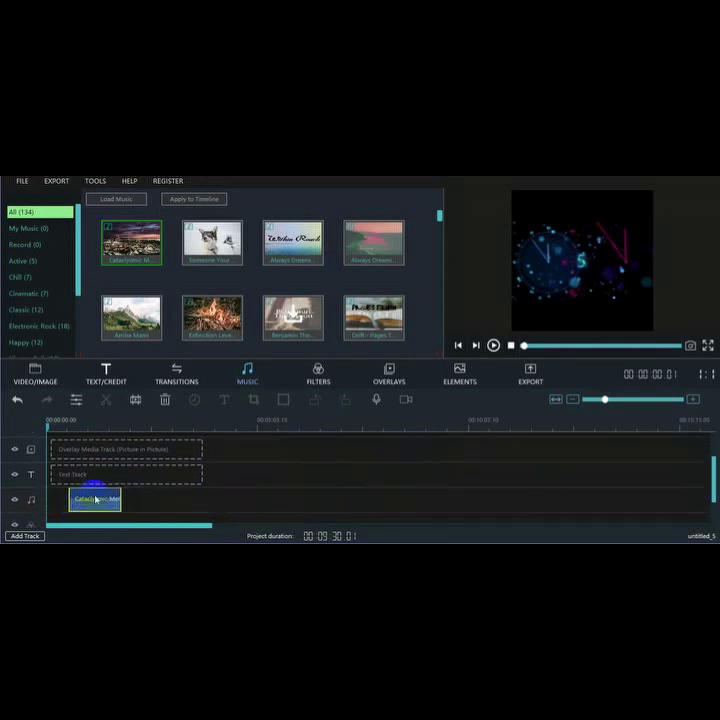
pyautogui.moveTo(95, 512); pyautogui.dragTo(60, 511)
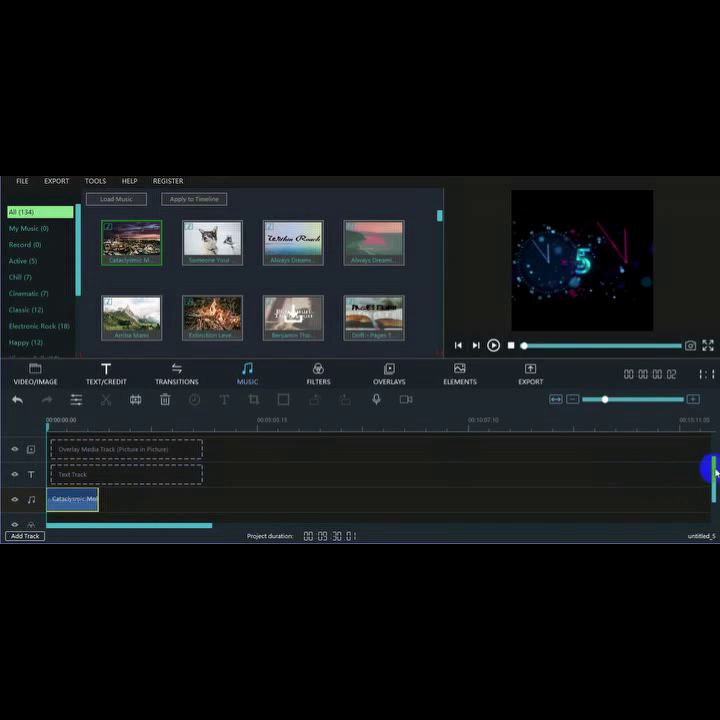
# - Preview the opening with the added music, pause at about 9 seconds and return the playhead to the beginning
pyautogui.moveTo(713, 466); pyautogui.dragTo(711, 440)
pyautogui.click(493, 345)
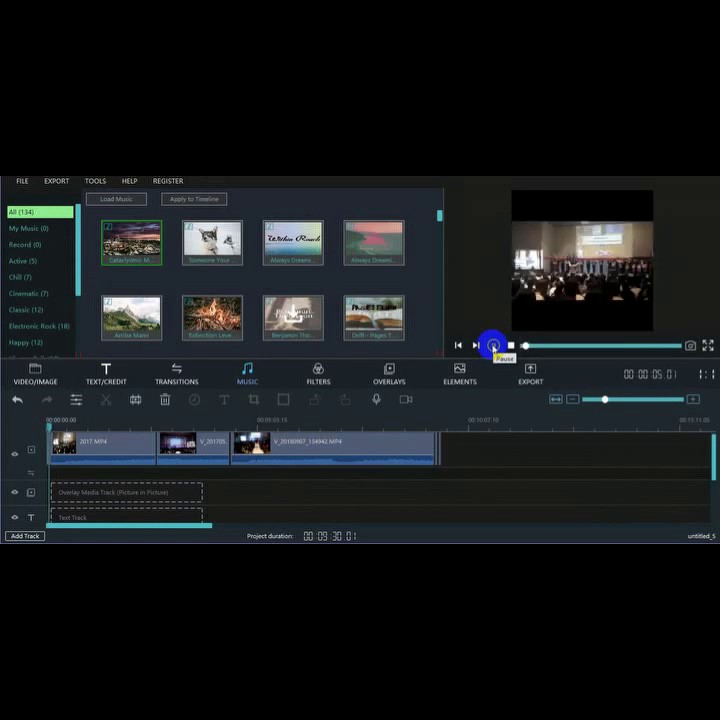
pyautogui.click(493, 346)
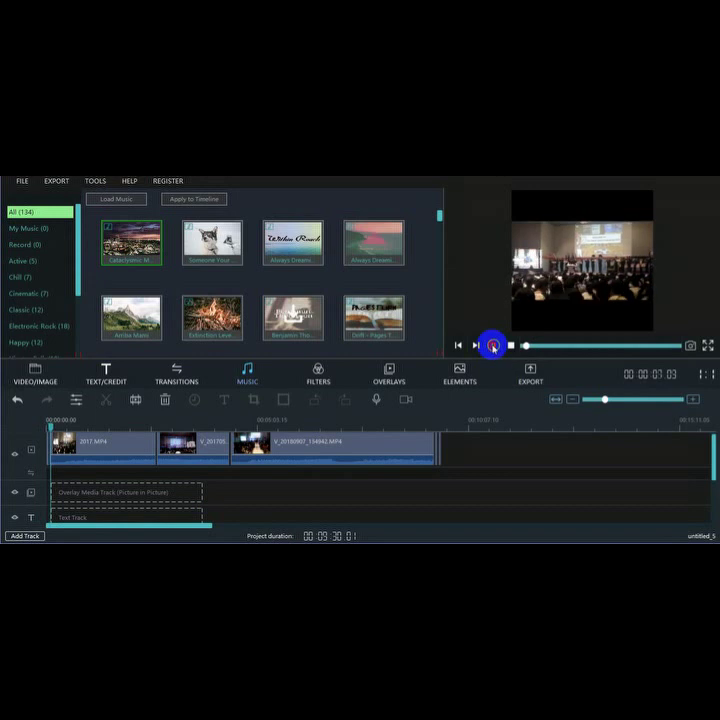
pyautogui.click(493, 346)
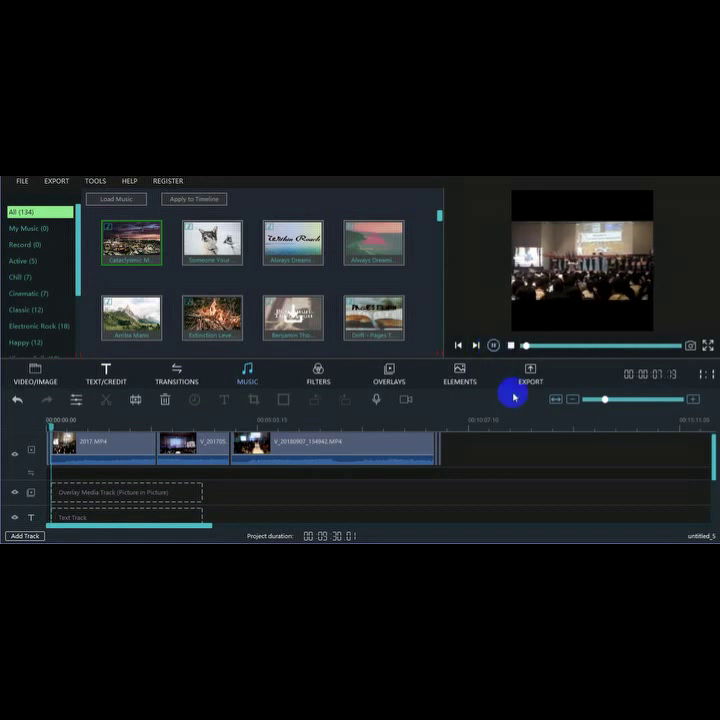
pyautogui.press('space')
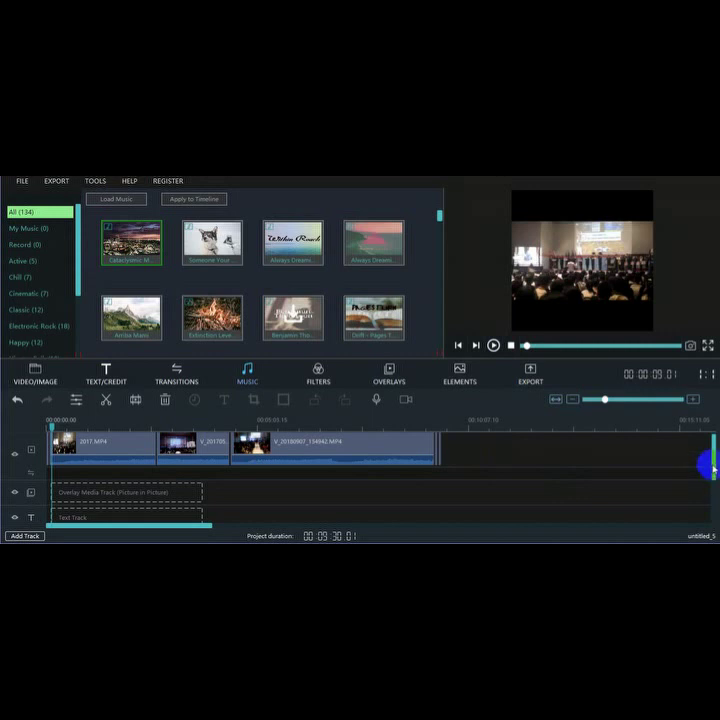
pyautogui.moveTo(712, 466)
pyautogui.mouseDown()
pyautogui.moveTo(710, 484)
pyautogui.moveTo(707, 466)
pyautogui.mouseUp()
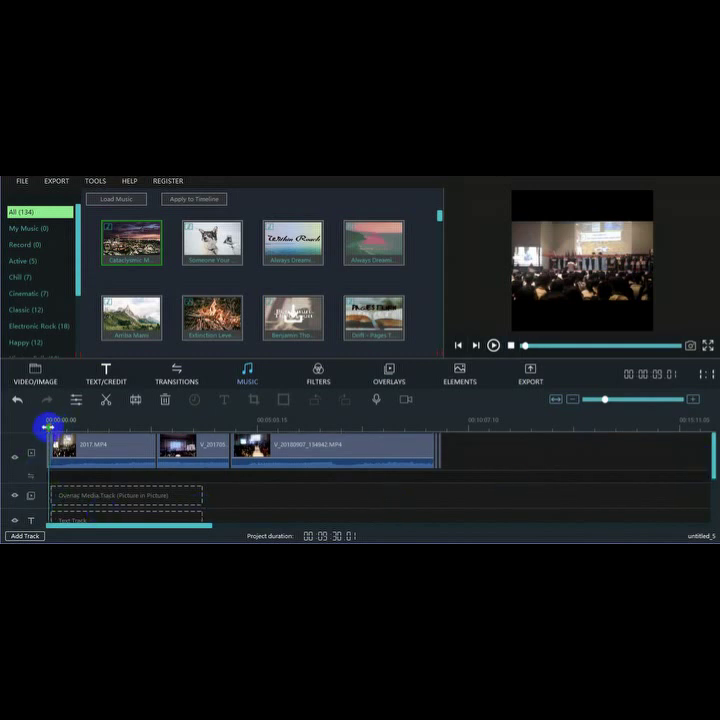
pyautogui.click(47, 427)
pyautogui.moveTo(712, 450); pyautogui.dragTo(601, 463)
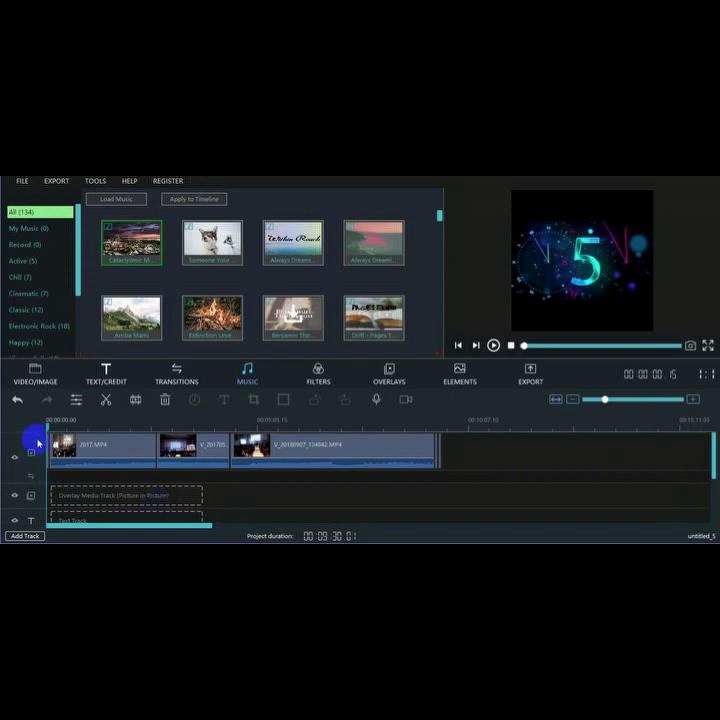
# - Split the Cataclysmic music clip at about 3 seconds and shift its longer part slightly away from the short opening piece
pyautogui.moveTo(44, 427); pyautogui.dragTo(50, 426)
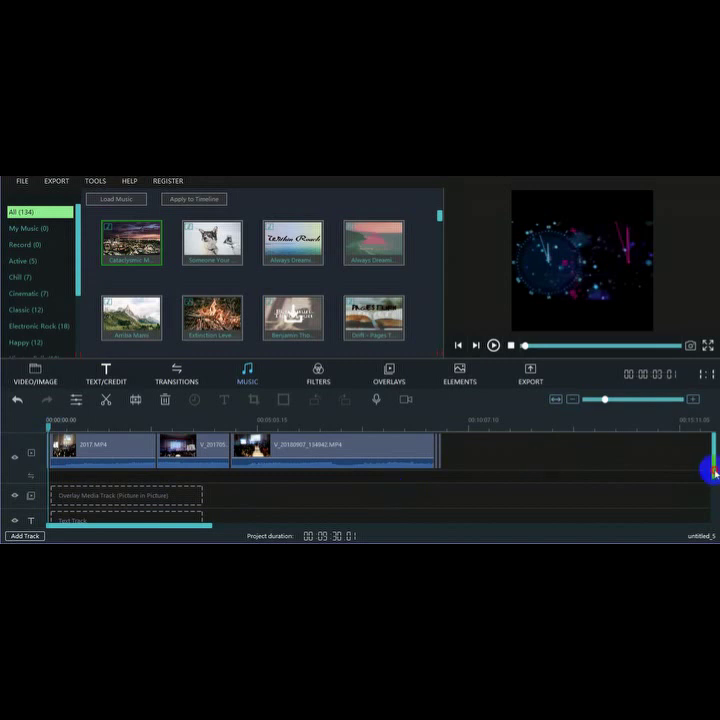
pyautogui.moveTo(710, 468); pyautogui.dragTo(712, 490)
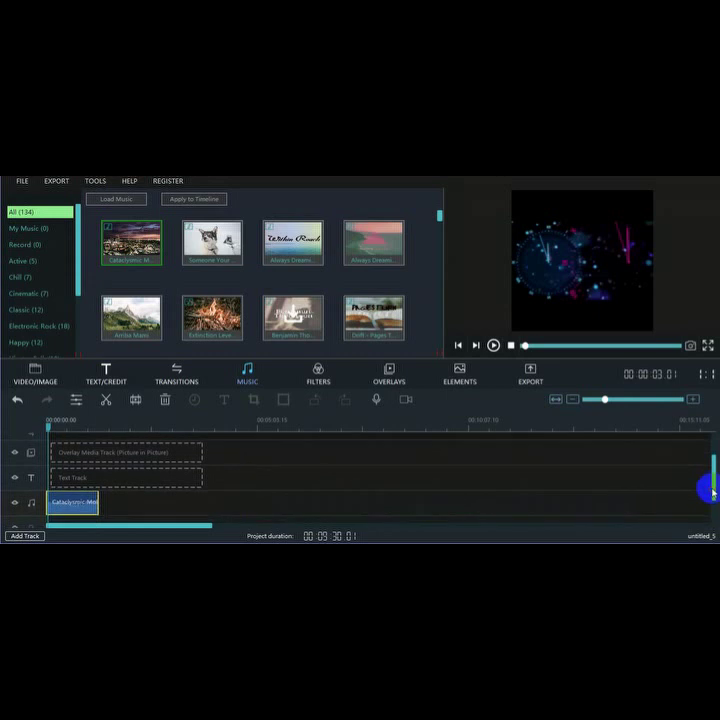
pyautogui.click(48, 505)
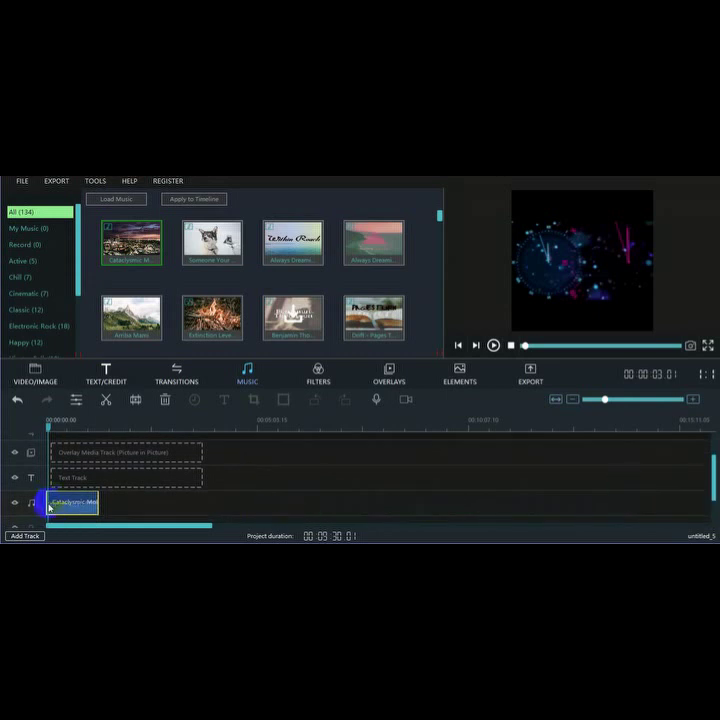
pyautogui.click(54, 511)
pyautogui.moveTo(54, 511); pyautogui.dragTo(100, 511)
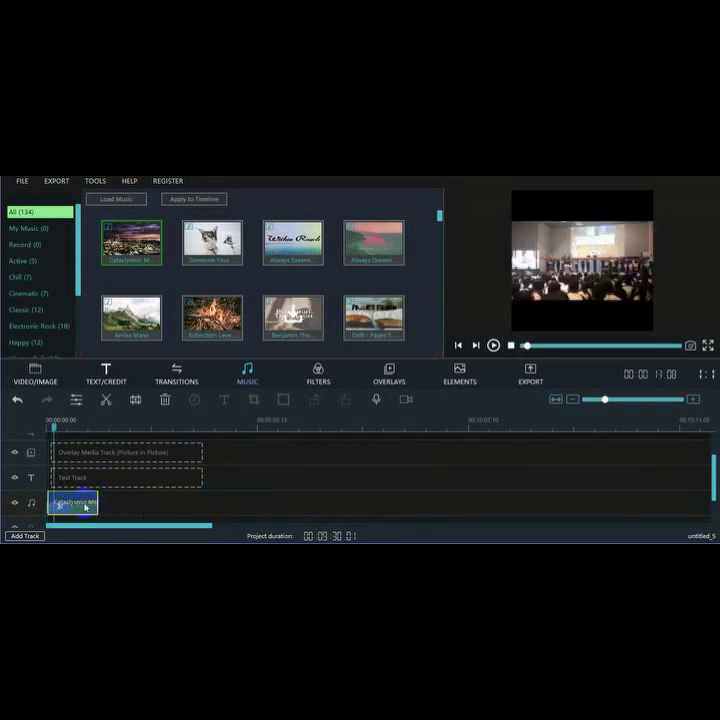
pyautogui.moveTo(71, 467); pyautogui.dragTo(55, 428)
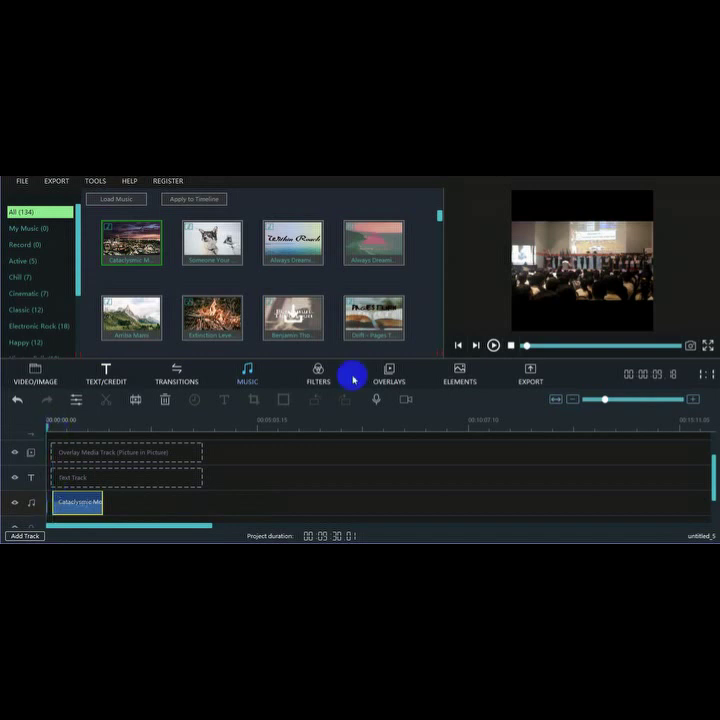
# - Preview the opening with the separated music pieces and pause at about 7 seconds
pyautogui.click(493, 345)
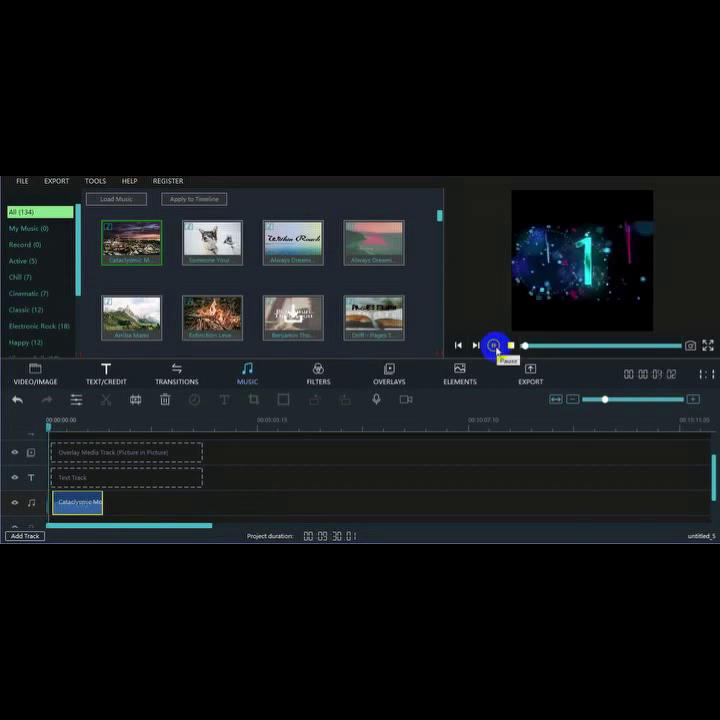
pyautogui.click(493, 345)
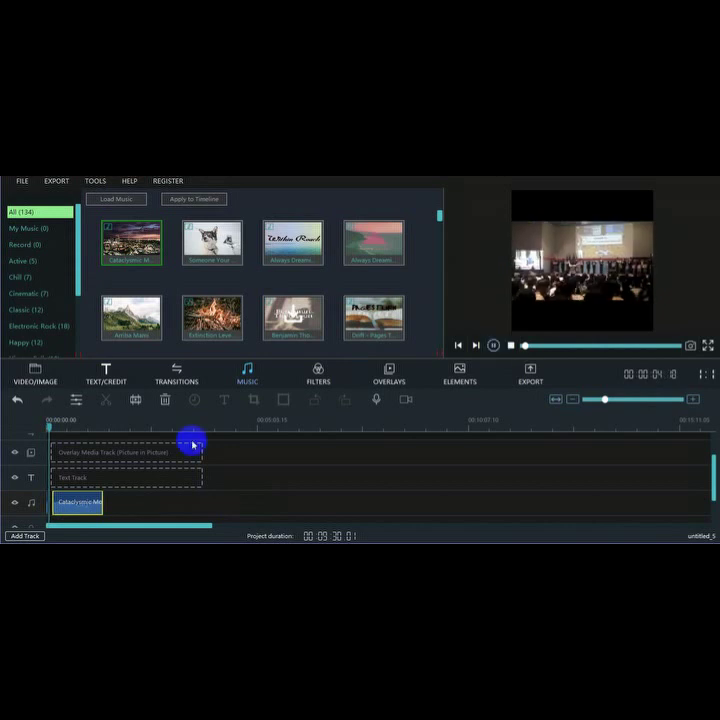
pyautogui.click(64, 502)
pyautogui.press('space')
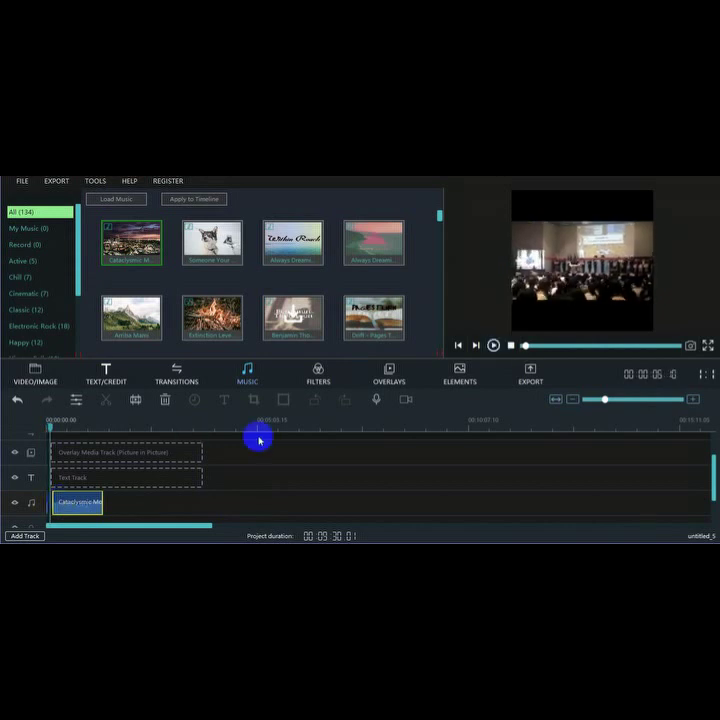
pyautogui.press('space')
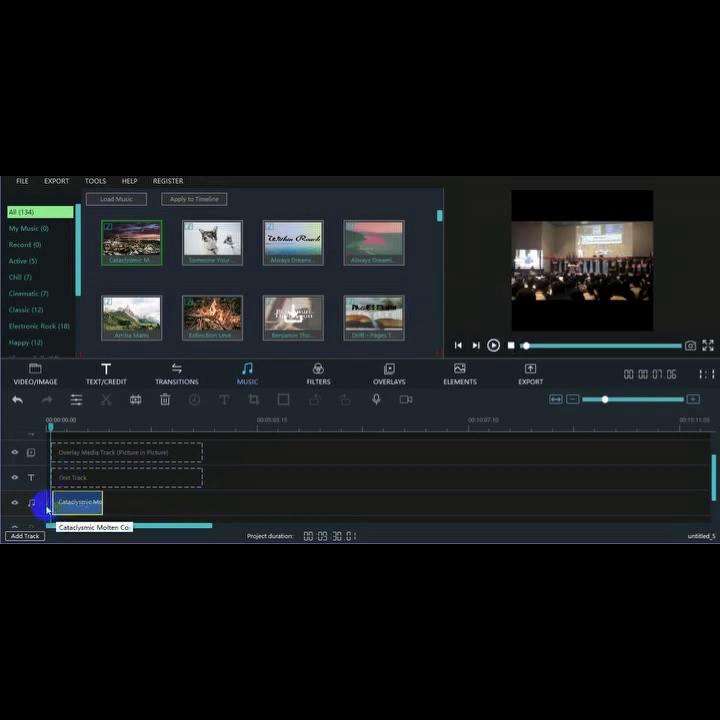
# - Remove the short leading music piece and move the remaining Cataclysmic clip to the very start of its track
pyautogui.rightClick(47, 508)
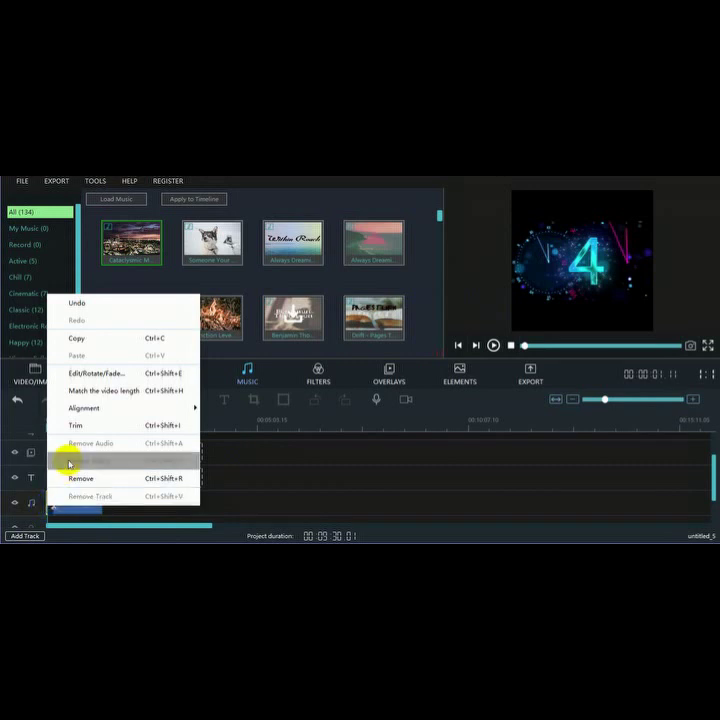
pyautogui.click(75, 478)
pyautogui.click(74, 502)
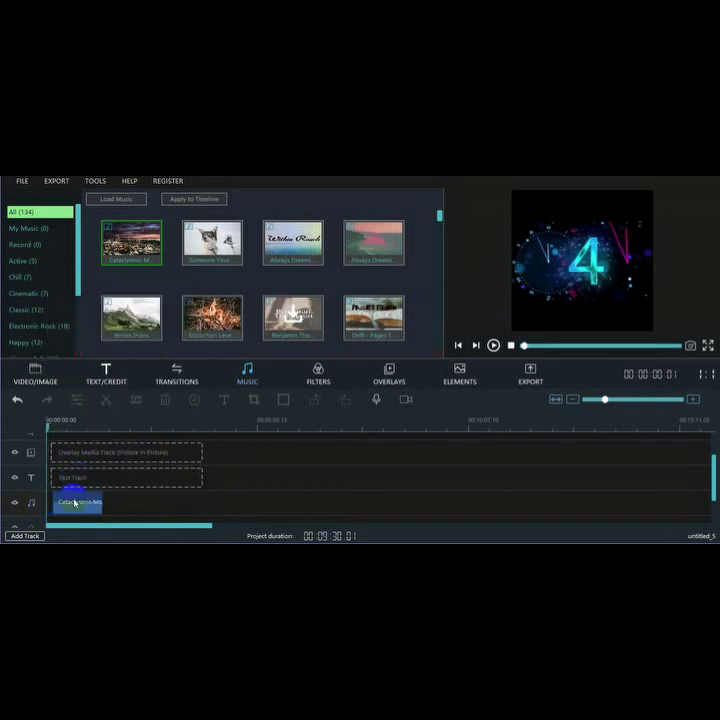
pyautogui.click(74, 502)
pyautogui.moveTo(74, 502); pyautogui.dragTo(63, 503)
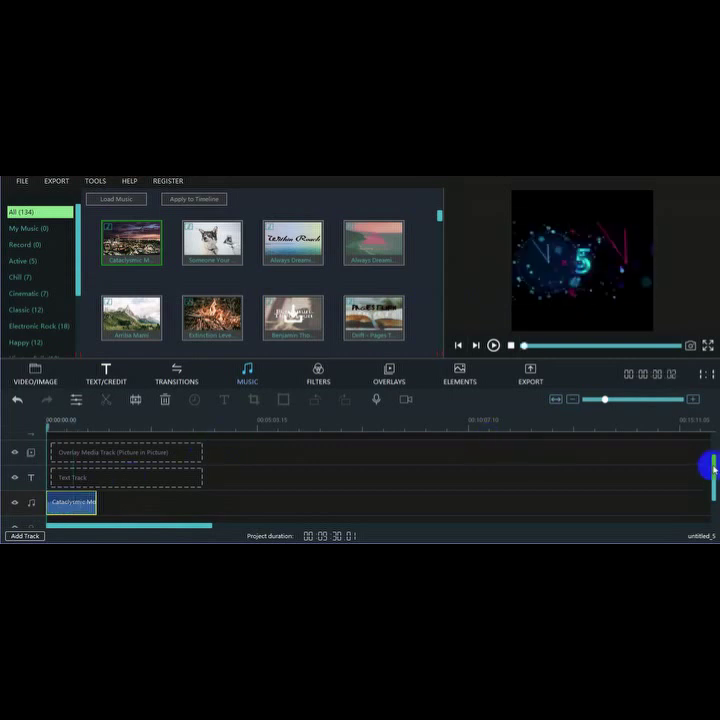
# - Split the Cataclysmic music clip at about 6 seconds, near the end of the intro video
pyautogui.moveTo(713, 465); pyautogui.dragTo(709, 453)
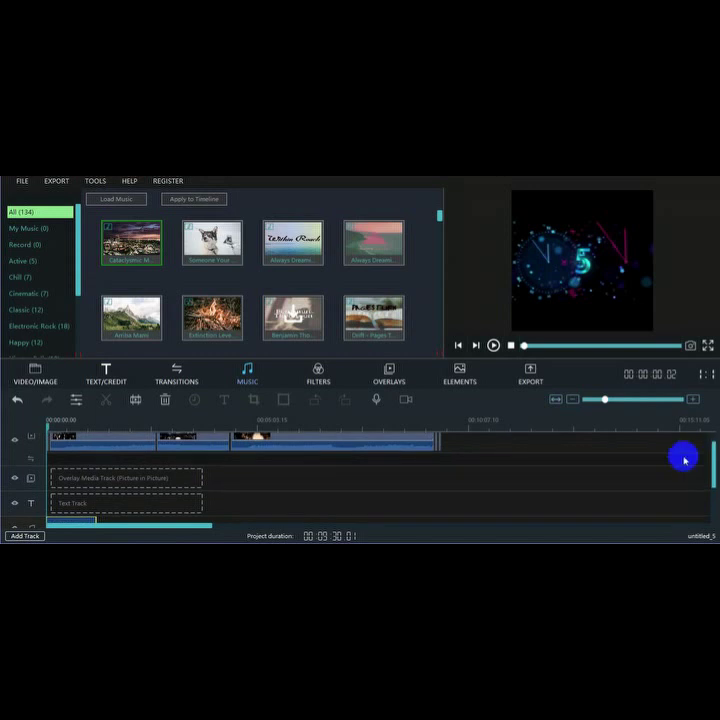
pyautogui.moveTo(44, 427); pyautogui.dragTo(52, 429)
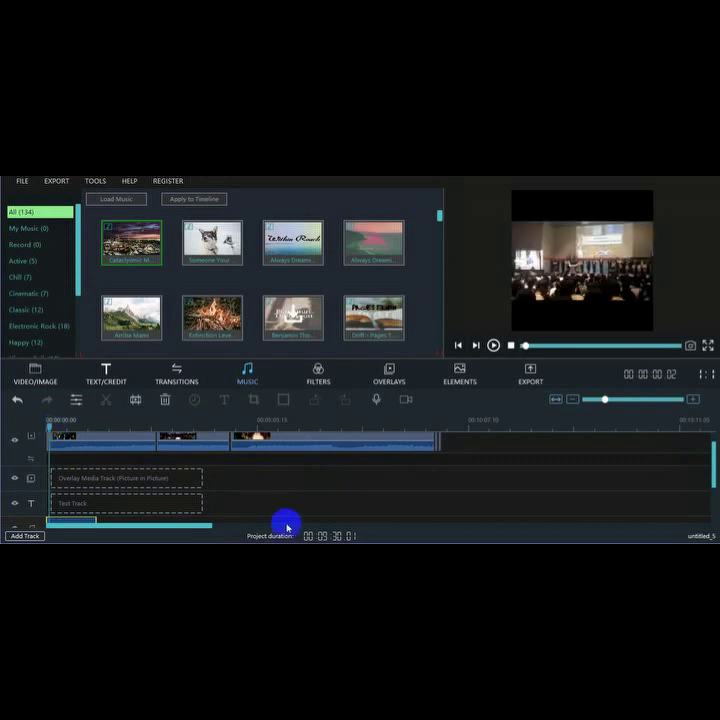
pyautogui.click(52, 520)
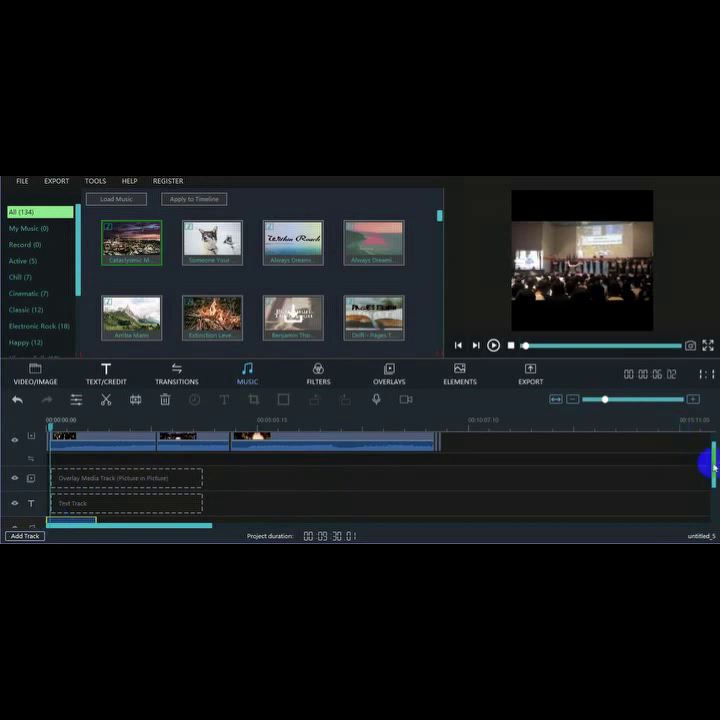
pyautogui.moveTo(711, 469); pyautogui.dragTo(710, 500)
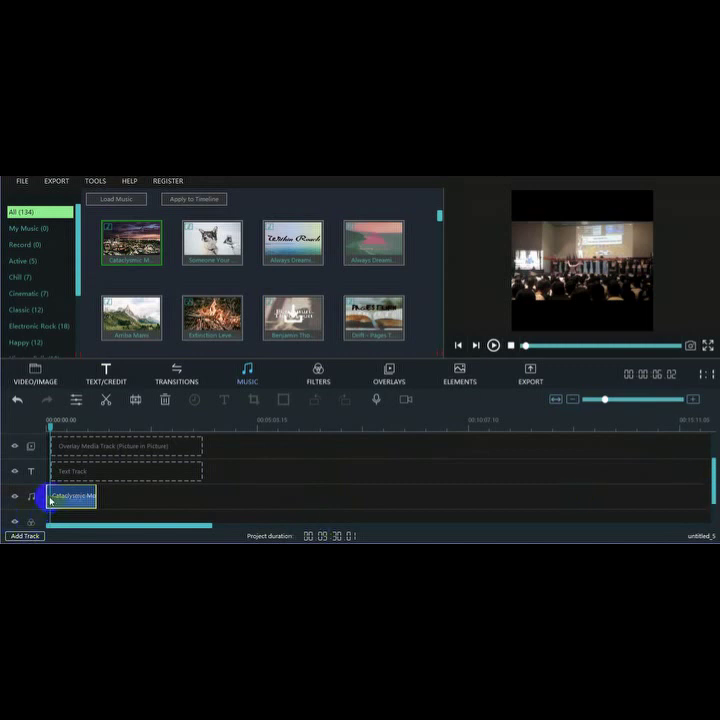
pyautogui.moveTo(57, 502); pyautogui.dragTo(65, 502)
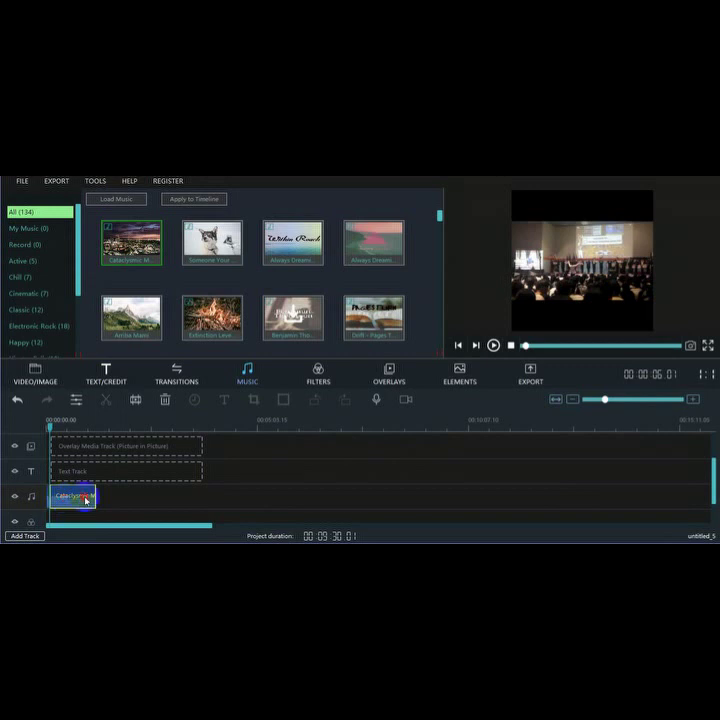
# - Pull the longer part of the split music away to about 27 seconds and delete it, keeping only the short opening piece
pyautogui.click(43, 431)
pyautogui.moveTo(43, 431); pyautogui.dragTo(311, 429)
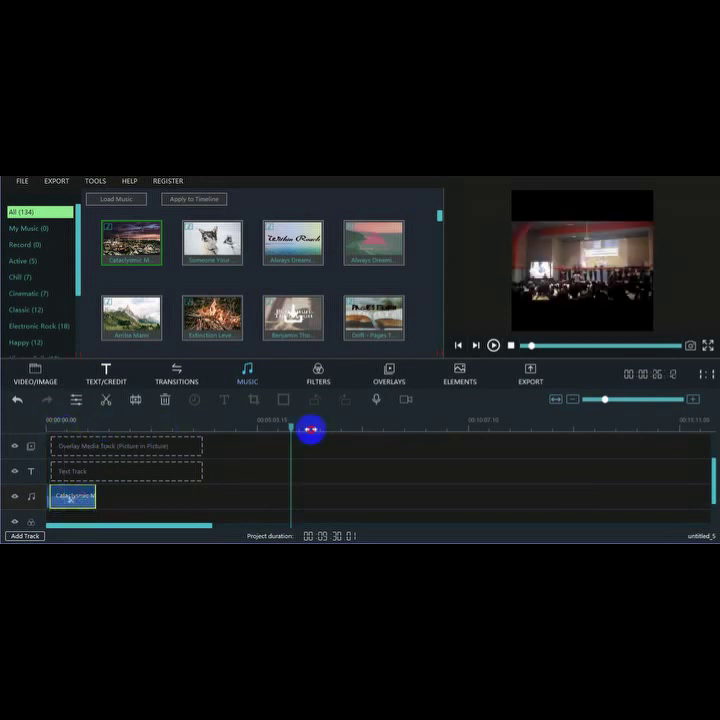
pyautogui.click(93, 506)
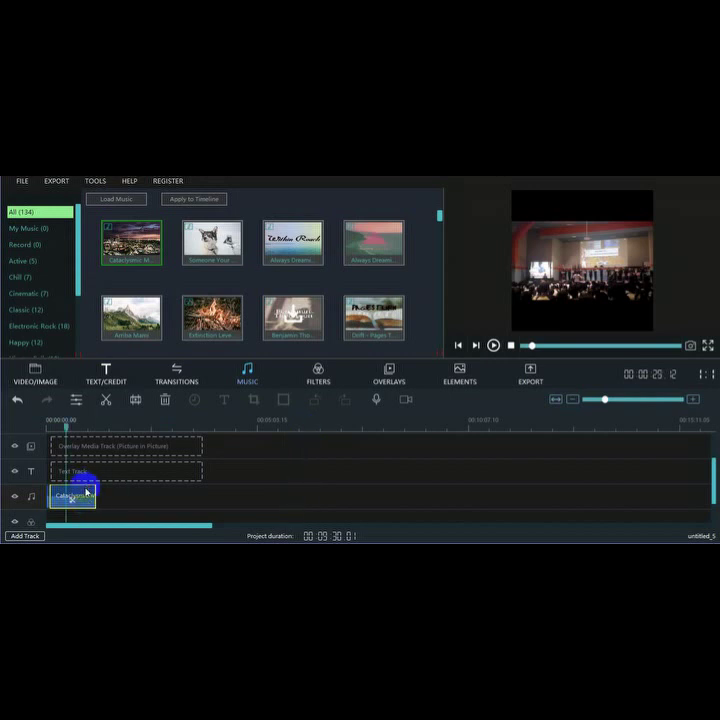
pyautogui.click(74, 502)
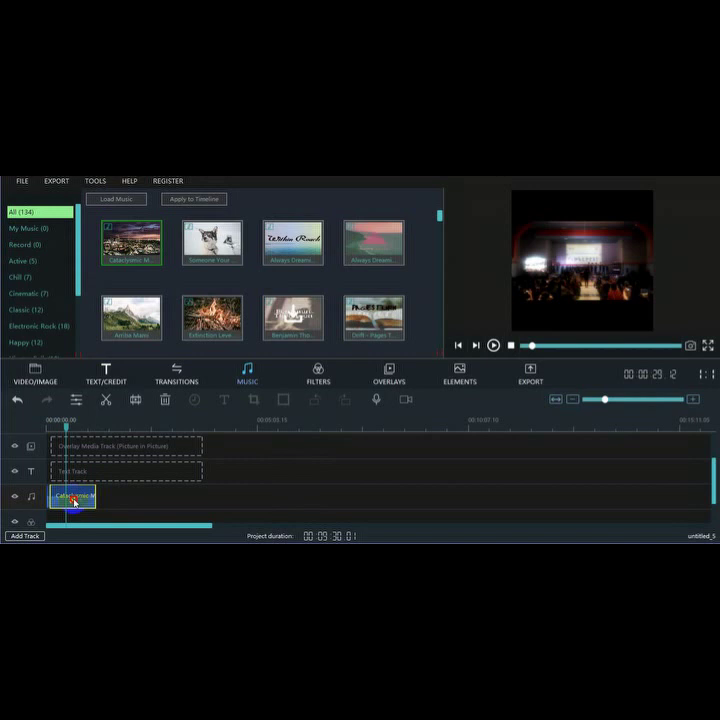
pyautogui.doubleClick(74, 502)
pyautogui.moveTo(75, 503); pyautogui.dragTo(90, 502)
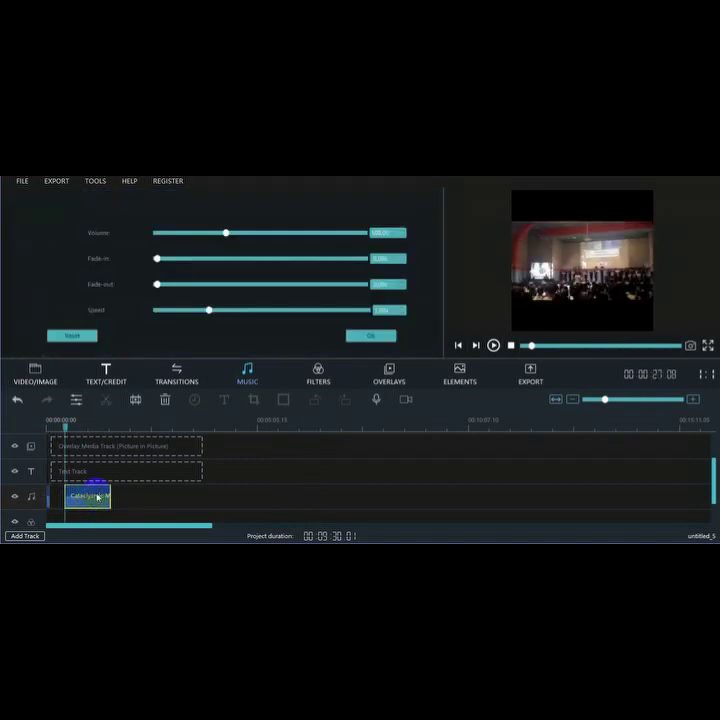
pyautogui.click(90, 499)
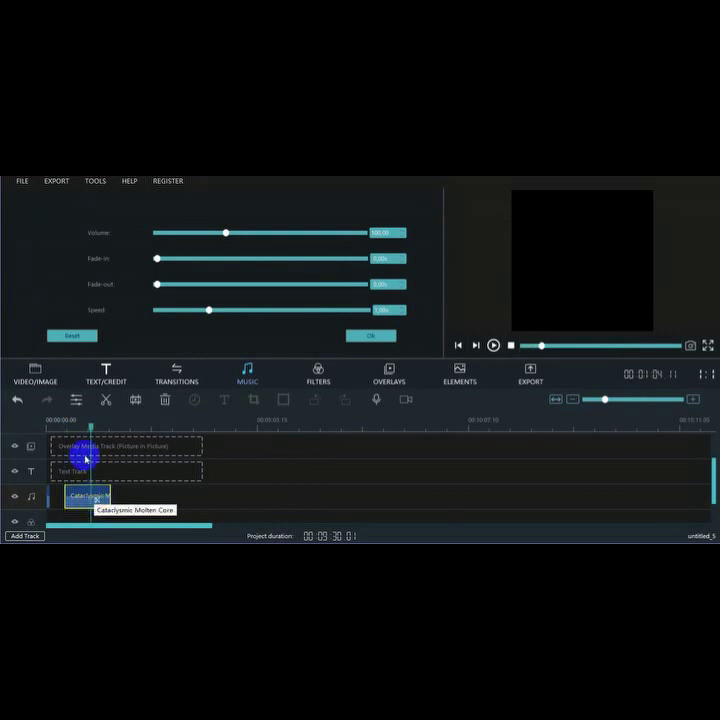
pyautogui.moveTo(93, 428); pyautogui.dragTo(64, 429)
pyautogui.click(166, 400)
pyautogui.click(270, 470)
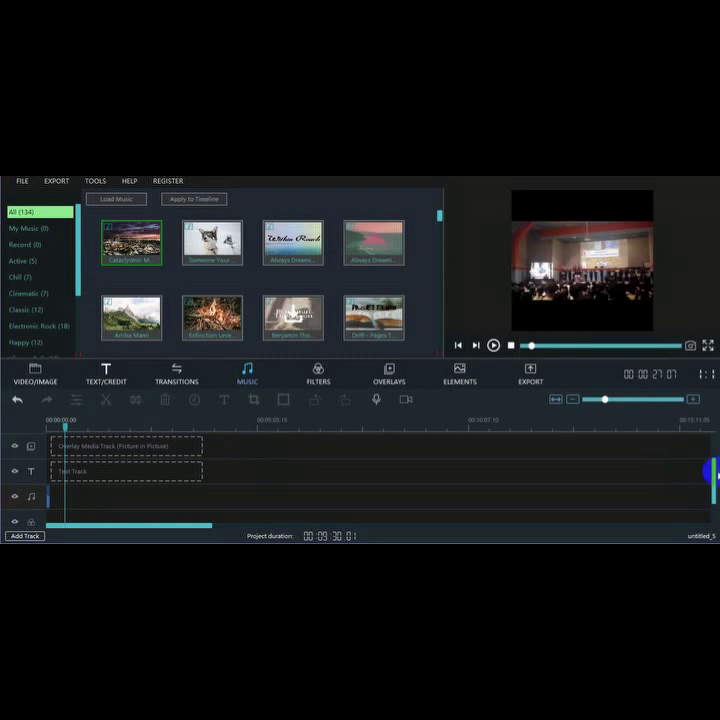
# - Review the volume, fade-in, fade-out and speed settings of the short opening music piece, and close them without changes
pyautogui.scroll(3, 710, 468)
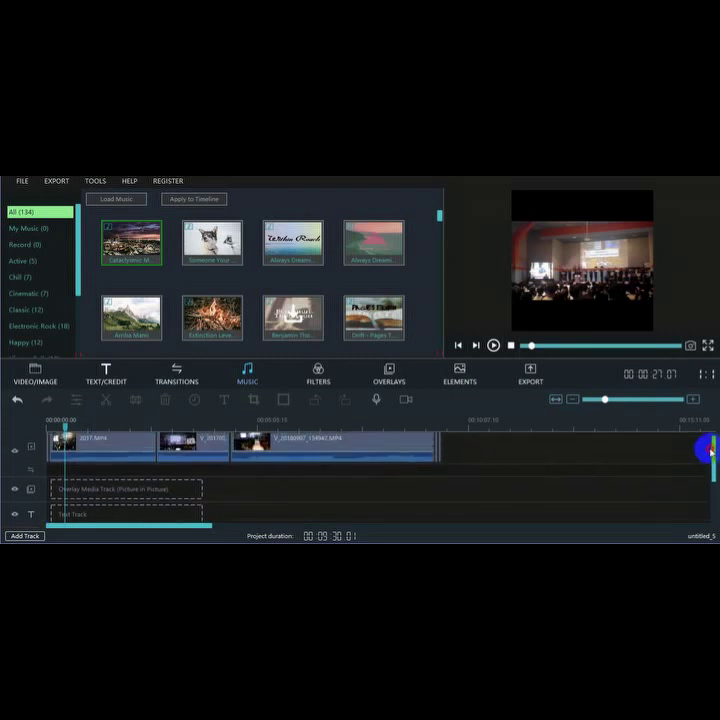
pyautogui.scroll(-2, 710, 462)
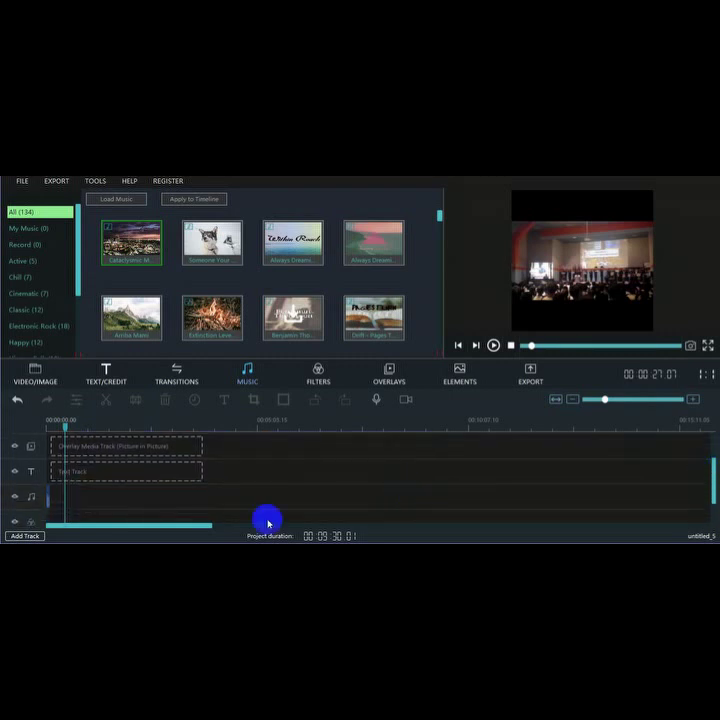
pyautogui.doubleClick(48, 499)
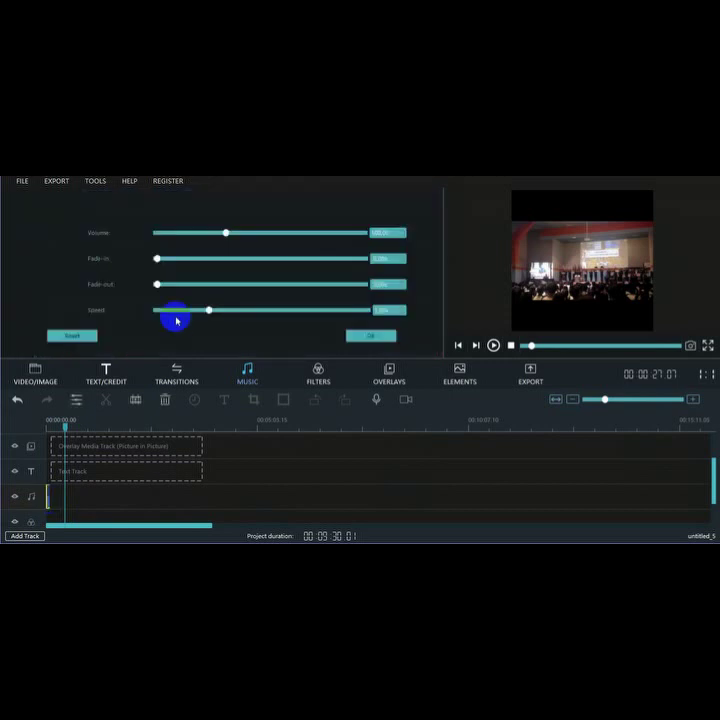
pyautogui.click(226, 233)
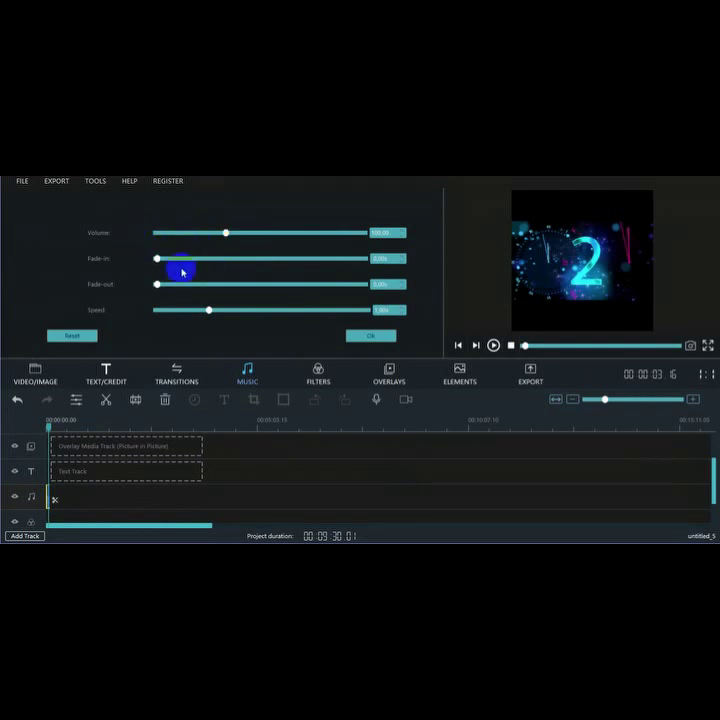
pyautogui.click(371, 336)
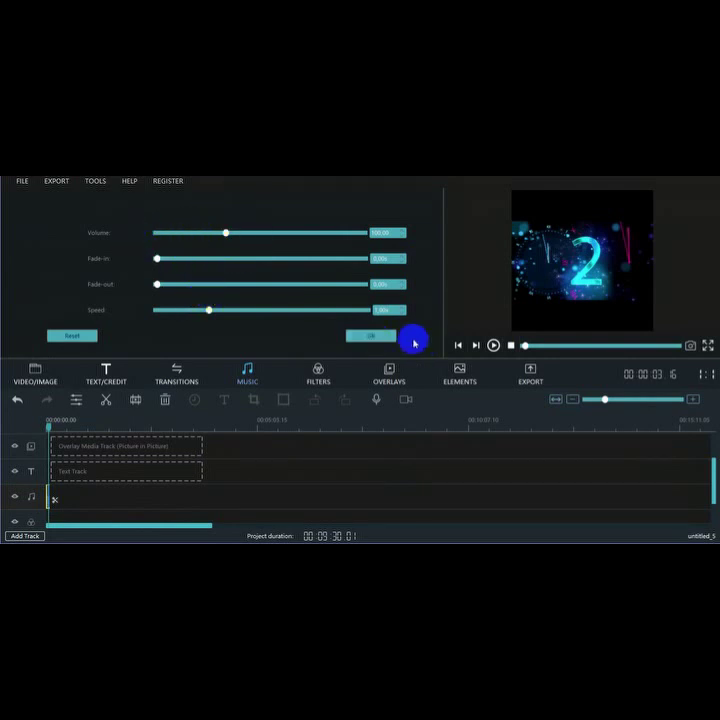
pyautogui.click(355, 338)
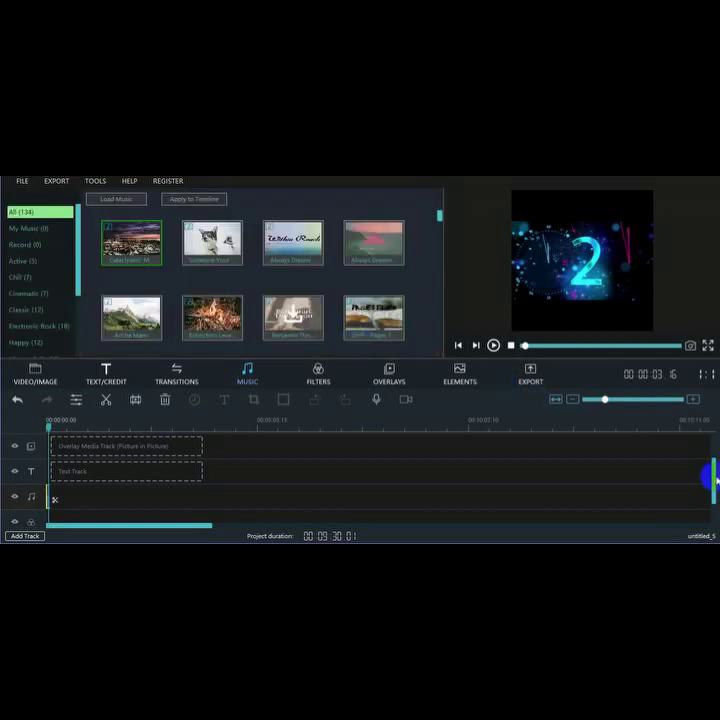
# - Select the ending video and preview the project from about 9 minutes 19 seconds to its end
pyautogui.moveTo(707, 476); pyautogui.dragTo(706, 450)
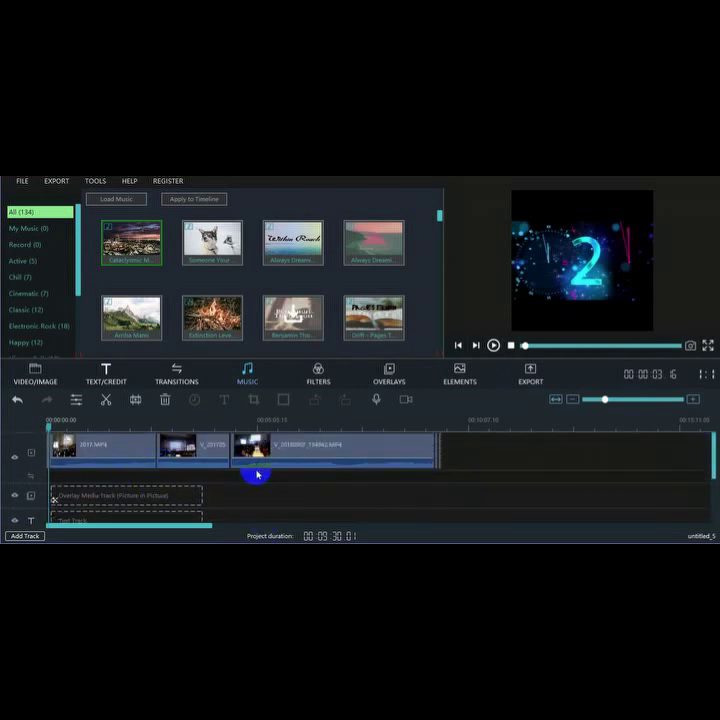
pyautogui.click(436, 436)
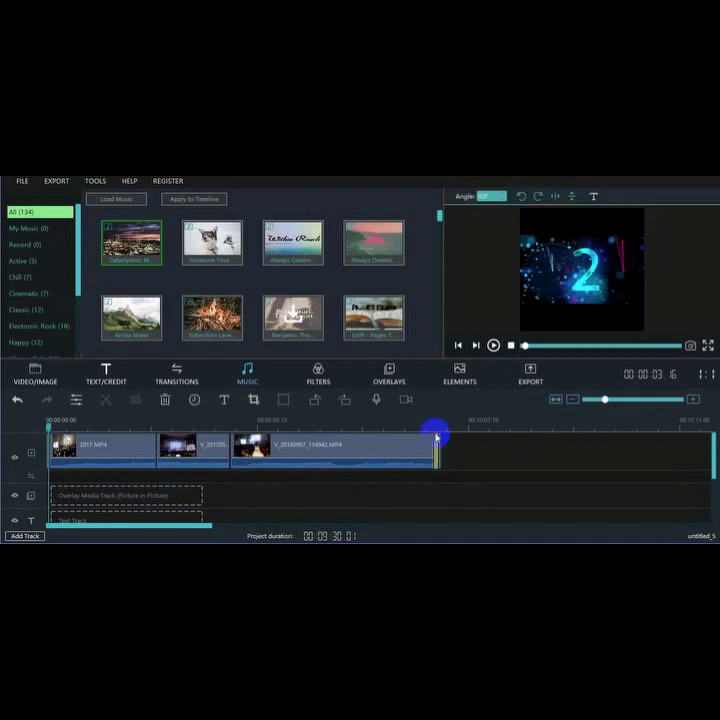
pyautogui.click(436, 430)
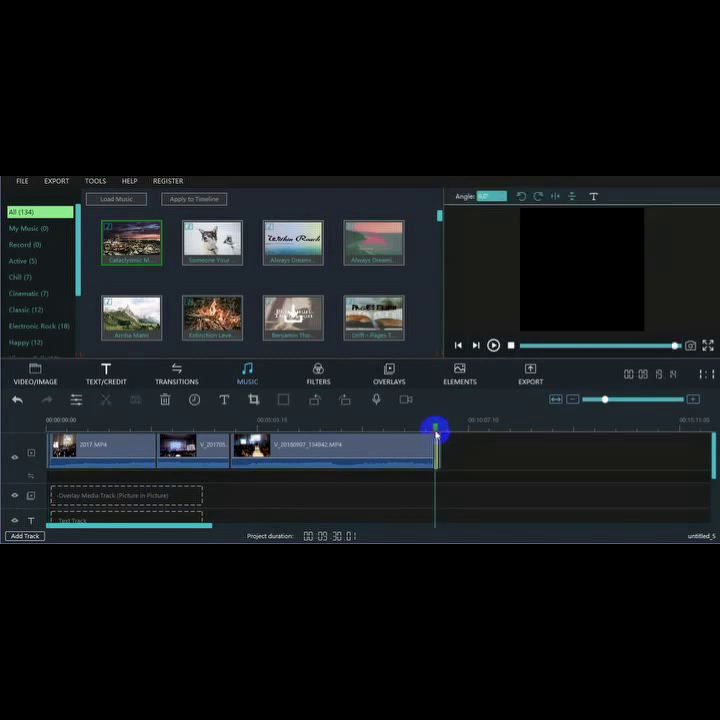
pyautogui.click(494, 347)
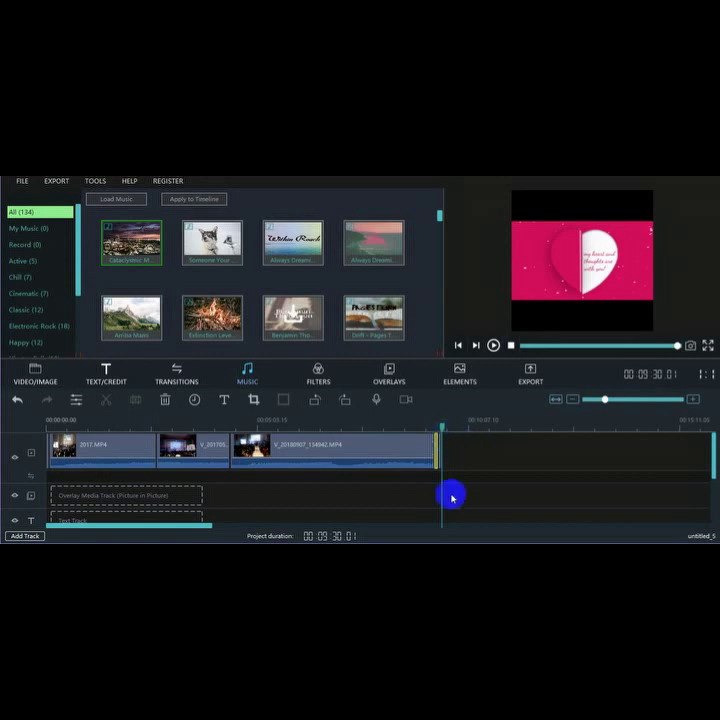
# - Place the playhead within the ending video and add the Cataclysmic song to the music track at that point
pyautogui.moveTo(443, 426); pyautogui.dragTo(440, 428)
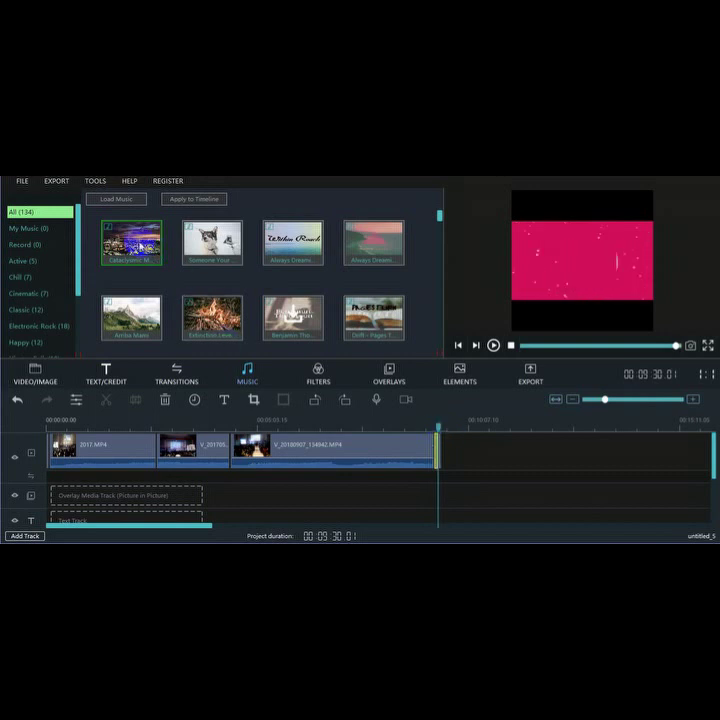
pyautogui.moveTo(140, 248); pyautogui.dragTo(457, 490)
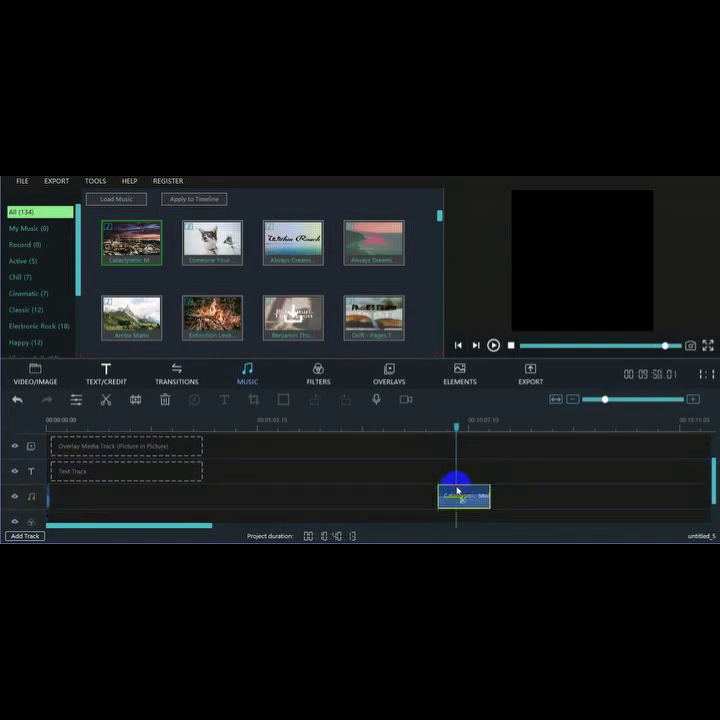
# - Split the Cataclysmic music at about 9 minutes 50 seconds and delete its first part
pyautogui.hotkey('ctrl', 'b')
pyautogui.click(444, 503)
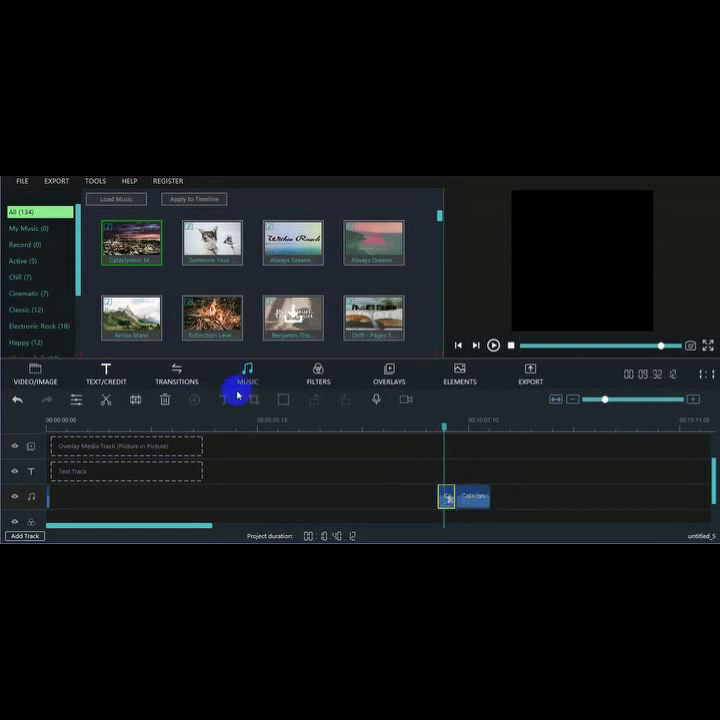
pyautogui.click(164, 401)
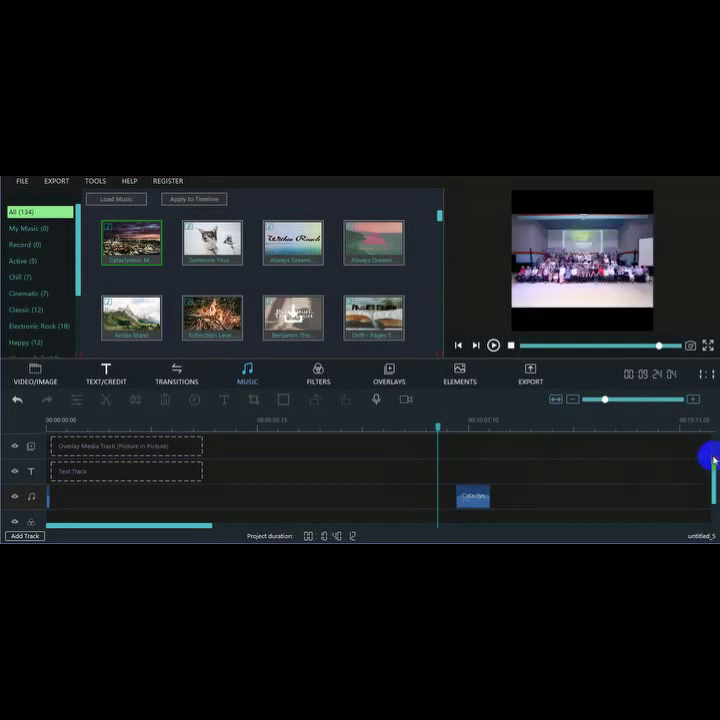
# - Move the remaining Cataclysmic music piece earlier so that it starts at about 9 minutes 18 seconds
pyautogui.scroll(2, 713, 460)
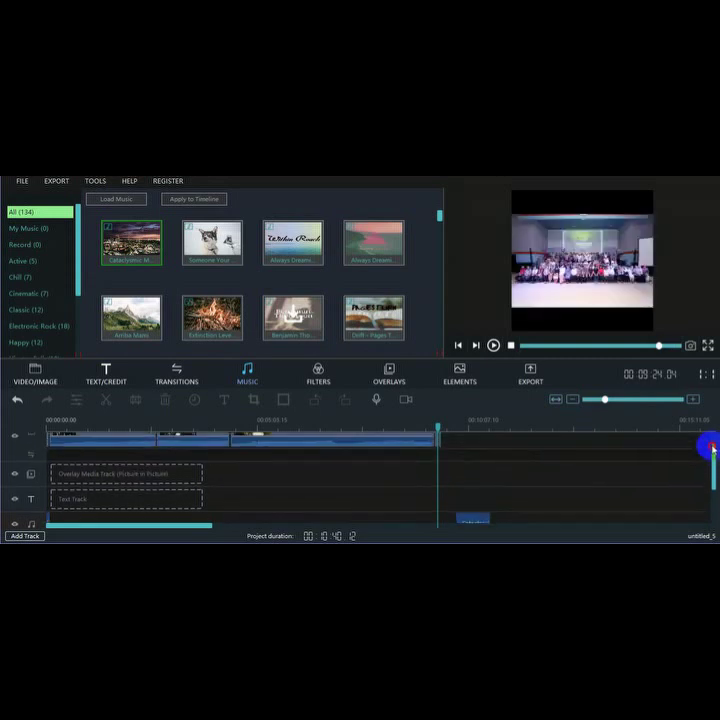
pyautogui.scroll(-2, 713, 455)
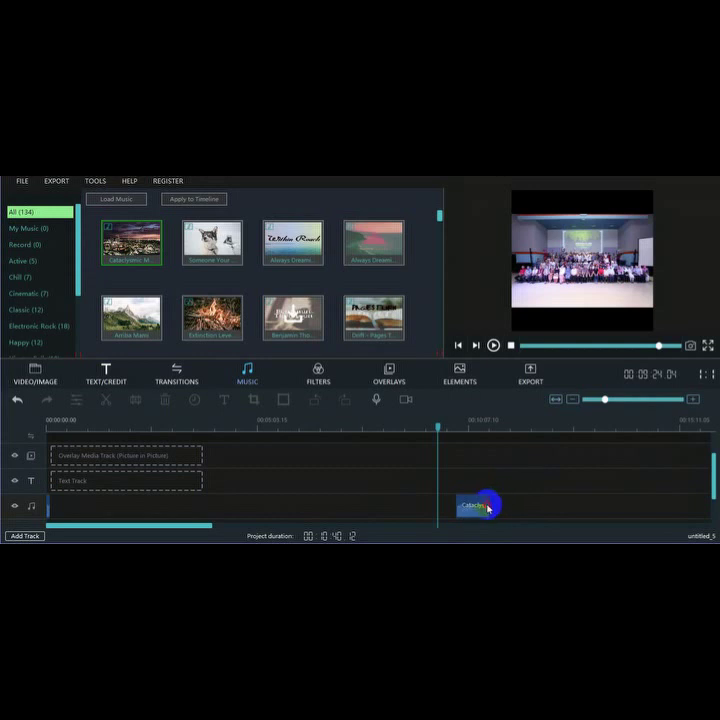
pyautogui.click(487, 507)
pyautogui.moveTo(487, 507); pyautogui.dragTo(456, 515)
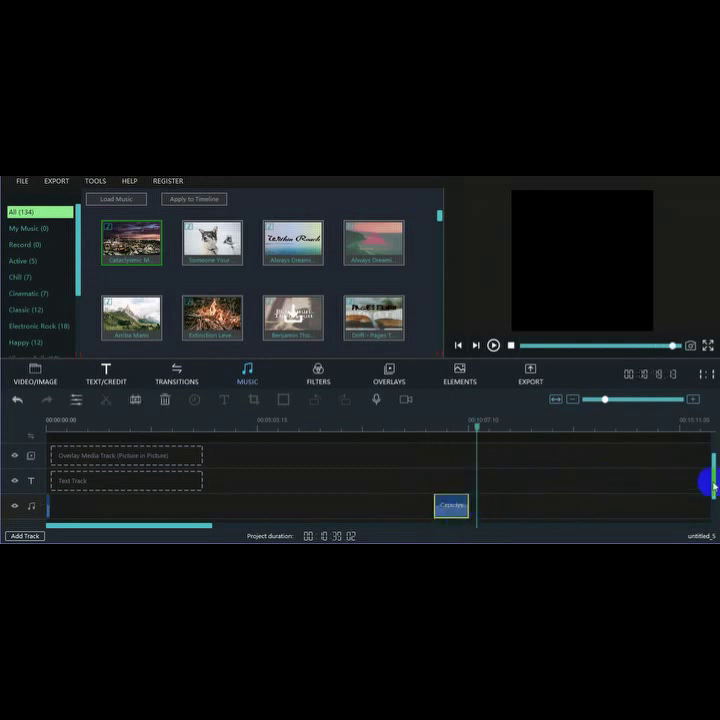
# - Locate the start of the ending video and shift the Cataclysmic piece back to start at about 9 minutes 11 seconds
pyautogui.scroll(2, 708, 470)
pyautogui.scroll(1, 709, 470)
pyautogui.scroll(1, 708, 465)
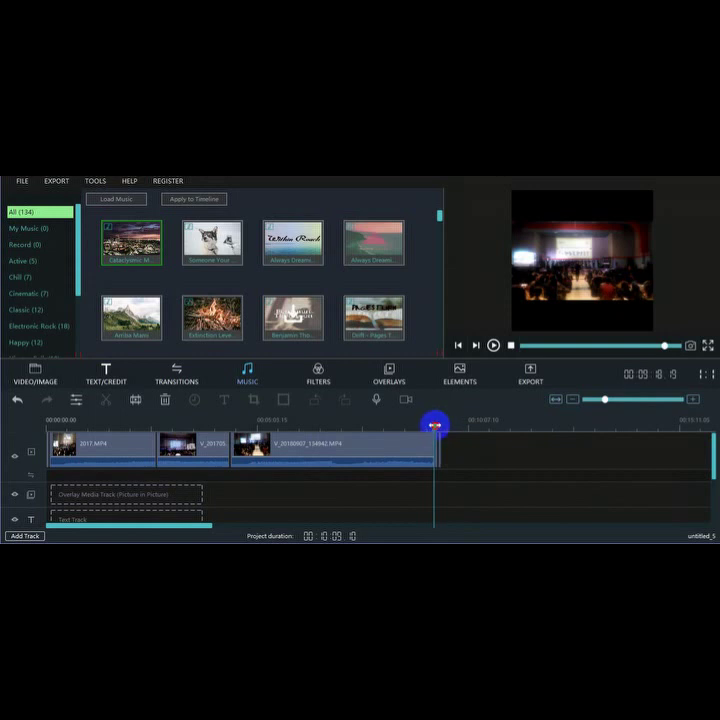
pyautogui.moveTo(440, 426); pyautogui.dragTo(439, 425)
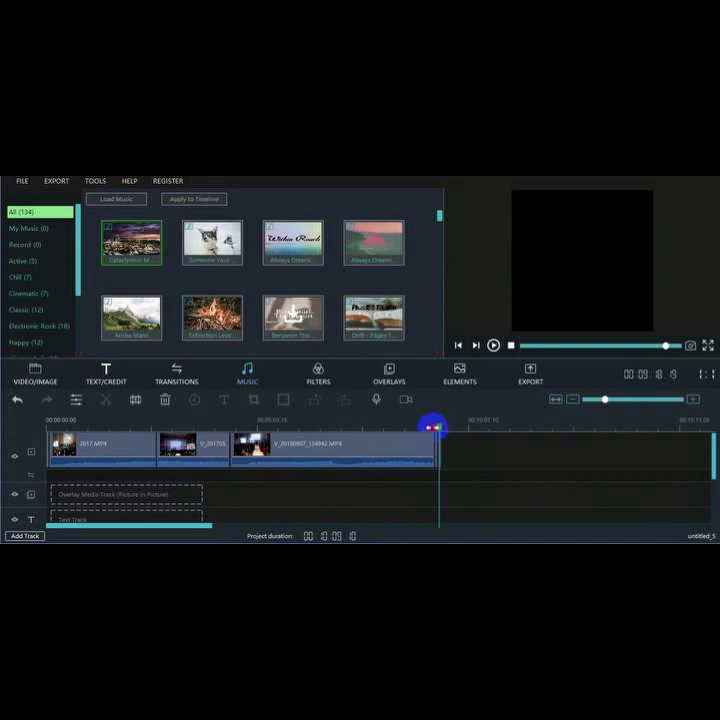
pyautogui.moveTo(440, 426); pyautogui.dragTo(434, 428)
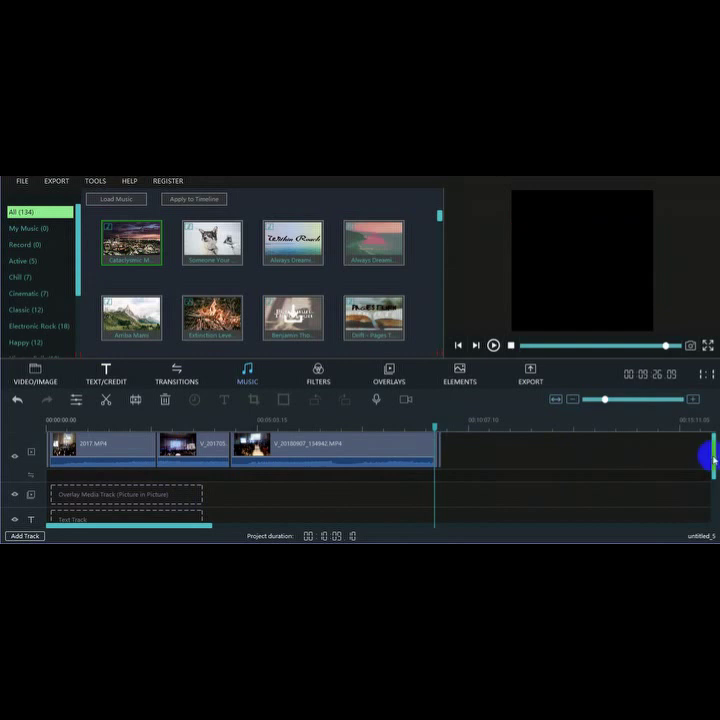
pyautogui.scroll(-2, 710, 460)
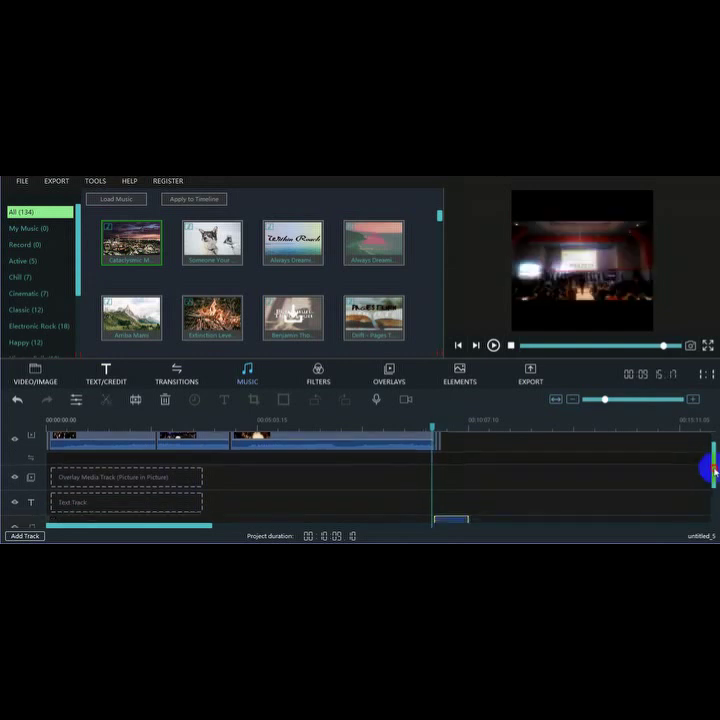
pyautogui.click(443, 506)
pyautogui.moveTo(443, 506); pyautogui.dragTo(440, 507)
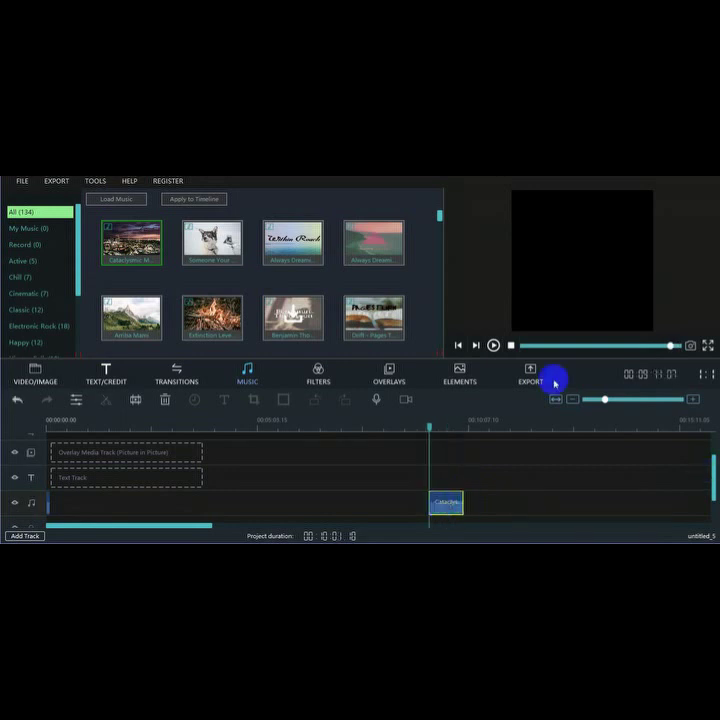
# - Preview the project from about 9 minutes 11 seconds and check where the music falls against the start of the ending video
pyautogui.click(493, 345)
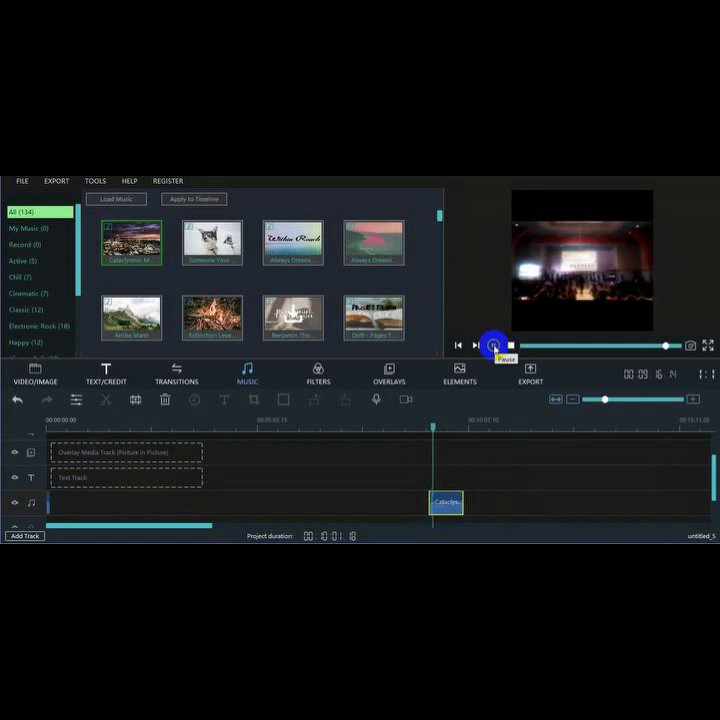
pyautogui.click(493, 345)
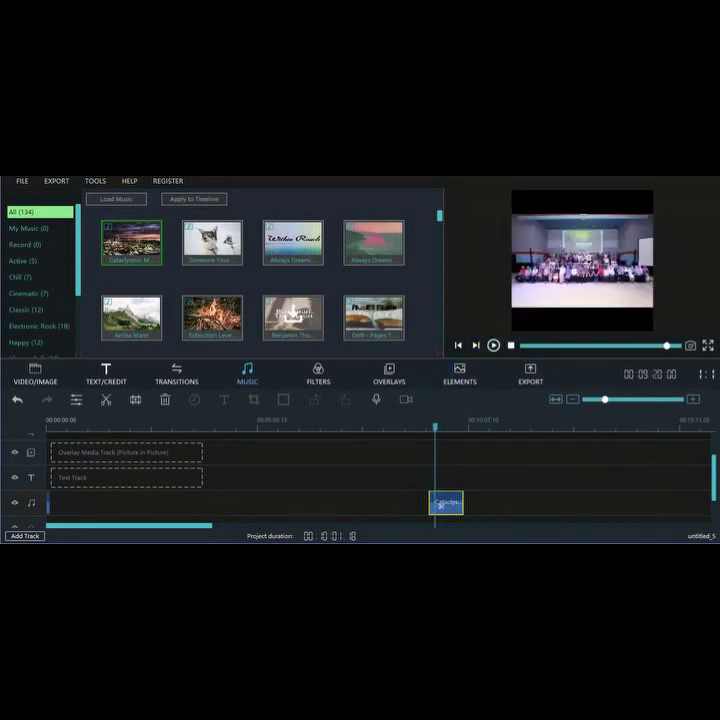
pyautogui.scroll(1, 711, 467)
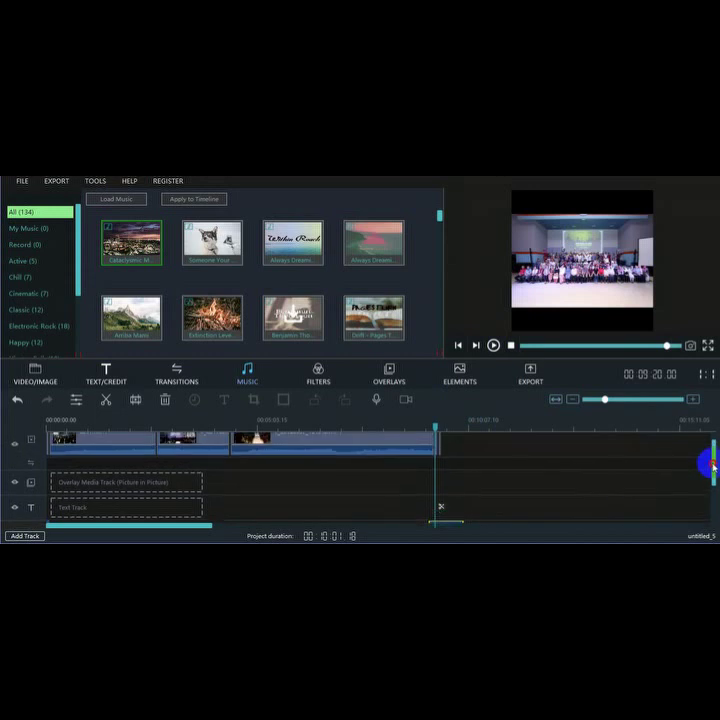
pyautogui.scroll(-1, 711, 466)
pyautogui.click(454, 516)
pyautogui.click(458, 514)
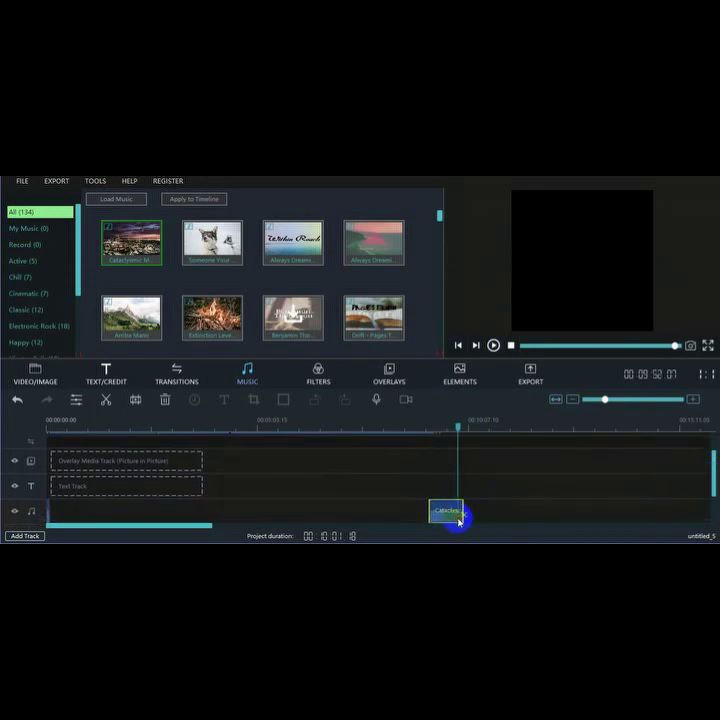
pyautogui.moveTo(458, 427); pyautogui.dragTo(436, 429)
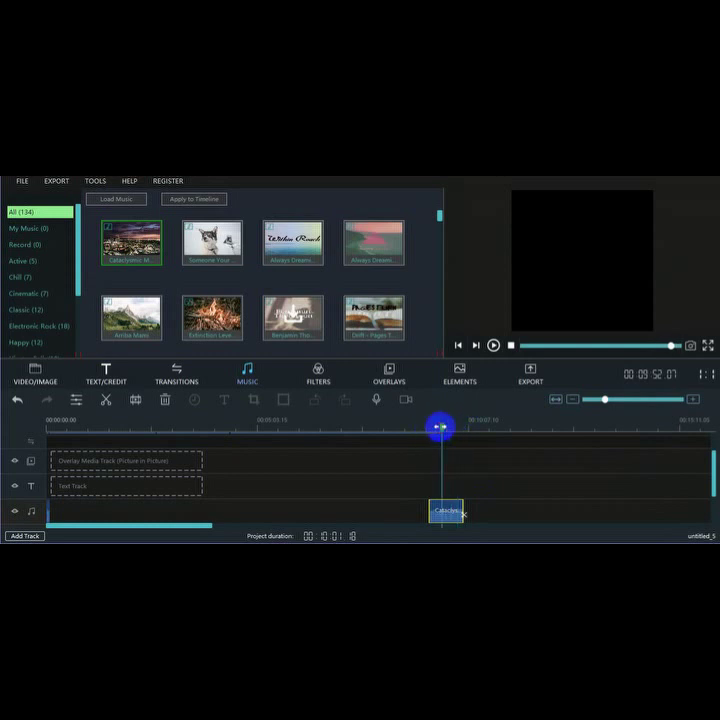
pyautogui.moveTo(441, 427)
pyautogui.mouseDown()
pyautogui.moveTo(424, 431)
pyautogui.moveTo(444, 426)
pyautogui.moveTo(427, 429)
pyautogui.moveTo(435, 430)
pyautogui.mouseUp()
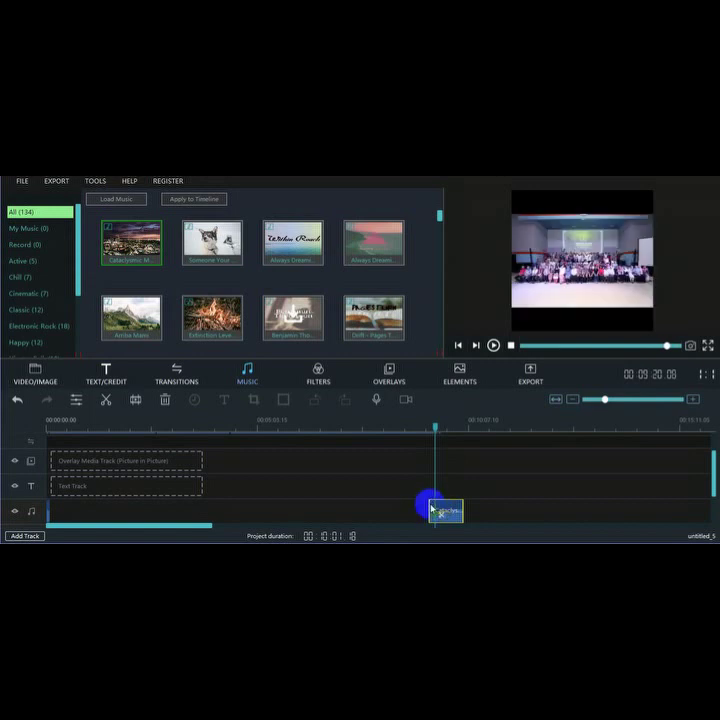
# - Reposition the Cataclysmic music piece so that it begins with the ending video at about 9 minutes 21 seconds
pyautogui.moveTo(434, 506); pyautogui.dragTo(434, 508)
pyautogui.click(437, 510)
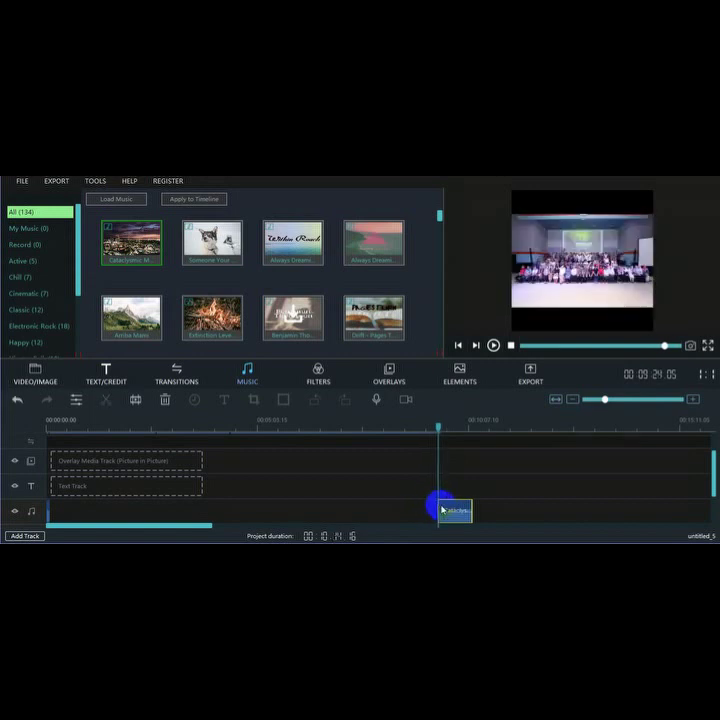
pyautogui.moveTo(437, 428); pyautogui.dragTo(434, 426)
pyautogui.click(442, 510)
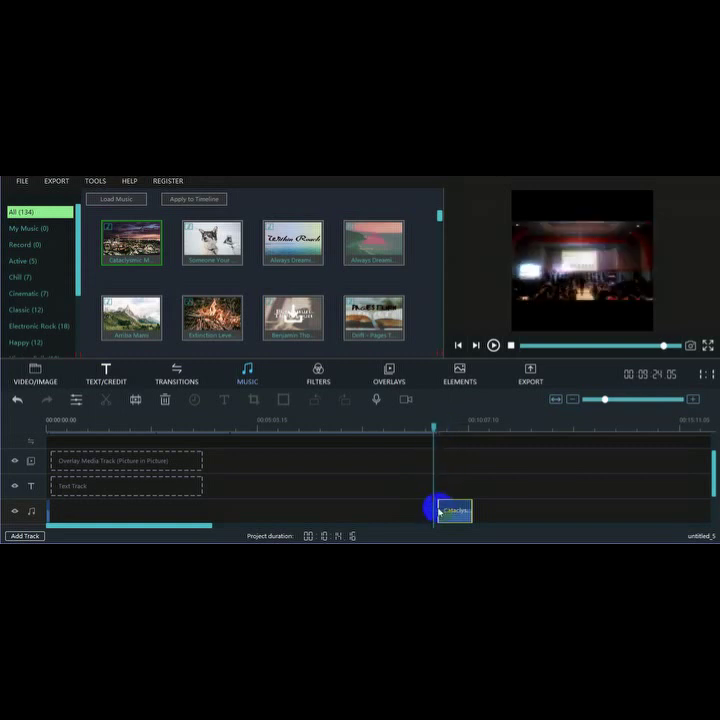
pyautogui.click(437, 510)
pyautogui.moveTo(432, 508); pyautogui.dragTo(432, 510)
pyautogui.click(454, 505)
pyautogui.click(455, 506)
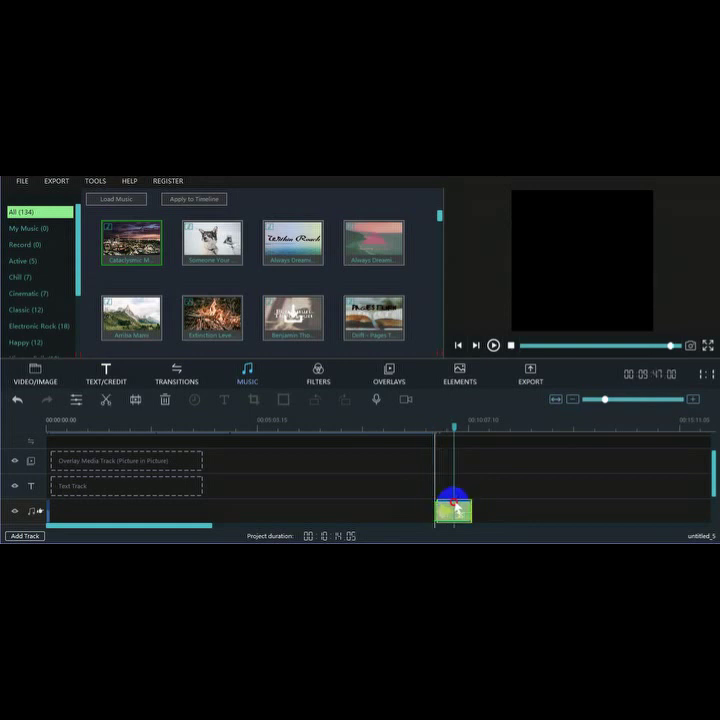
pyautogui.moveTo(456, 508); pyautogui.dragTo(455, 507)
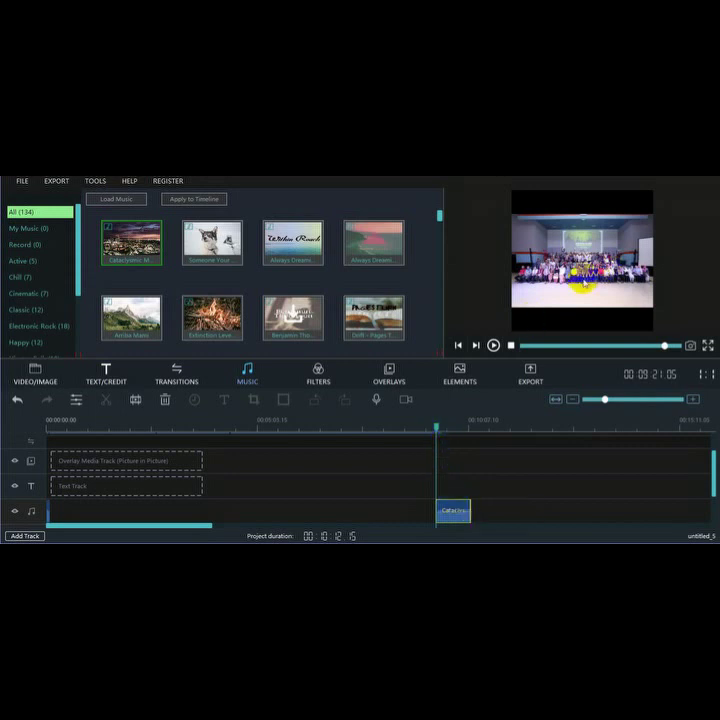
# - Split the Cataclysmic piece at about 9 minutes 29 seconds, near the ending video's end, and delete the longer remaining part
pyautogui.click(441, 435)
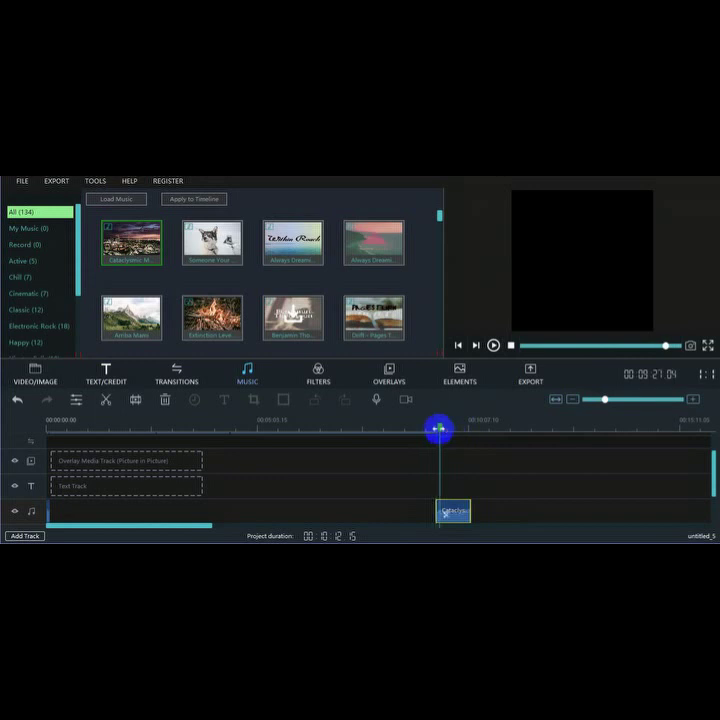
pyautogui.click(438, 514)
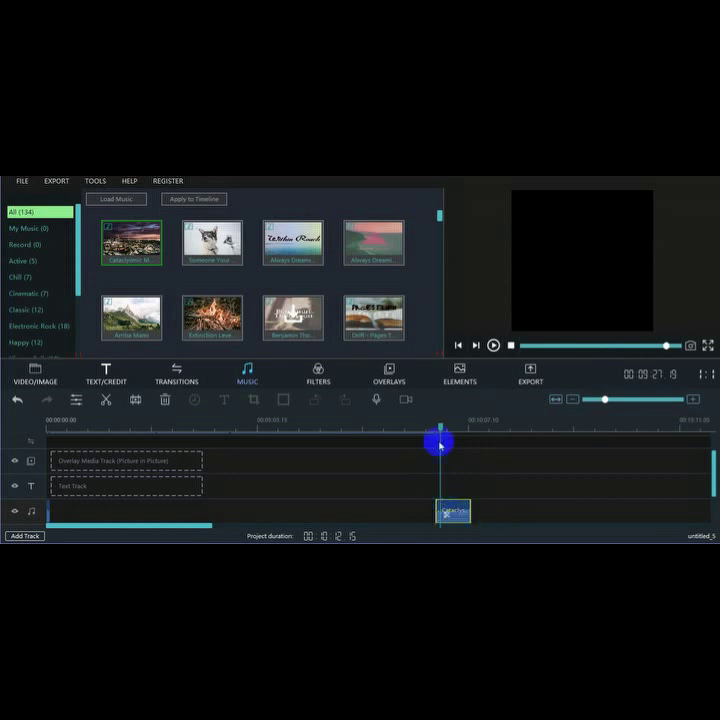
pyautogui.moveTo(439, 426)
pyautogui.mouseDown()
pyautogui.moveTo(448, 426)
pyautogui.moveTo(439, 429)
pyautogui.moveTo(445, 432)
pyautogui.moveTo(437, 424)
pyautogui.moveTo(447, 426)
pyautogui.mouseUp()
pyautogui.moveTo(456, 527)
pyautogui.mouseDown()
pyautogui.moveTo(453, 514)
pyautogui.moveTo(443, 516)
pyautogui.moveTo(453, 518)
pyautogui.mouseUp()
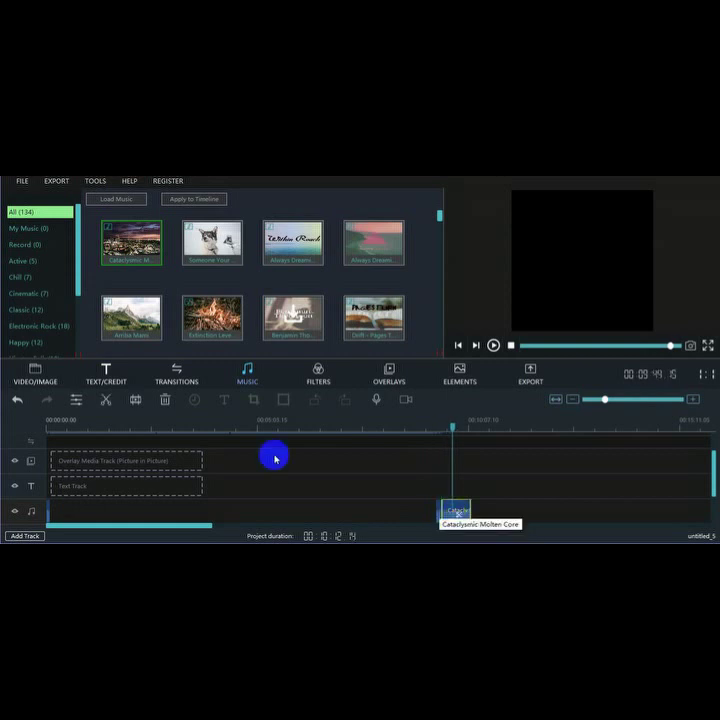
pyautogui.click(165, 400)
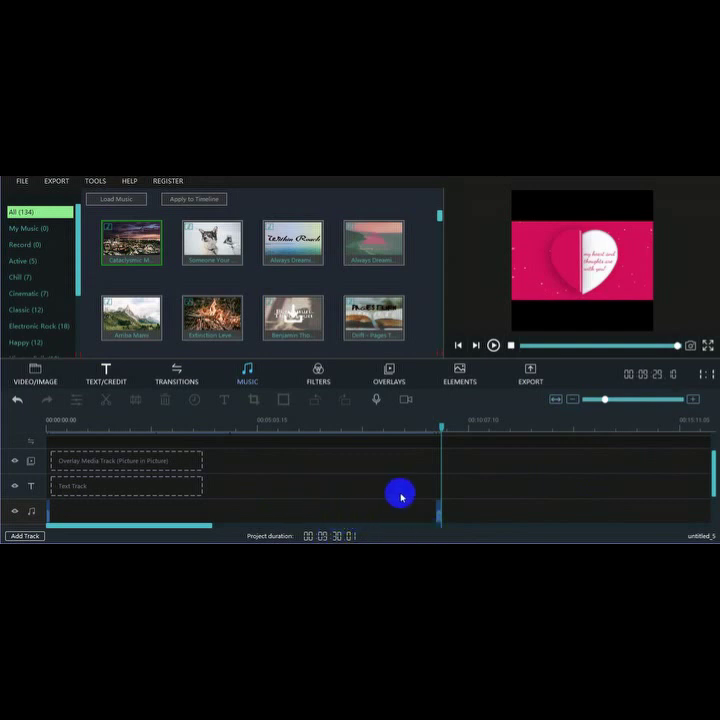
# - Preview the V_20180907_134942.MP4 clip from about 6 minutes 39 seconds to examine it for a suitable split point
pyautogui.moveTo(707, 461); pyautogui.dragTo(713, 440)
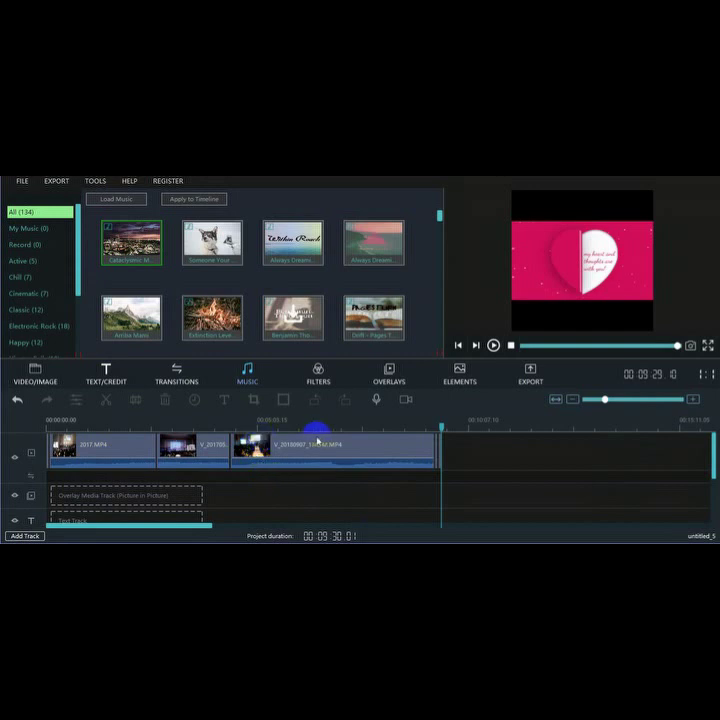
pyautogui.click(320, 432)
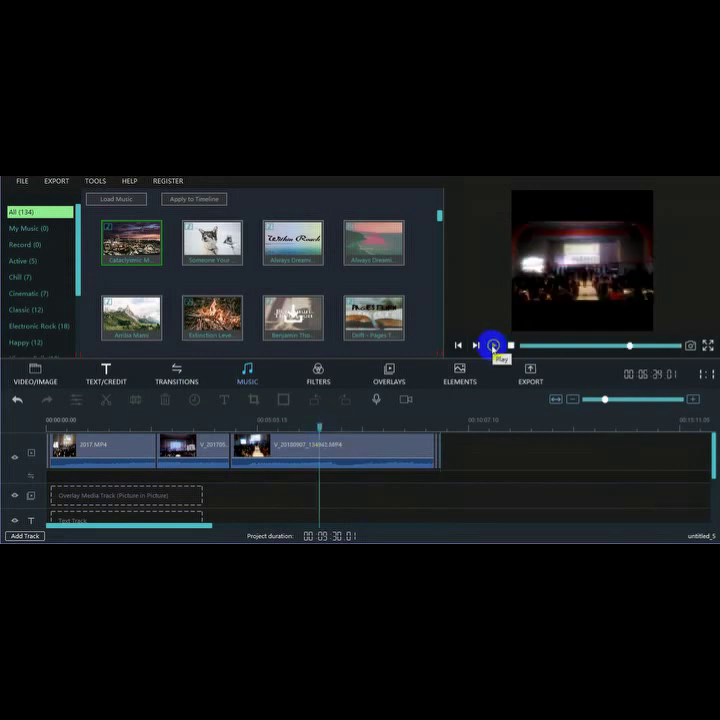
pyautogui.click(493, 347)
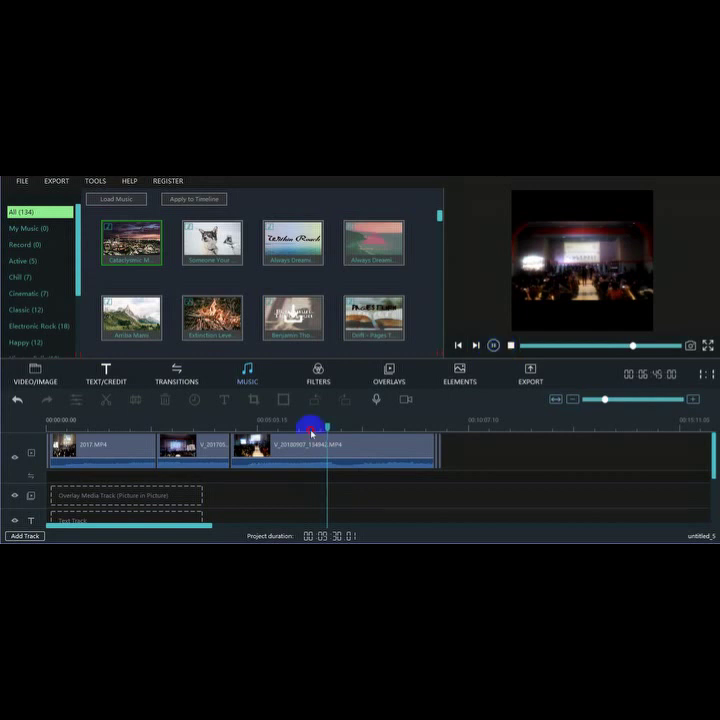
pyautogui.click(328, 428)
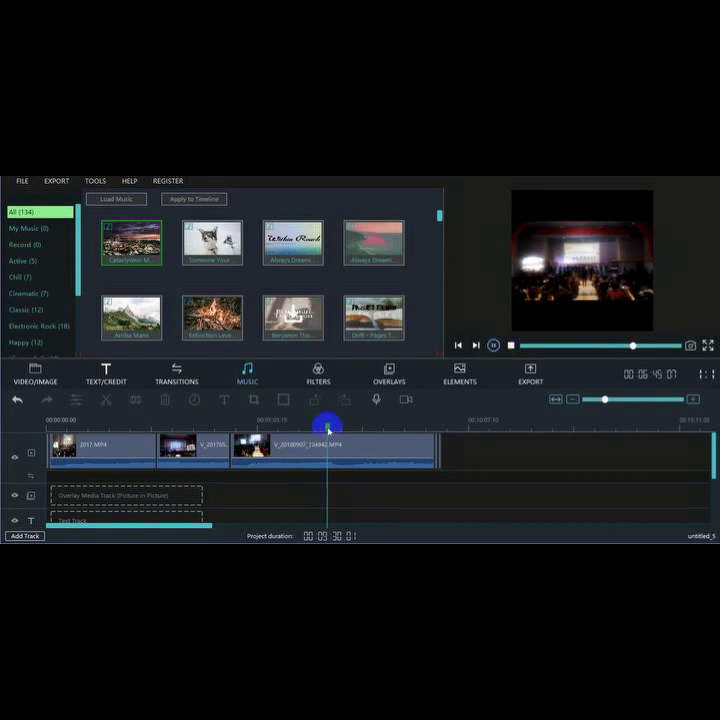
pyautogui.click(510, 346)
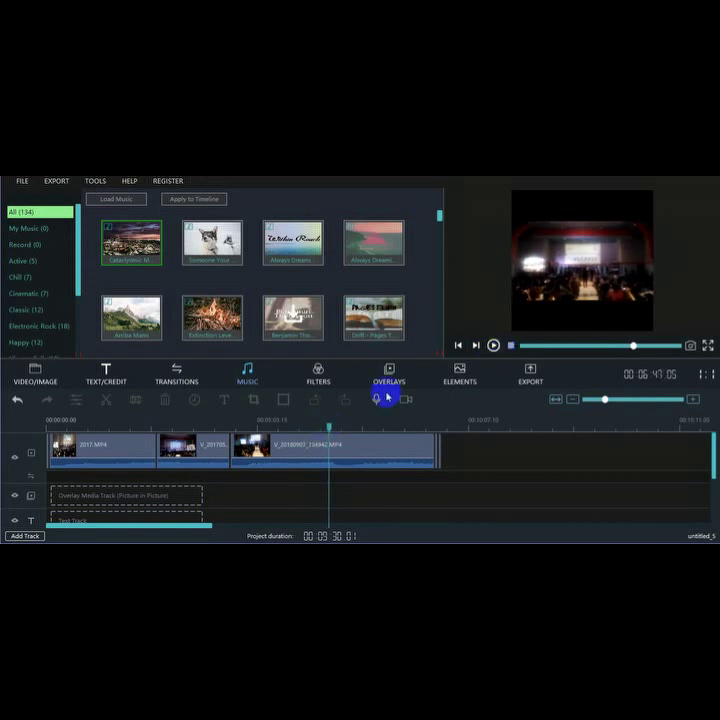
pyautogui.moveTo(329, 428); pyautogui.dragTo(323, 428)
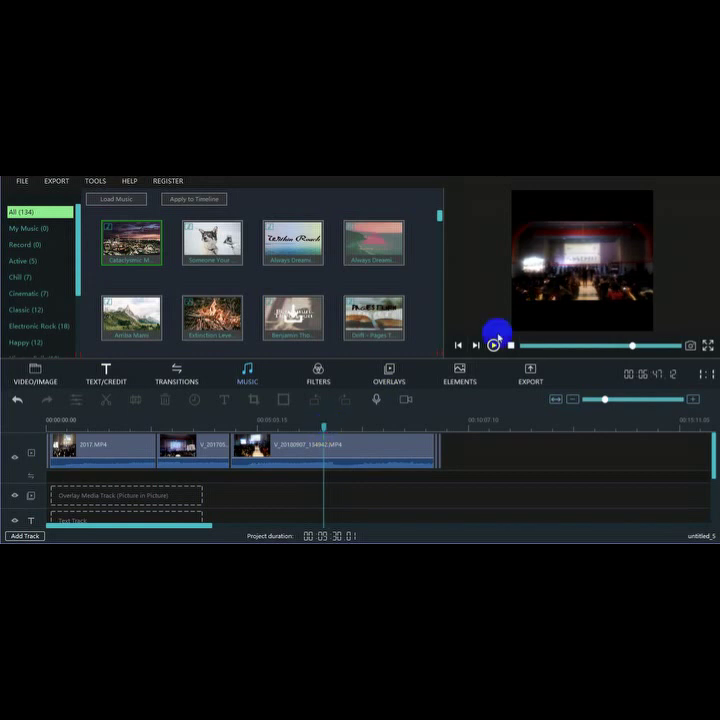
pyautogui.click(492, 347)
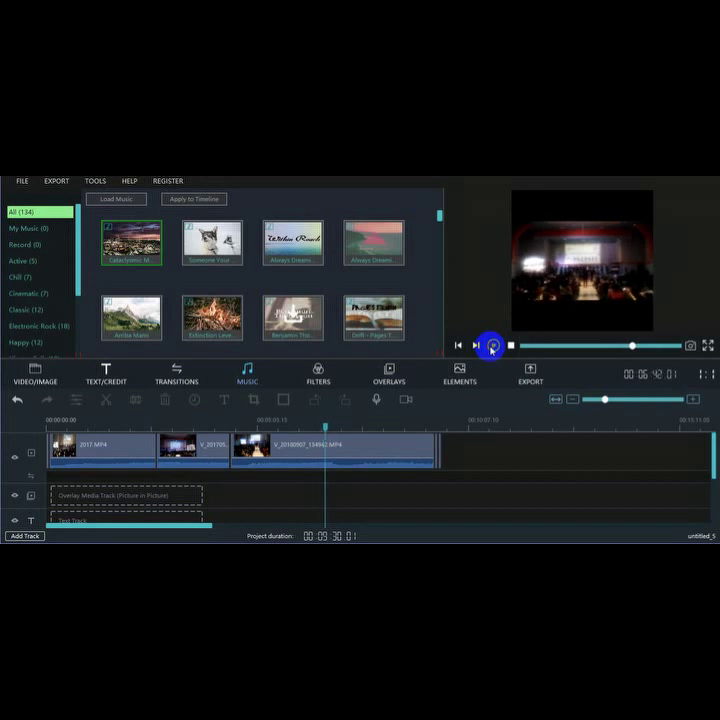
pyautogui.click(492, 346)
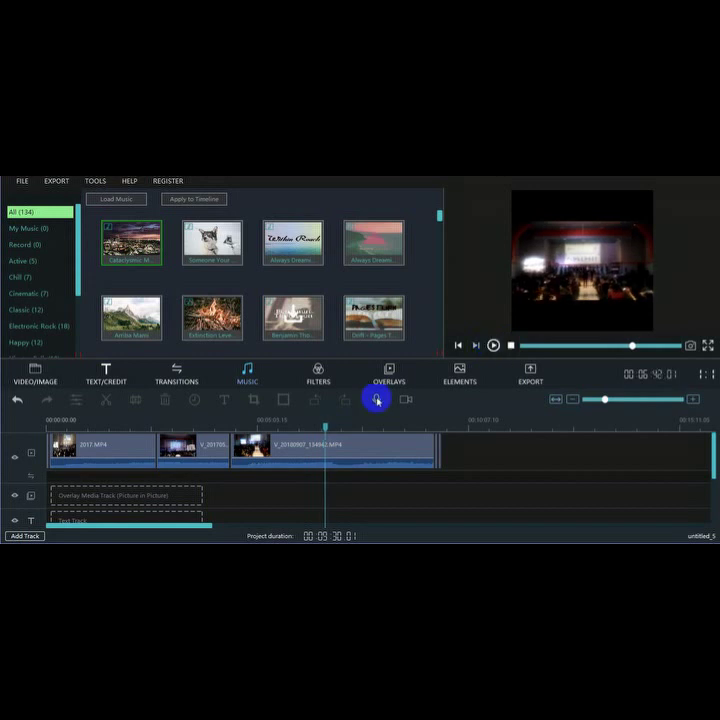
# - Split the V_20180907_134942.MP4 clip at about 6 minutes 40 seconds and move its second part to the start of the video track
pyautogui.click(327, 467)
pyautogui.hotkey('ctrl', 'b')
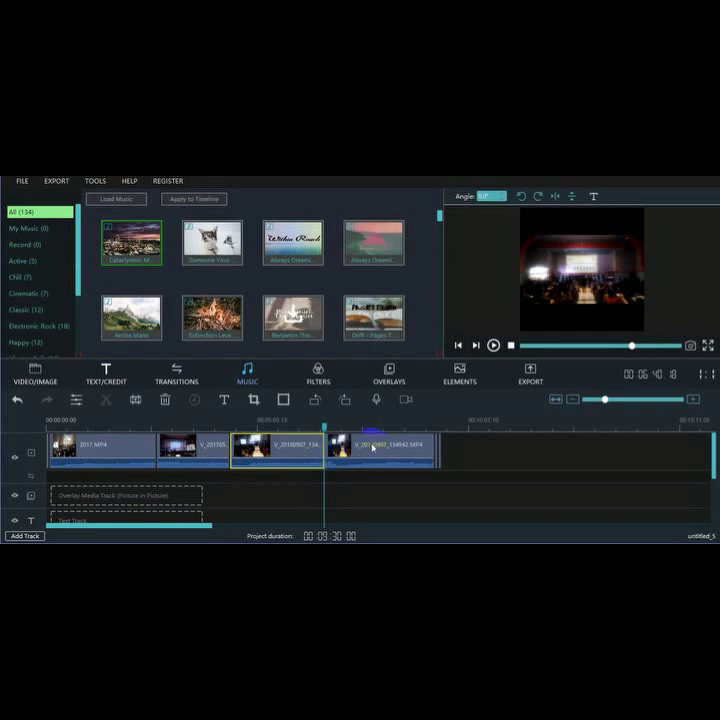
pyautogui.moveTo(372, 447); pyautogui.dragTo(68, 454)
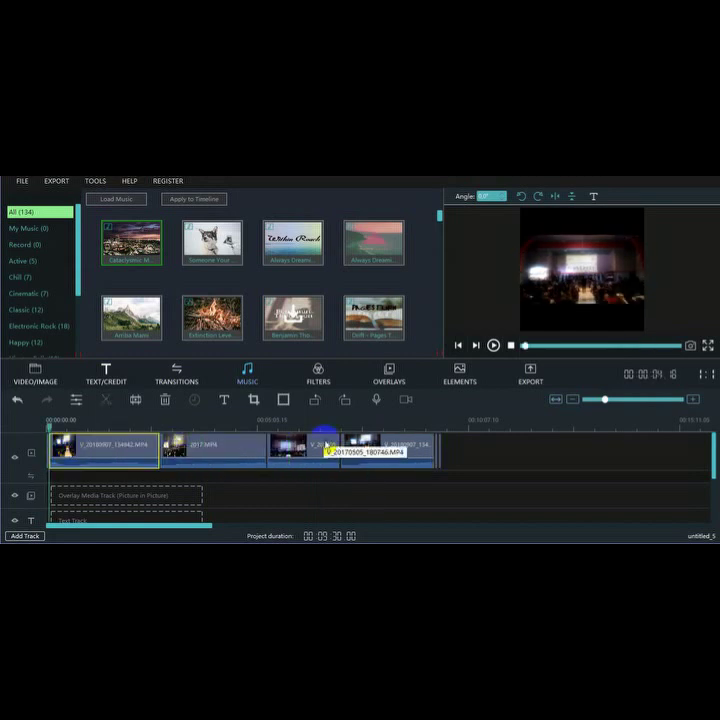
pyautogui.moveTo(325, 447); pyautogui.dragTo(292, 455)
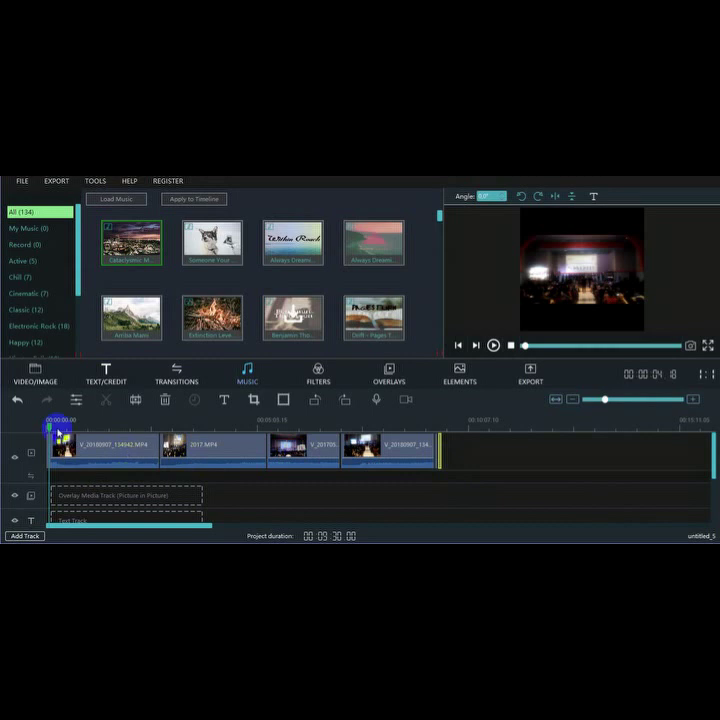
# - Preview the ending video from about 9 minutes 24 seconds to find the point where its heart is shown
pyautogui.moveTo(49, 426); pyautogui.dragTo(170, 427)
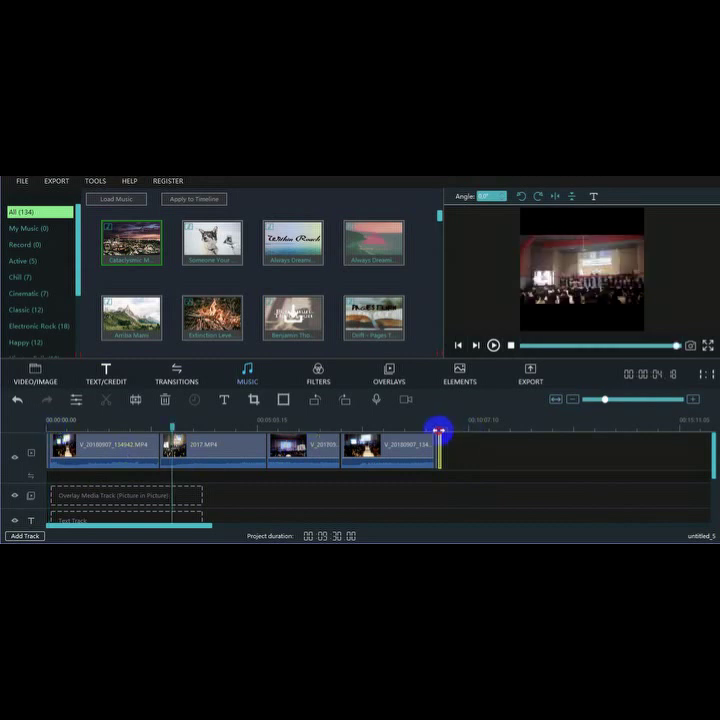
pyautogui.click(438, 429)
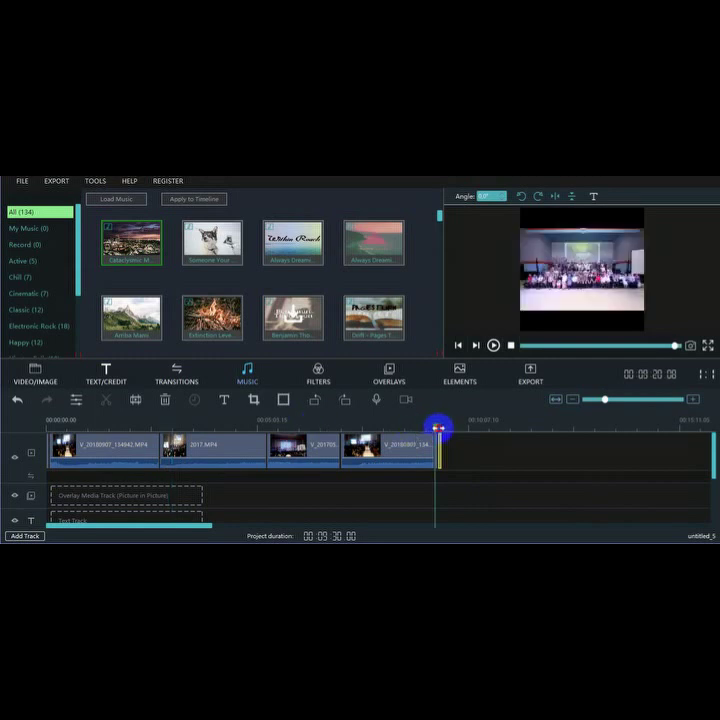
pyautogui.click(442, 431)
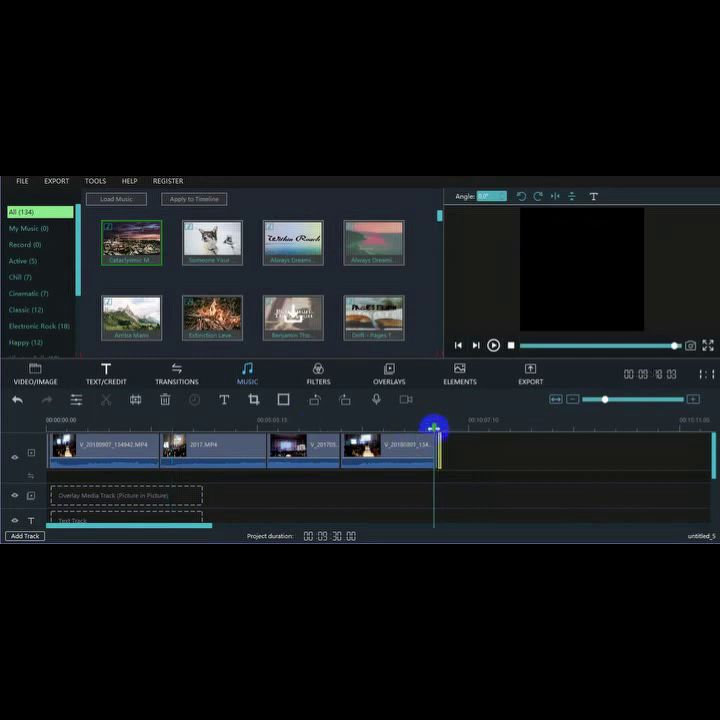
pyautogui.moveTo(433, 428); pyautogui.dragTo(438, 428)
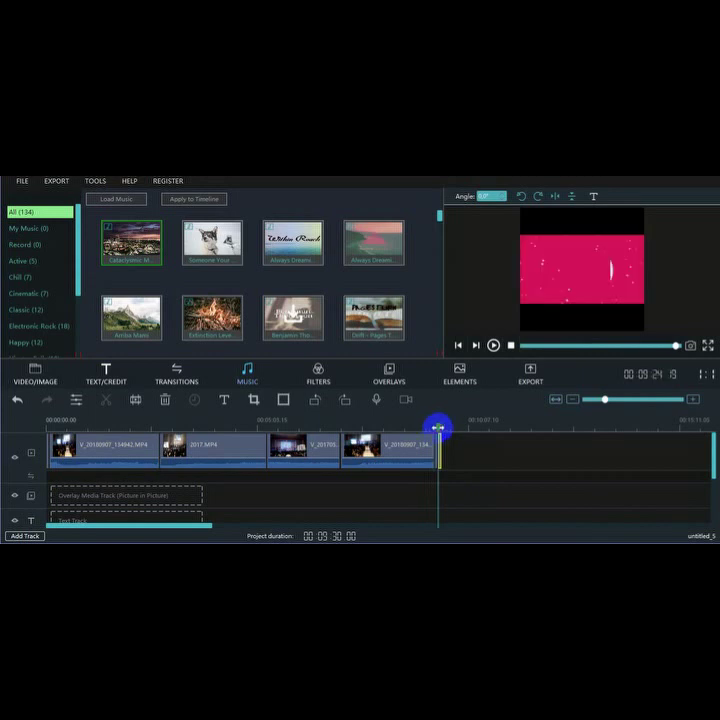
pyautogui.click(597, 249)
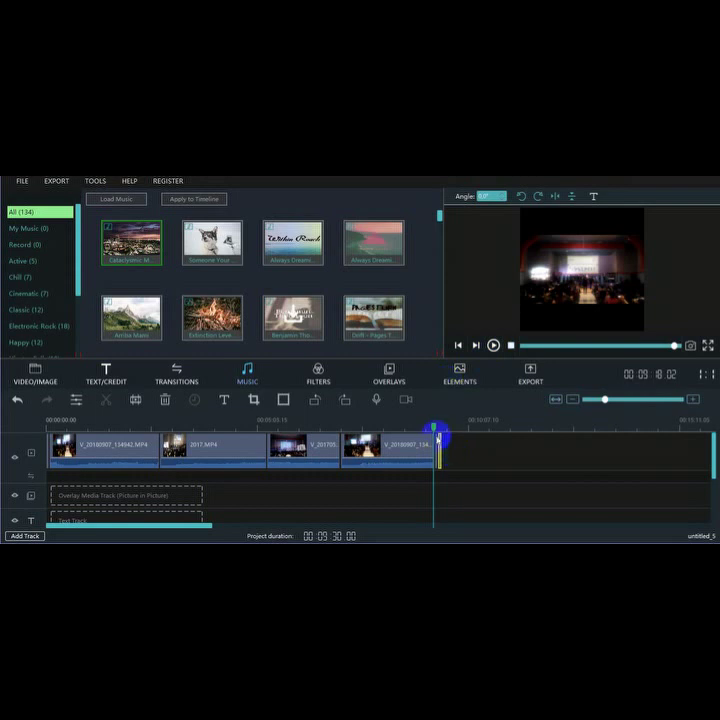
pyautogui.moveTo(433, 428); pyautogui.dragTo(442, 430)
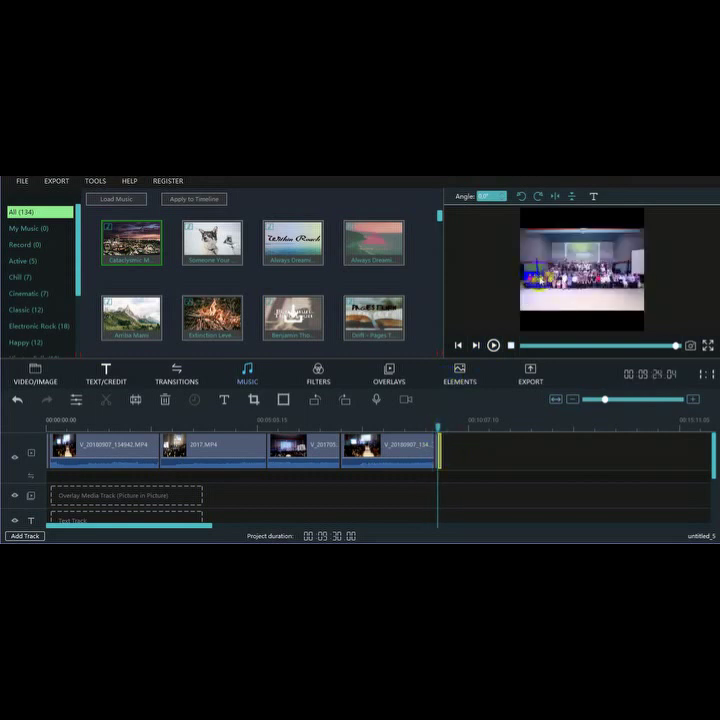
pyautogui.click(513, 343)
pyautogui.click(492, 345)
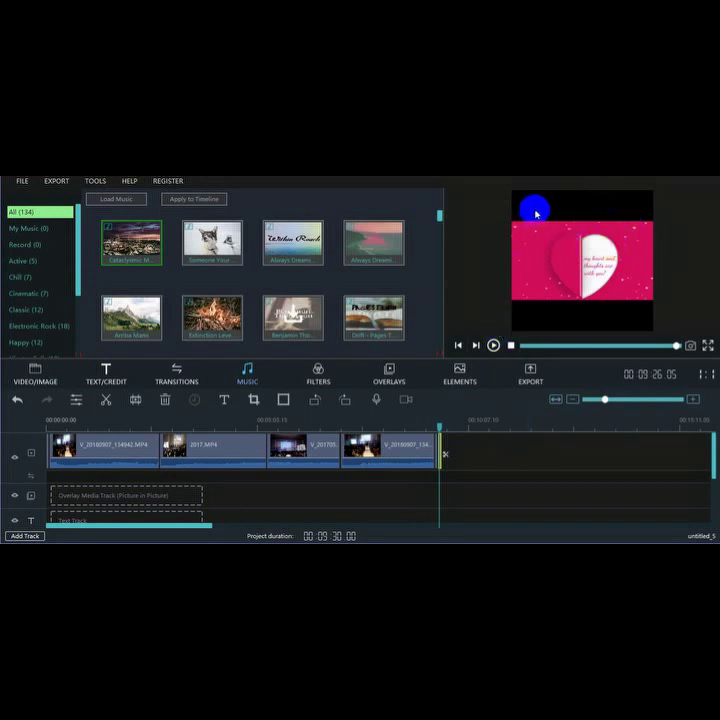
# - Add a simple text at about 9 minutes 25 seconds over the ending video, reading "Share & Subscribe" on three lines
pyautogui.click(106, 375)
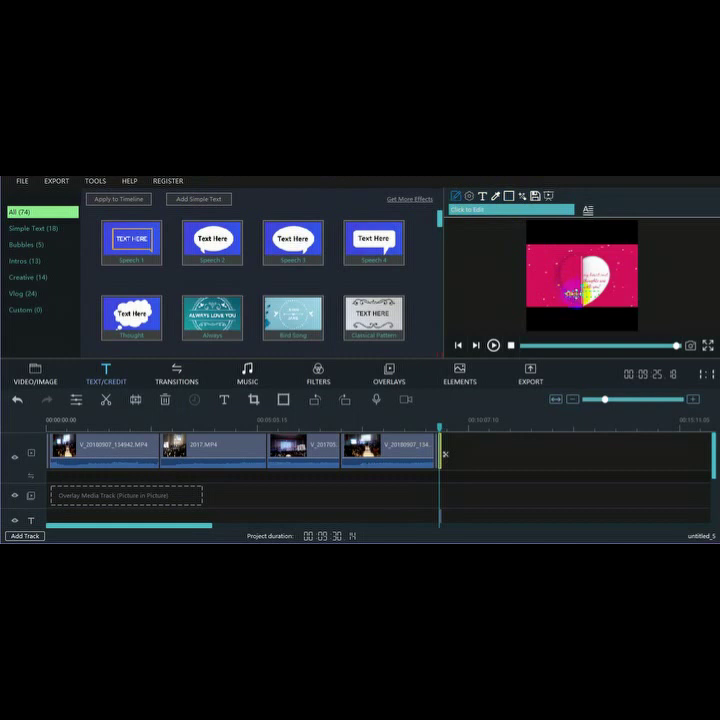
pyautogui.doubleClick(597, 268)
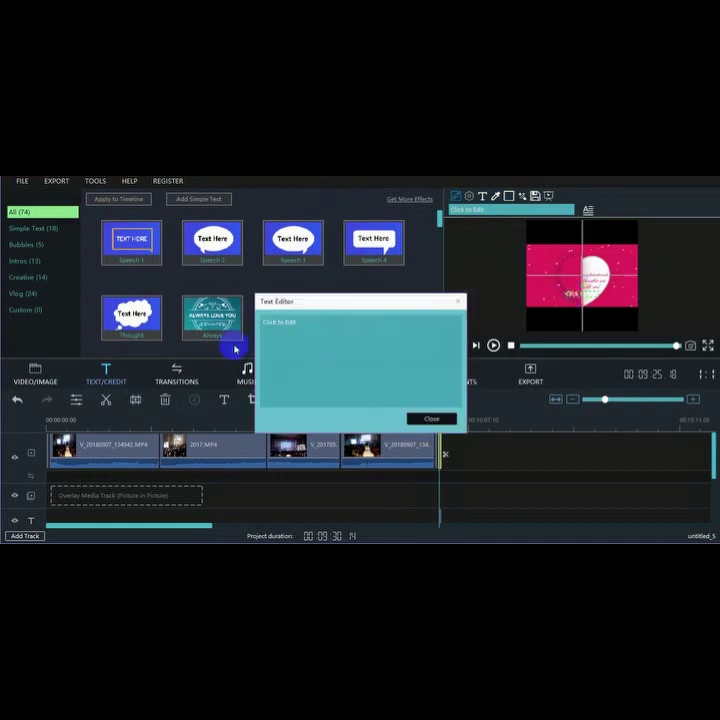
pyautogui.click(258, 325)
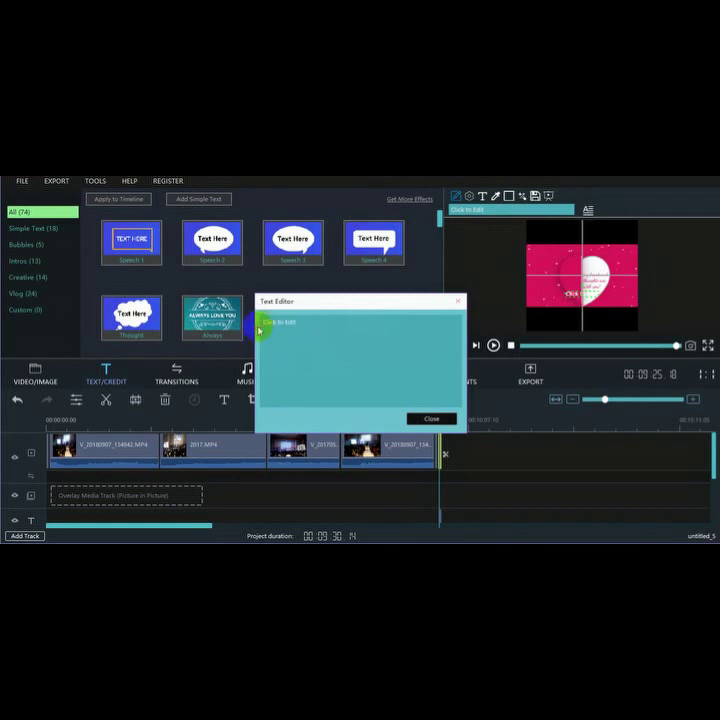
pyautogui.moveTo(299, 324); pyautogui.dragTo(264, 327)
pyautogui.write('Blank')
pyautogui.press('Return')
pyautogui.write('it')
pyautogui.press('Return')
pyautogui.write('Lolim')
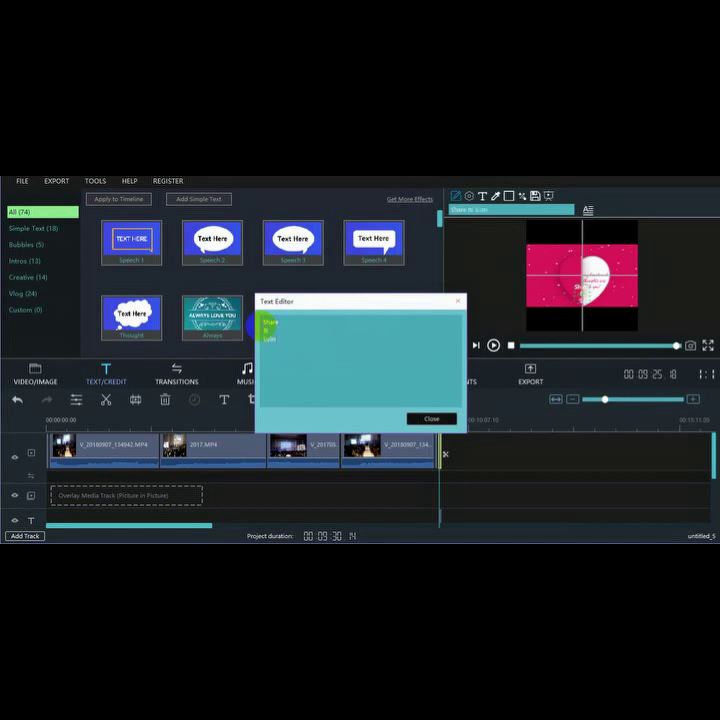
pyautogui.write('ribe')
pyautogui.click(424, 416)
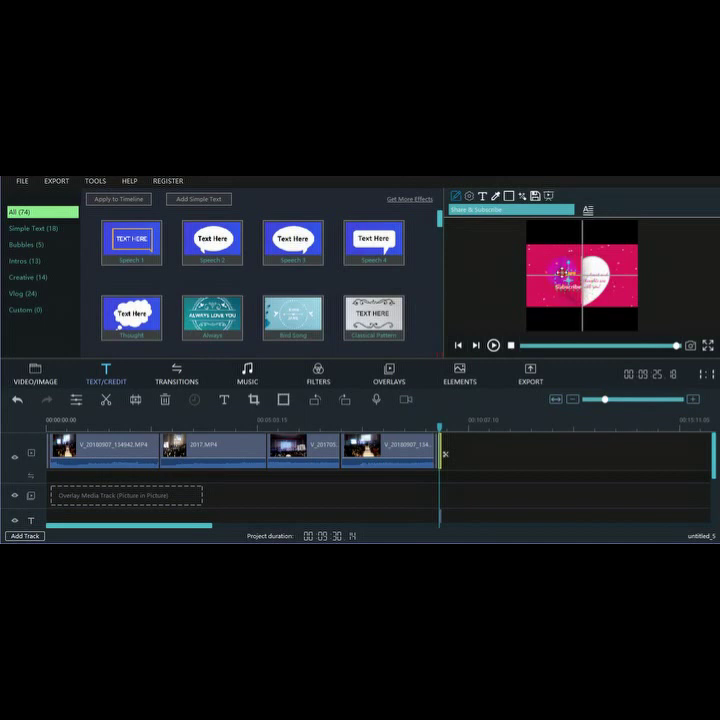
# - Try font sizes 70 and 60, set the text to size 50, and move it slightly up on the heart's left half
pyautogui.click(483, 197)
pyautogui.click(586, 210)
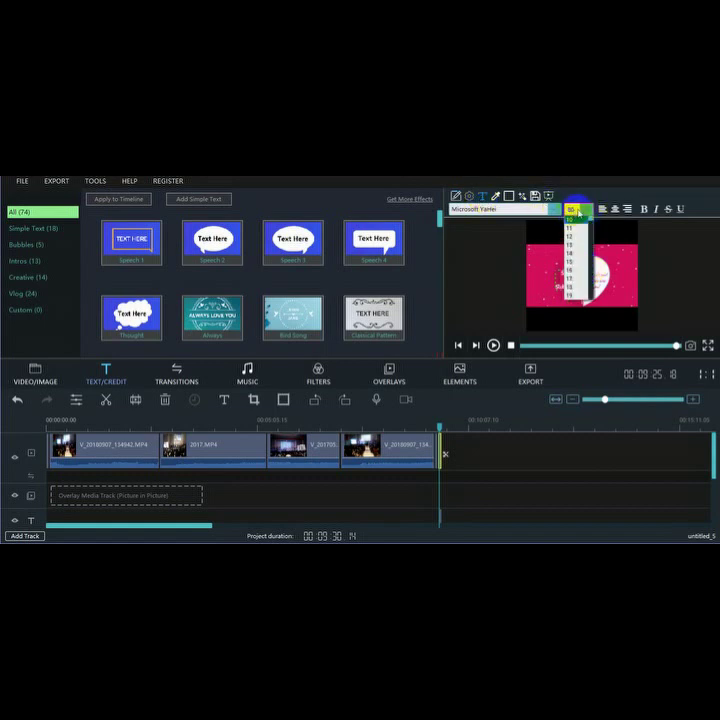
pyautogui.click(574, 209)
pyautogui.press('BackSpace')
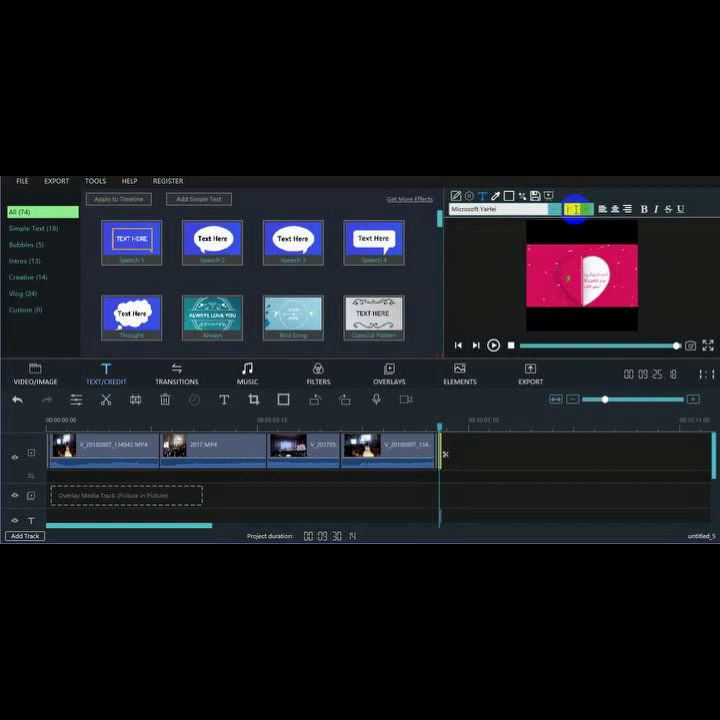
pyautogui.write('70')
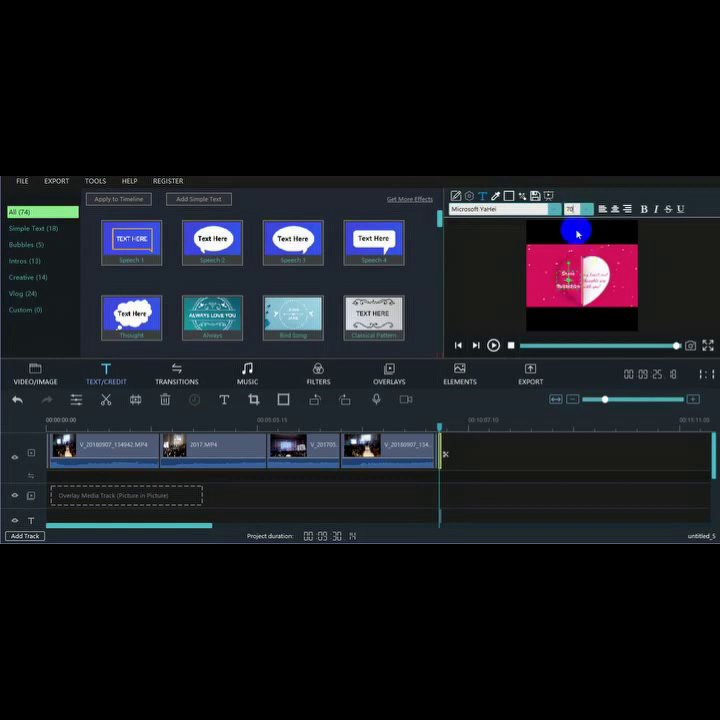
pyautogui.press('BackSpace')
pyautogui.press('BackSpace')
pyautogui.write('60')
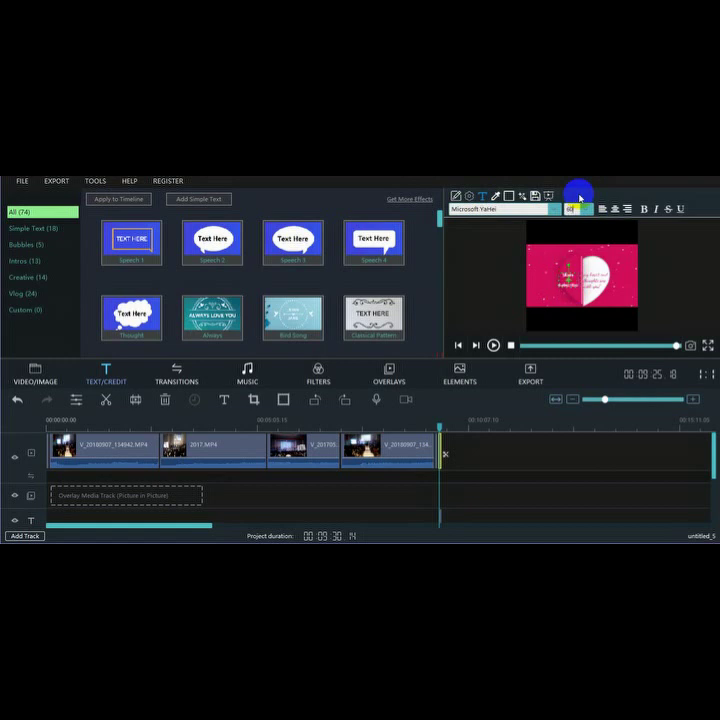
pyautogui.press('BackSpace')
pyautogui.press('BackSpace')
pyautogui.write('50')
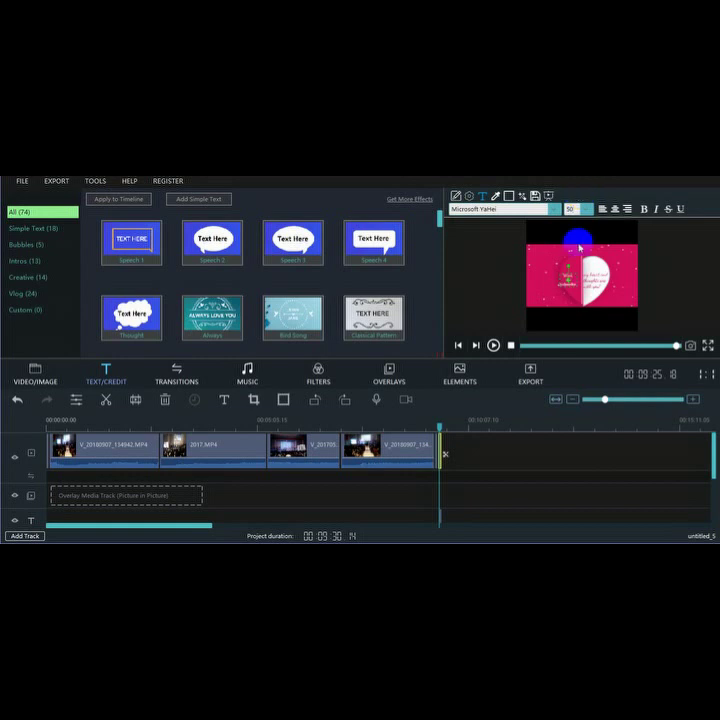
pyautogui.moveTo(570, 276)
pyautogui.mouseDown()
pyautogui.moveTo(576, 273)
pyautogui.moveTo(570, 270)
pyautogui.mouseUp()
pyautogui.click(535, 235)
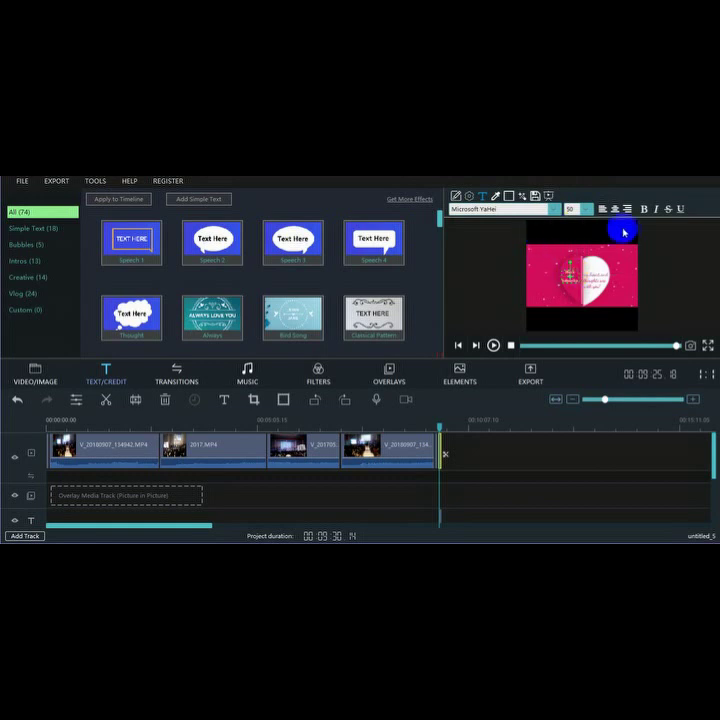
# - Set the colour of the "Share & Subscribe" text to black (#000000)
pyautogui.click(495, 196)
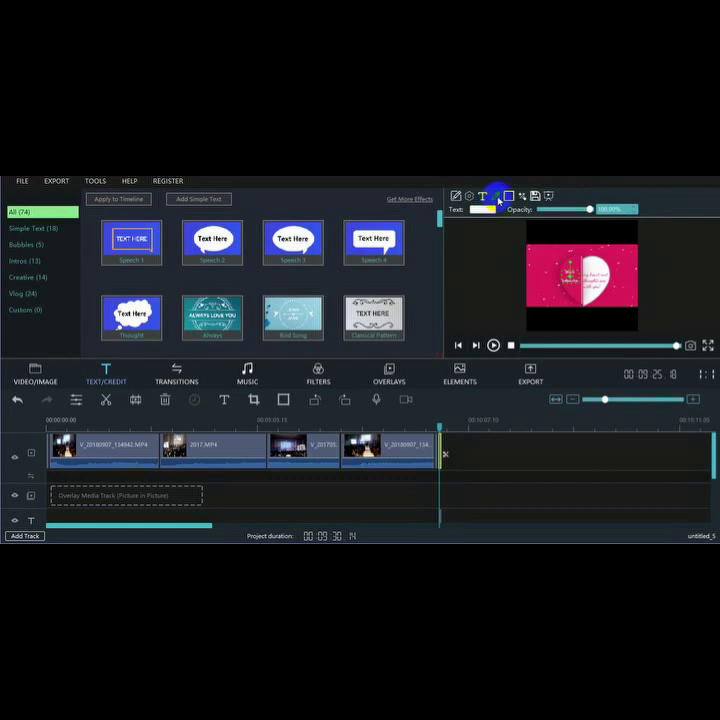
pyautogui.click(489, 211)
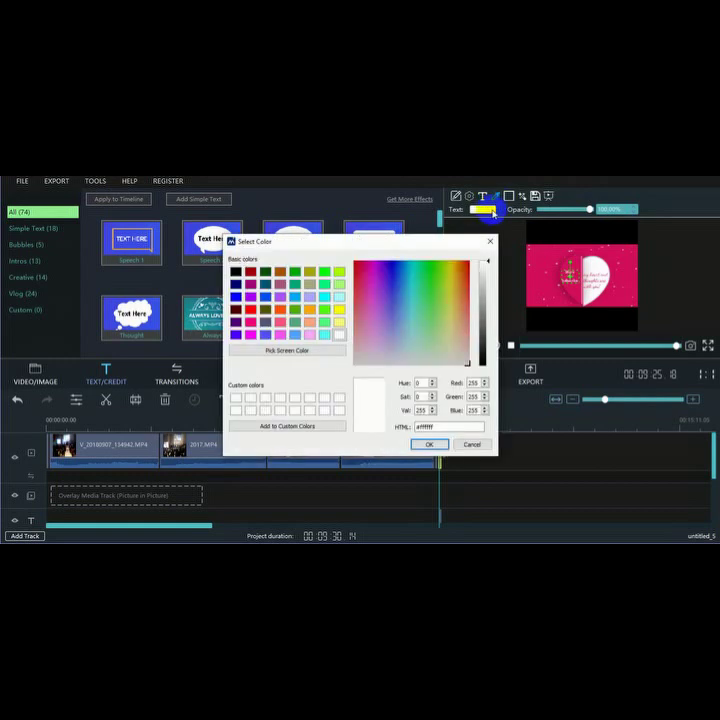
pyautogui.click(476, 211)
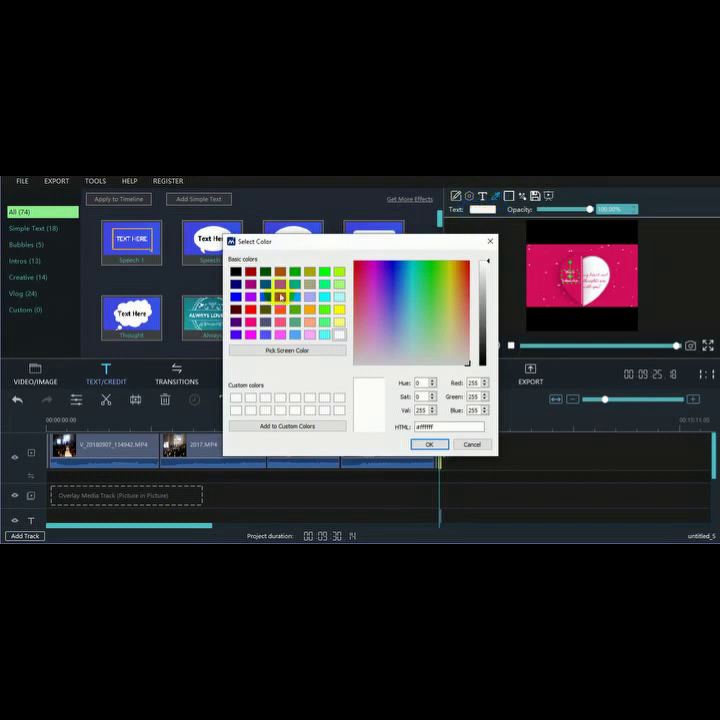
pyautogui.click(237, 271)
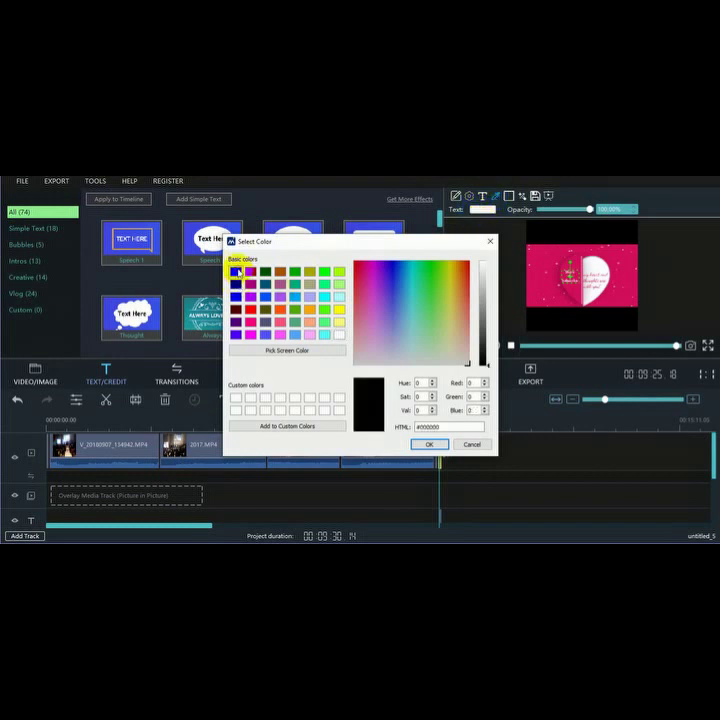
pyautogui.click(429, 444)
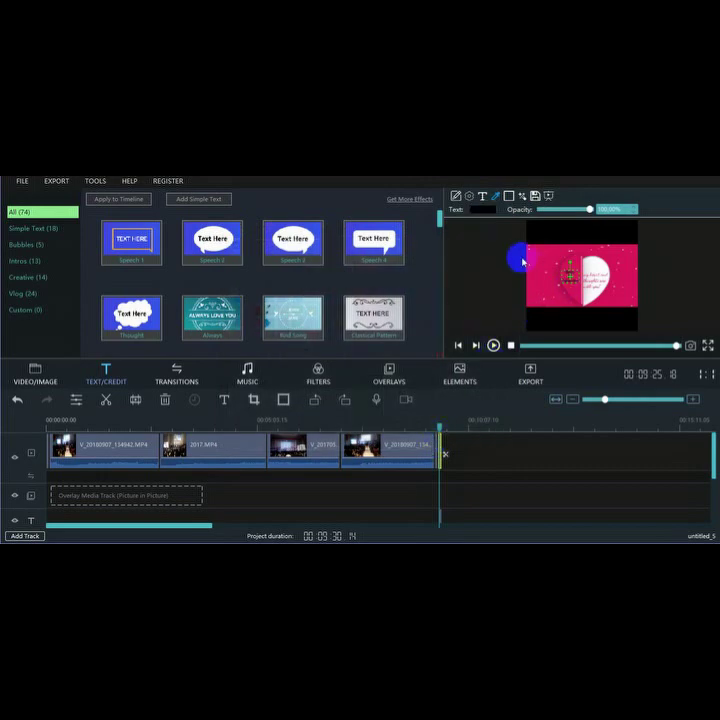
# - Recolour the "Share & Subscribe" text blue with red 0, green 85 and blue 255
pyautogui.click(482, 208)
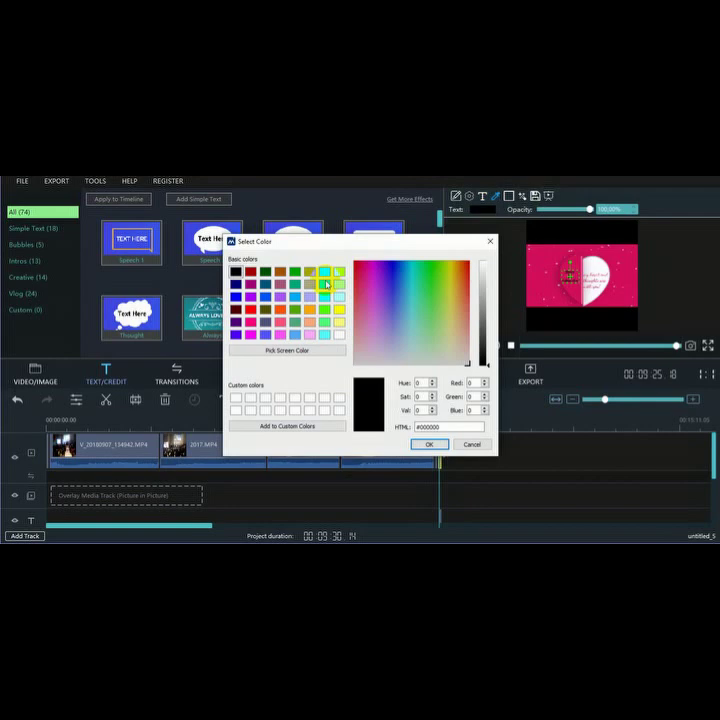
pyautogui.click(266, 297)
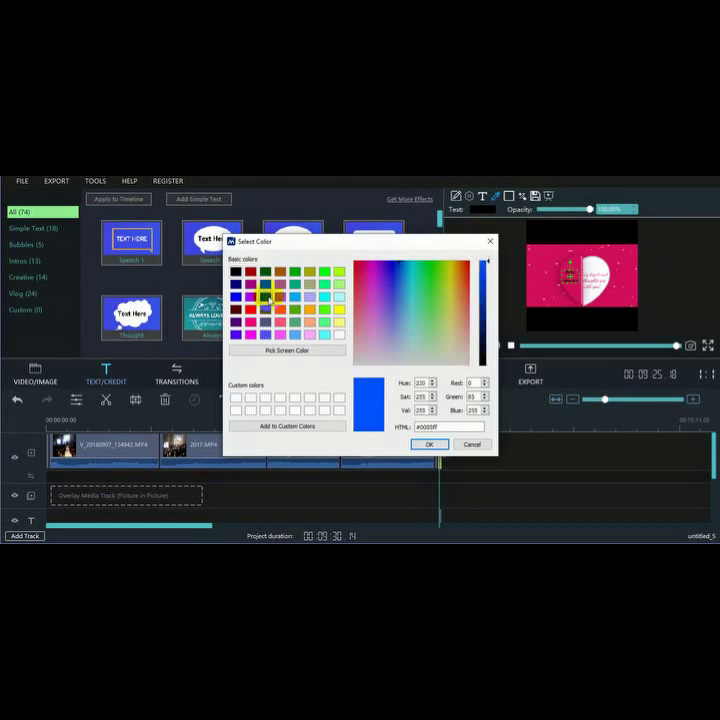
pyautogui.click(432, 445)
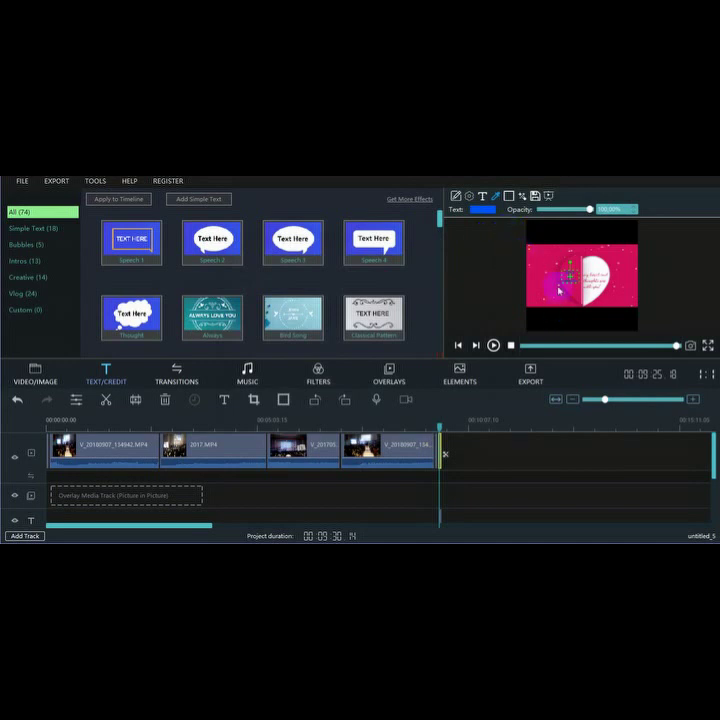
# - Set the font size of the "Share & Subscribe" text to 60
pyautogui.click(482, 196)
pyautogui.click(587, 210)
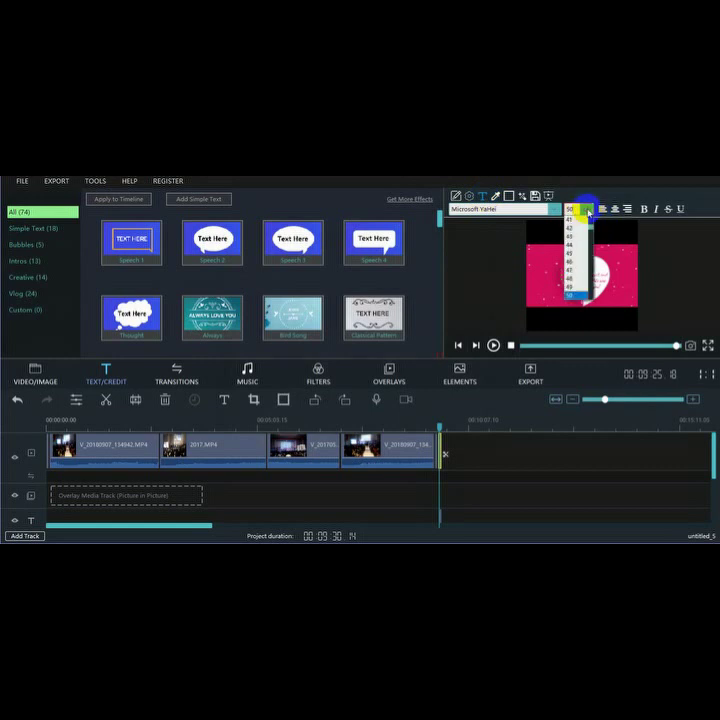
pyautogui.click(572, 209)
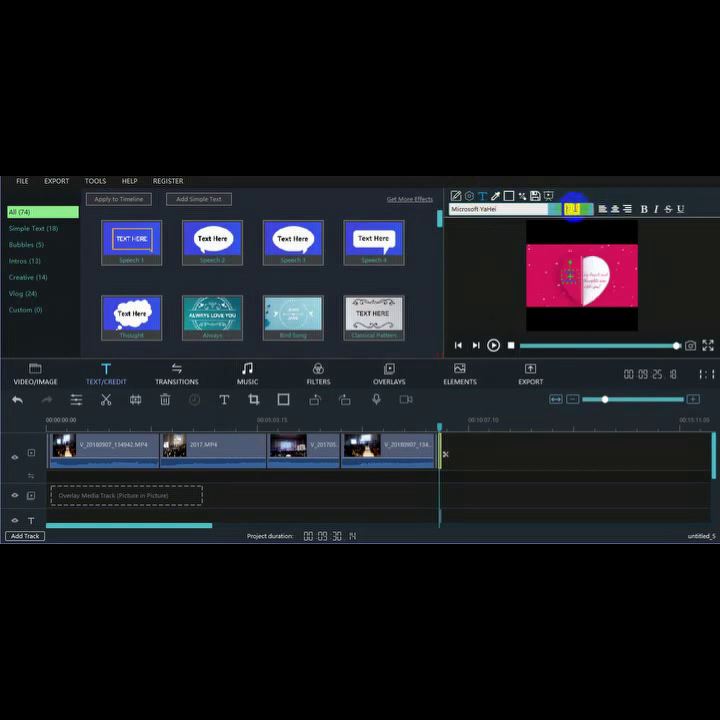
pyautogui.write('40')
pyautogui.click(548, 286)
pyautogui.moveTo(519, 342)
pyautogui.mouseDown()
pyautogui.moveTo(527, 333)
pyautogui.moveTo(474, 333)
pyautogui.moveTo(514, 334)
pyautogui.moveTo(503, 344)
pyautogui.moveTo(508, 348)
pyautogui.mouseUp()
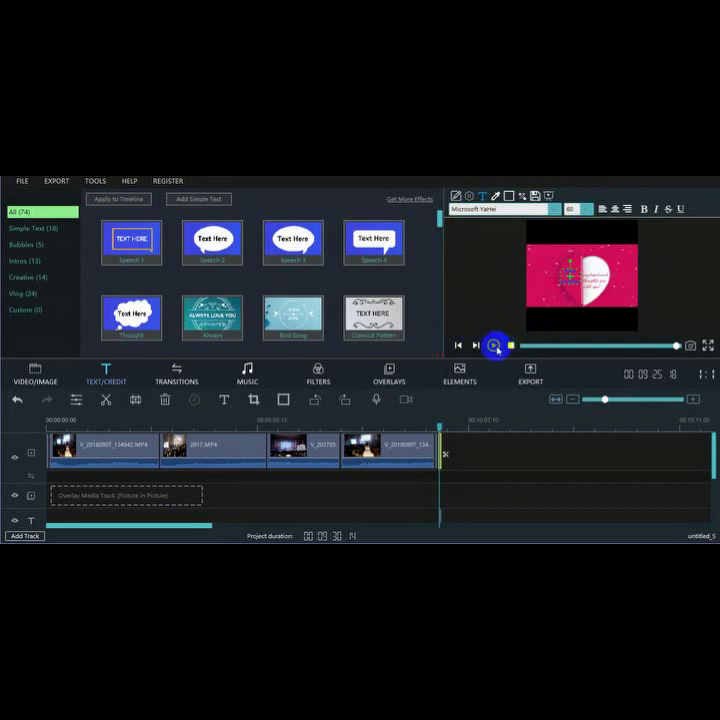
# - Preview the ending video with its text until the project's end, and play the opening part from the beginning
pyautogui.click(494, 346)
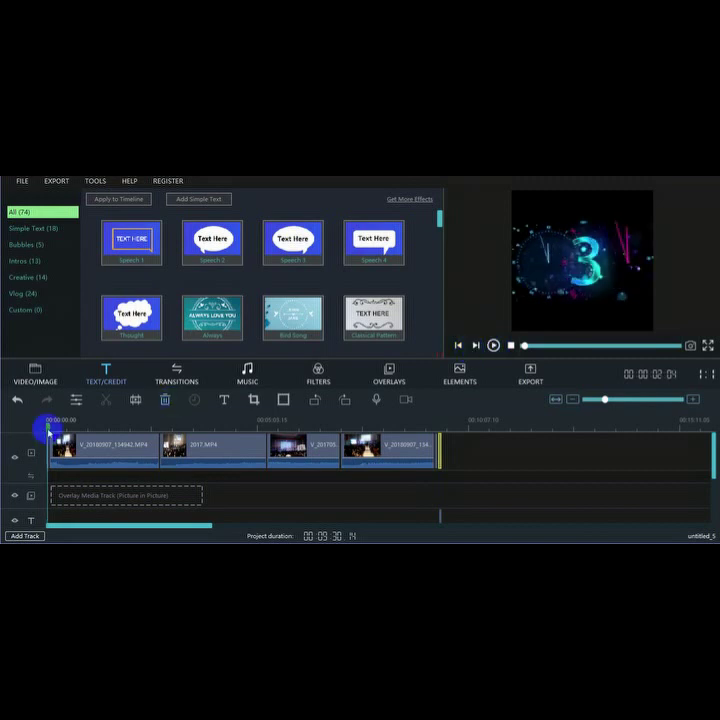
pyautogui.moveTo(48, 427); pyautogui.dragTo(444, 431)
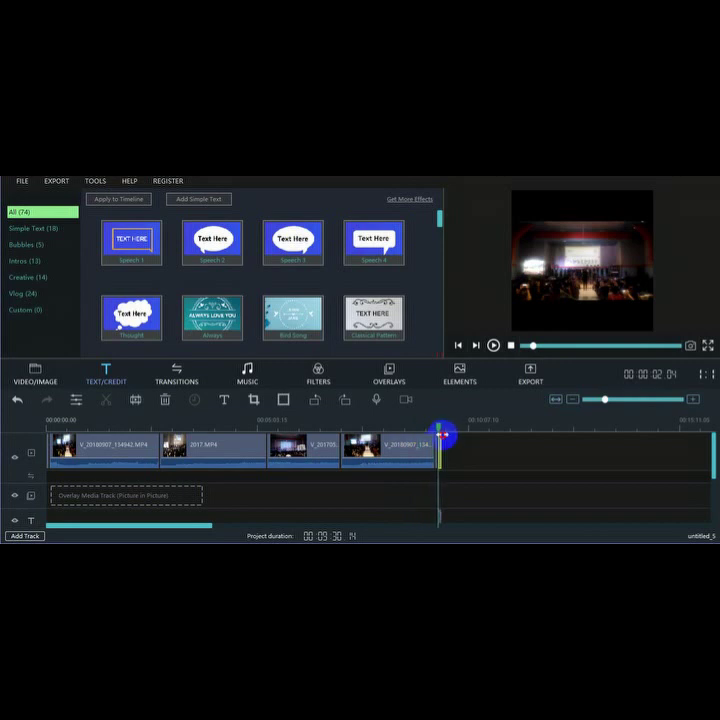
pyautogui.click(492, 347)
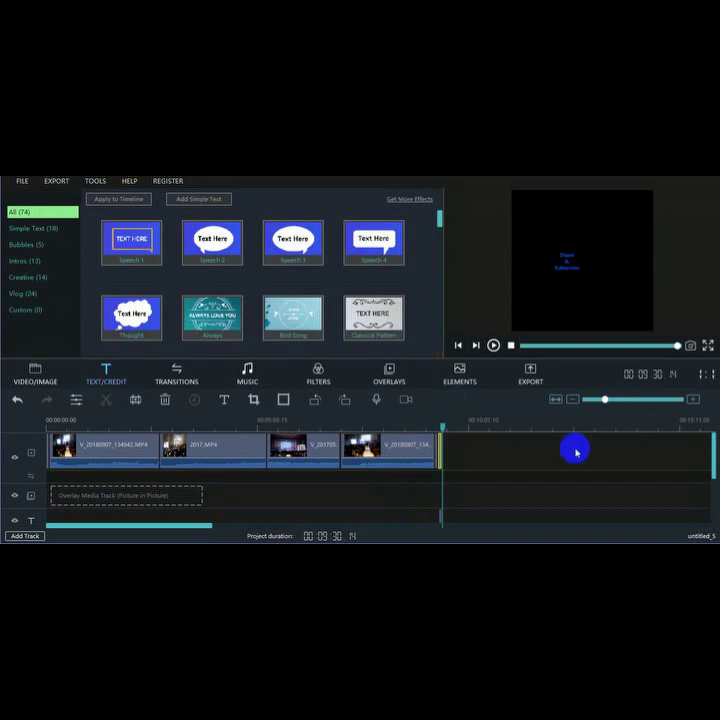
pyautogui.moveTo(442, 427); pyautogui.dragTo(47, 430)
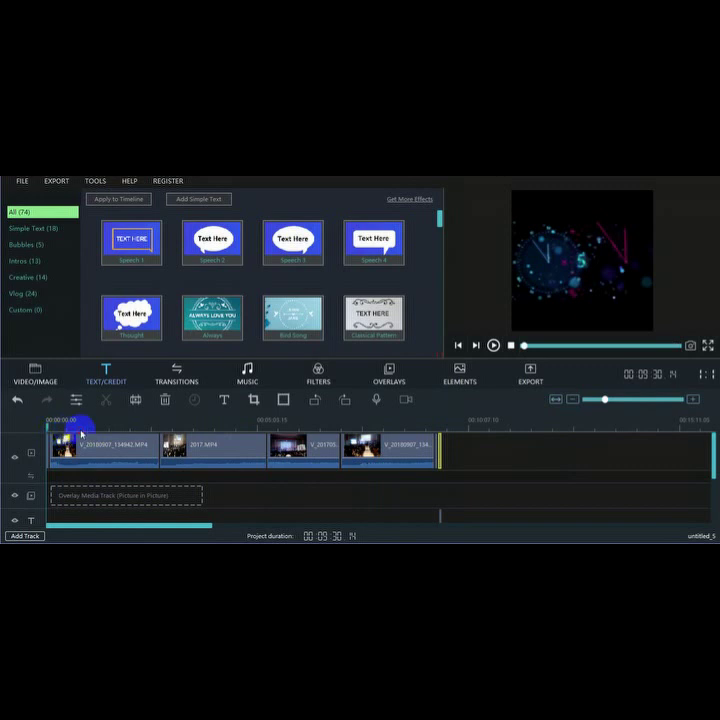
pyautogui.press('space')
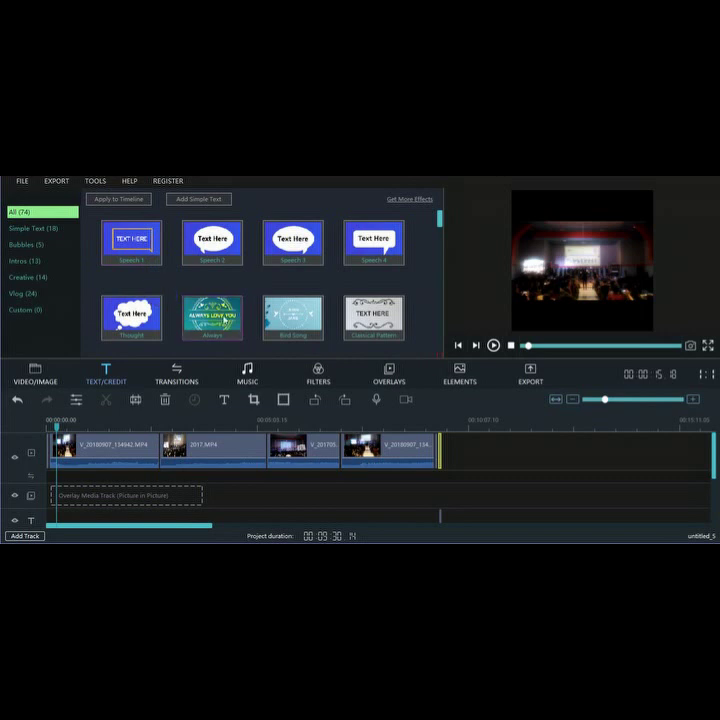
# - Add the Speech 1 text effect at the end of the last event clip and change its text to "welcome to MDP"
pyautogui.moveTo(148, 245)
pyautogui.mouseDown()
pyautogui.moveTo(132, 222)
pyautogui.moveTo(290, 300)
pyautogui.moveTo(380, 400)
pyautogui.moveTo(436, 441)
pyautogui.mouseUp()
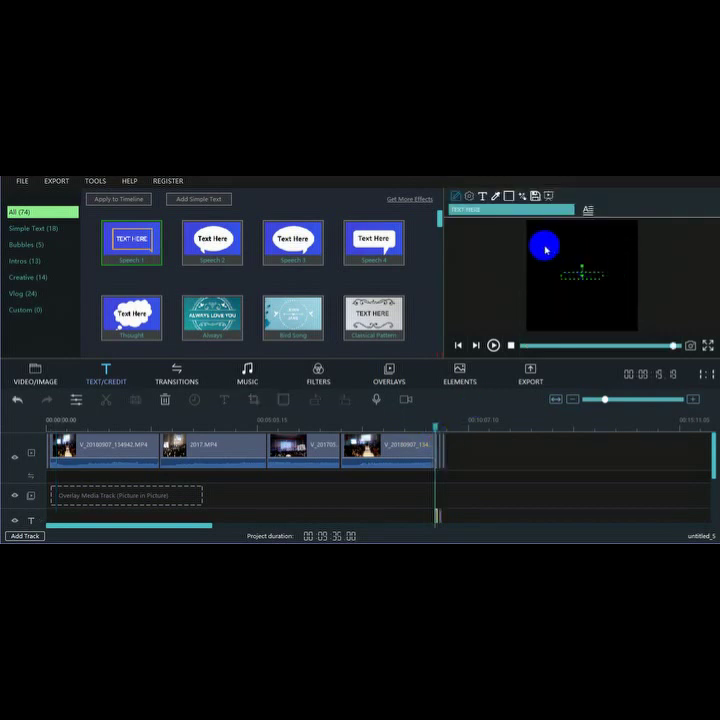
pyautogui.doubleClick(567, 276)
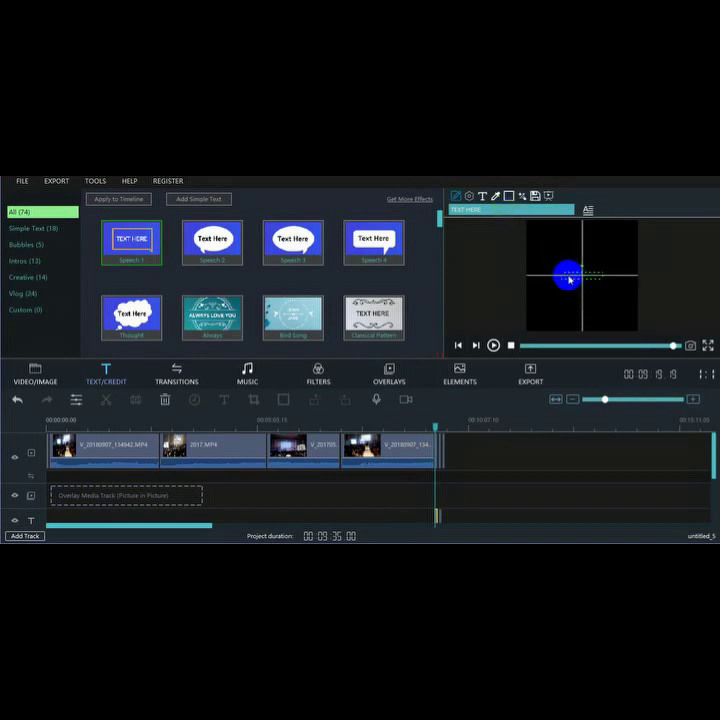
pyautogui.click(298, 323)
pyautogui.moveTo(298, 323); pyautogui.dragTo(252, 324)
pyautogui.write('wel')
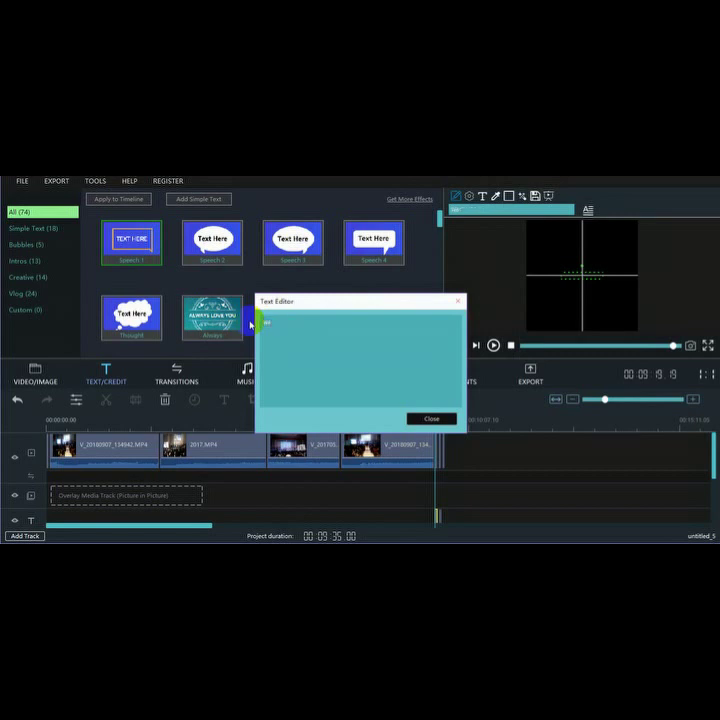
pyautogui.write('come to MOP')
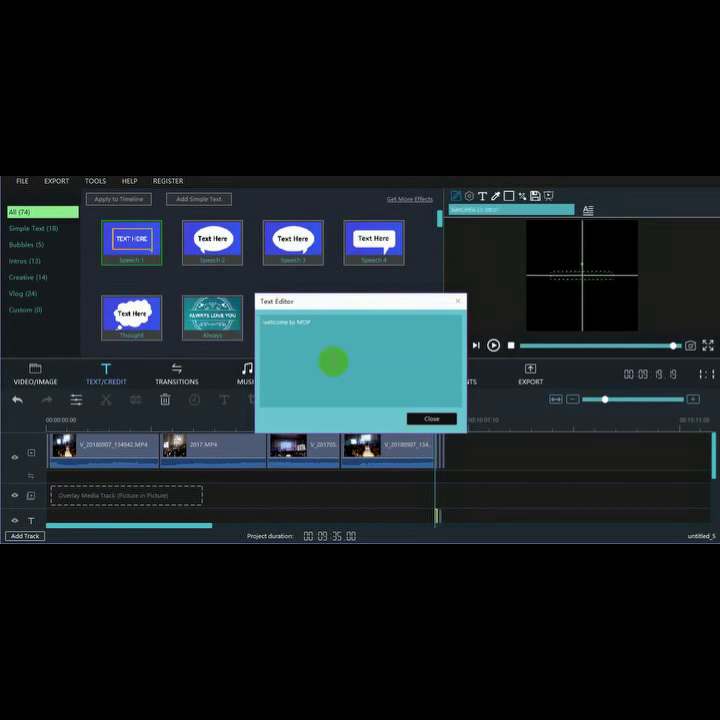
pyautogui.click(431, 419)
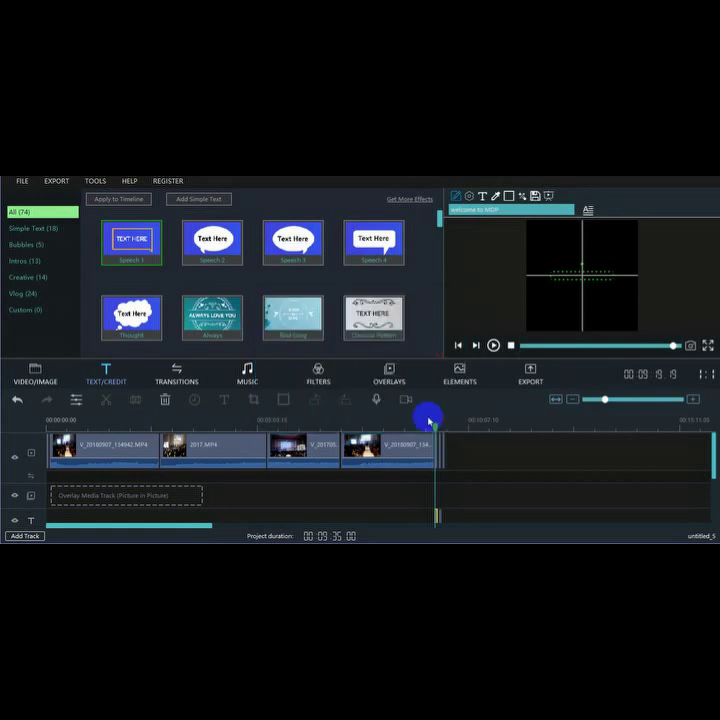
# - Recolour the "welcome to MDP" text light cyan (#aaffff)
pyautogui.click(495, 196)
pyautogui.click(486, 209)
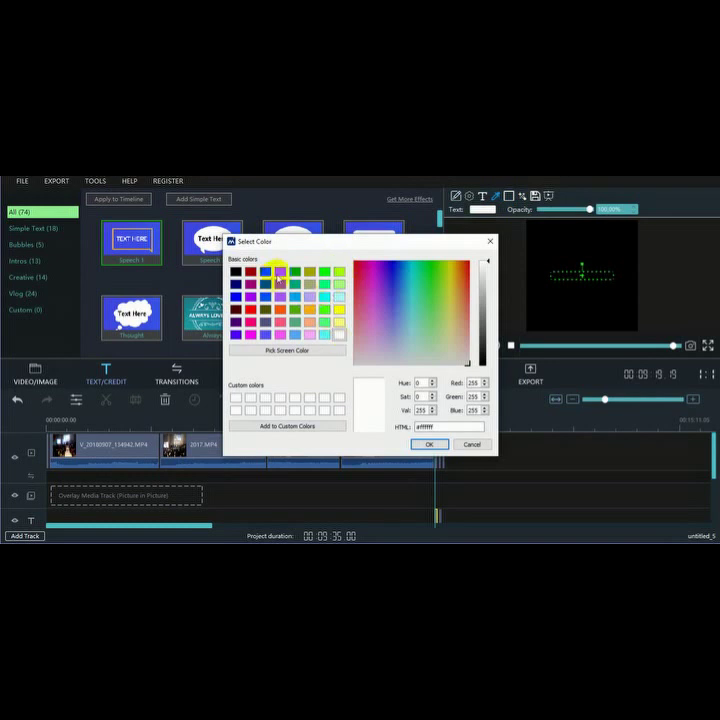
pyautogui.click(339, 298)
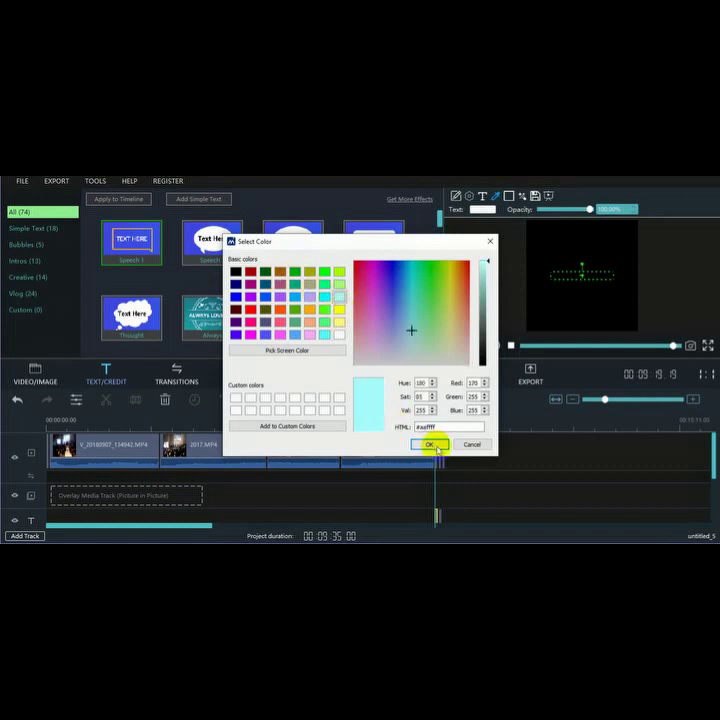
pyautogui.click(430, 444)
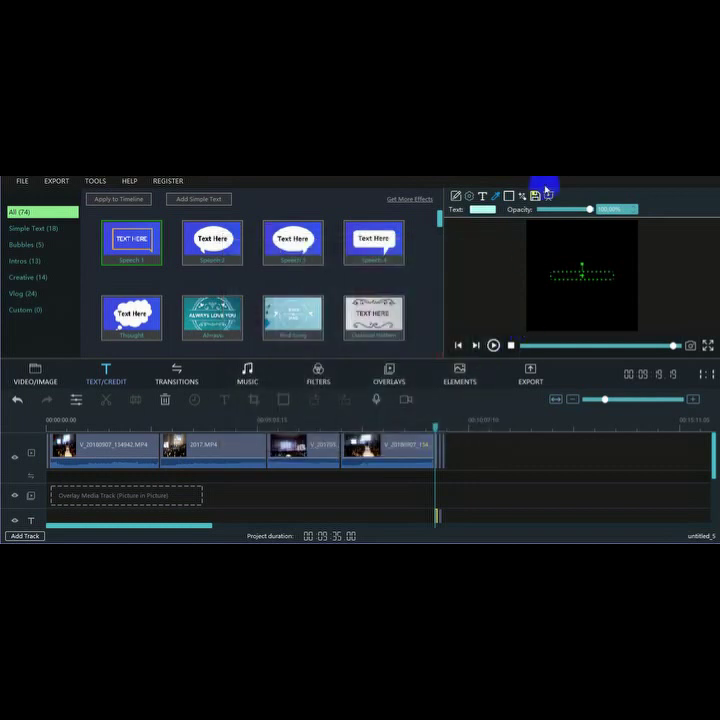
# - Lower the opacity of the "welcome to MDP" text to 61% and set its colour to white (#ffffff)
pyautogui.click(590, 210)
pyautogui.moveTo(590, 211); pyautogui.dragTo(572, 215)
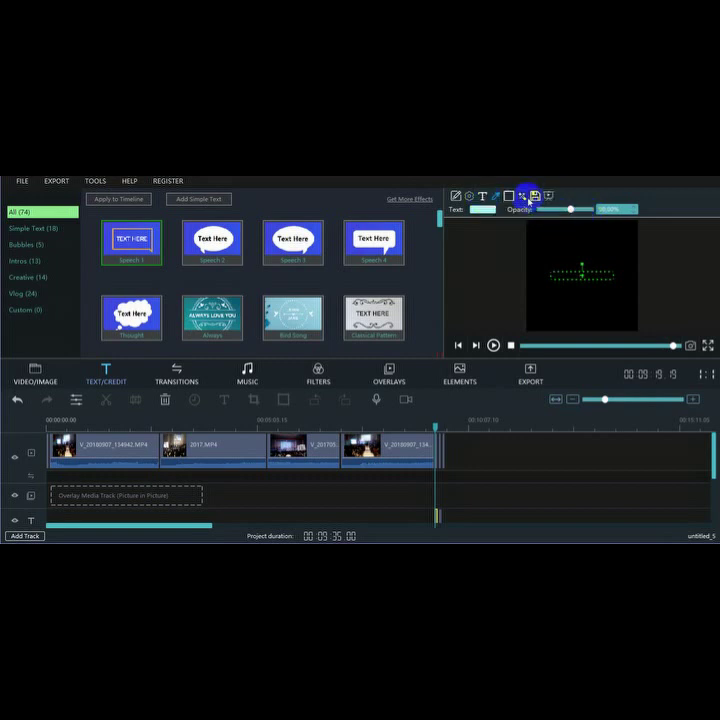
pyautogui.click(493, 211)
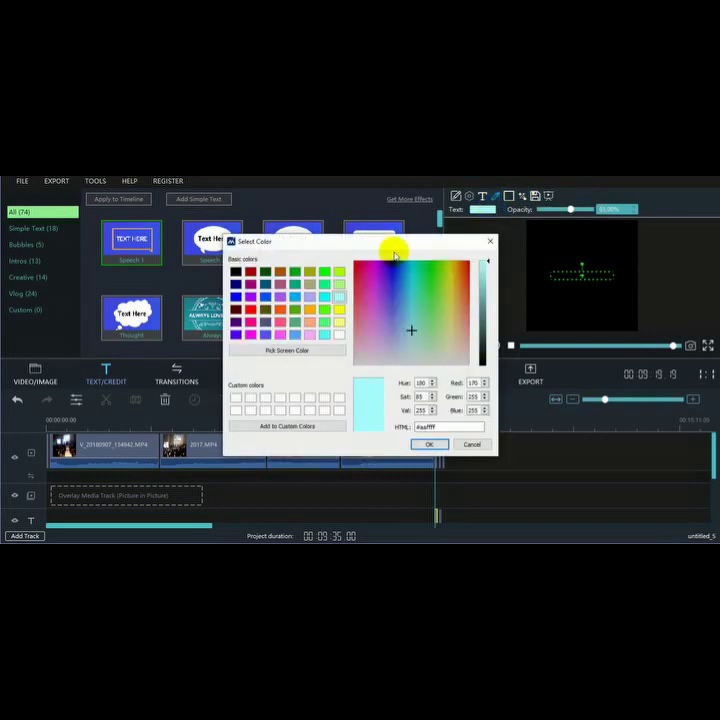
pyautogui.click(340, 335)
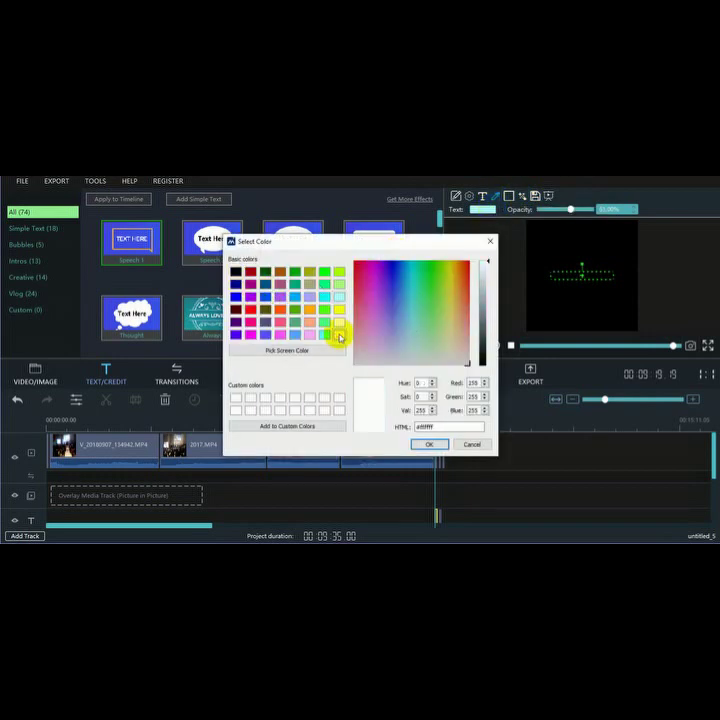
pyautogui.click(430, 446)
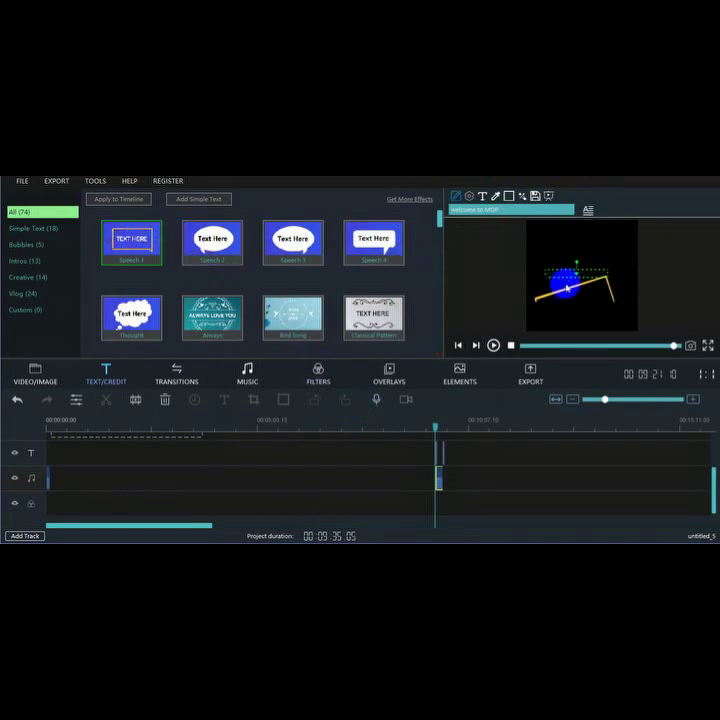
# - Review the wording and colour of the "welcome to MDP" text without changing them
pyautogui.doubleClick(510, 210)
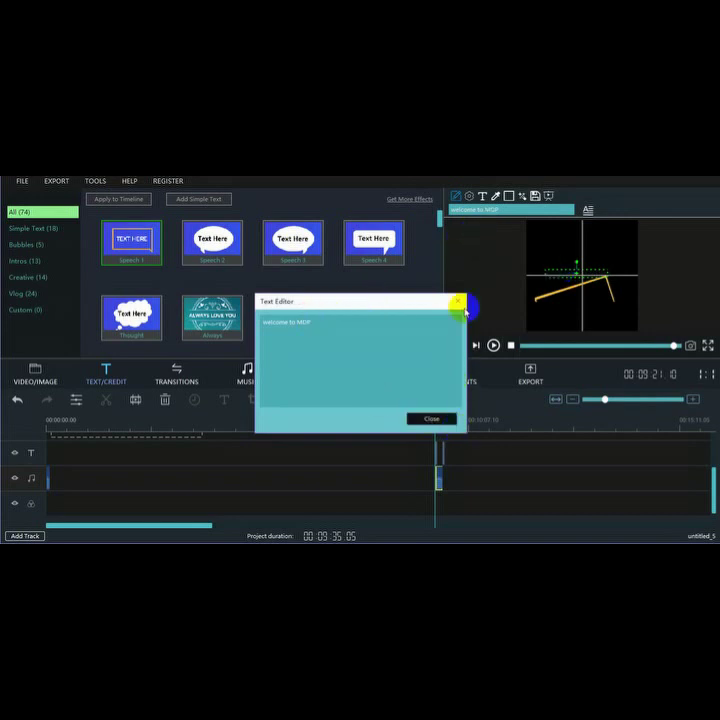
pyautogui.click(432, 419)
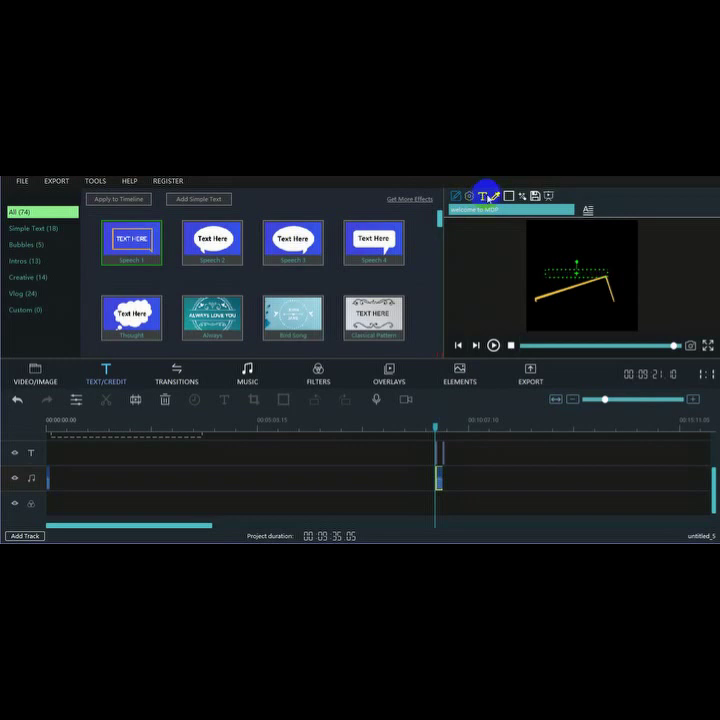
pyautogui.click(494, 197)
pyautogui.click(486, 210)
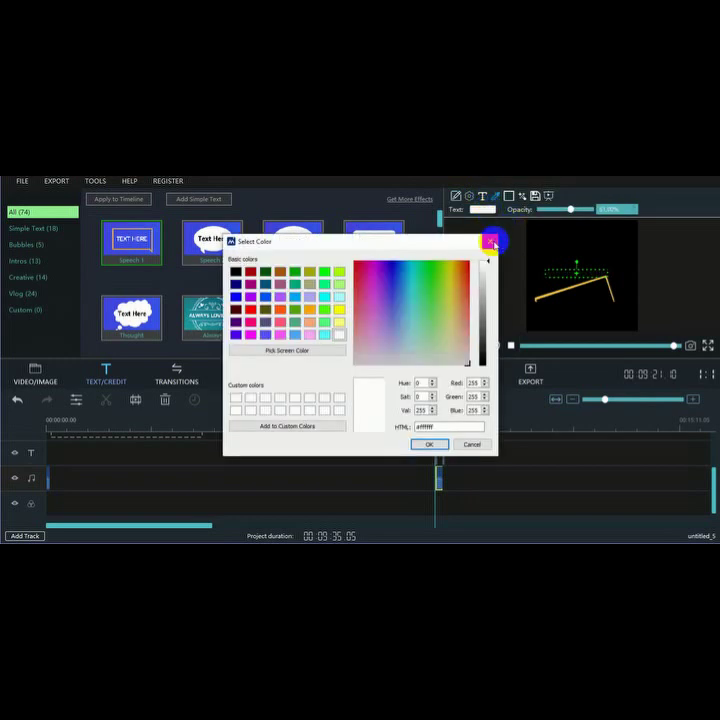
pyautogui.click(493, 243)
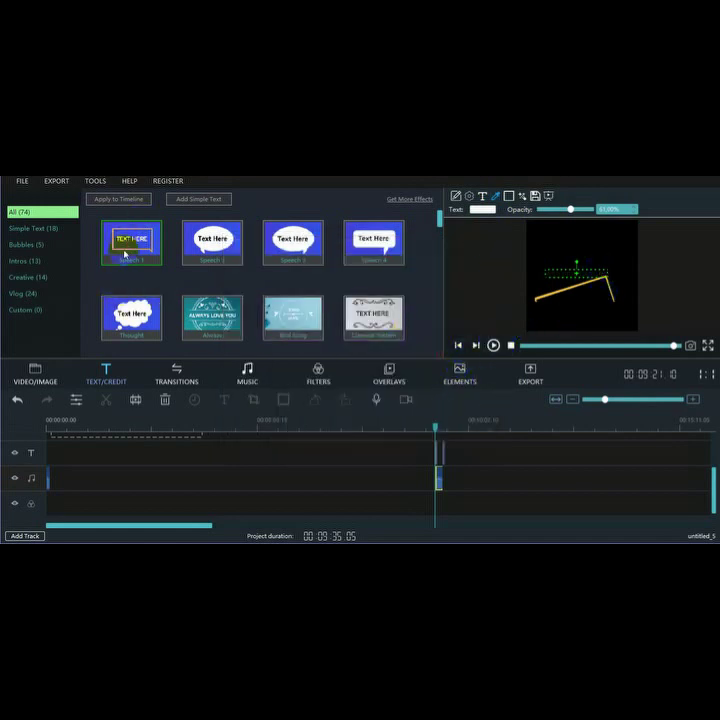
# - Preview the ending from the "welcome to MDP" text to the project's end, and return the playhead to that text
pyautogui.click(494, 346)
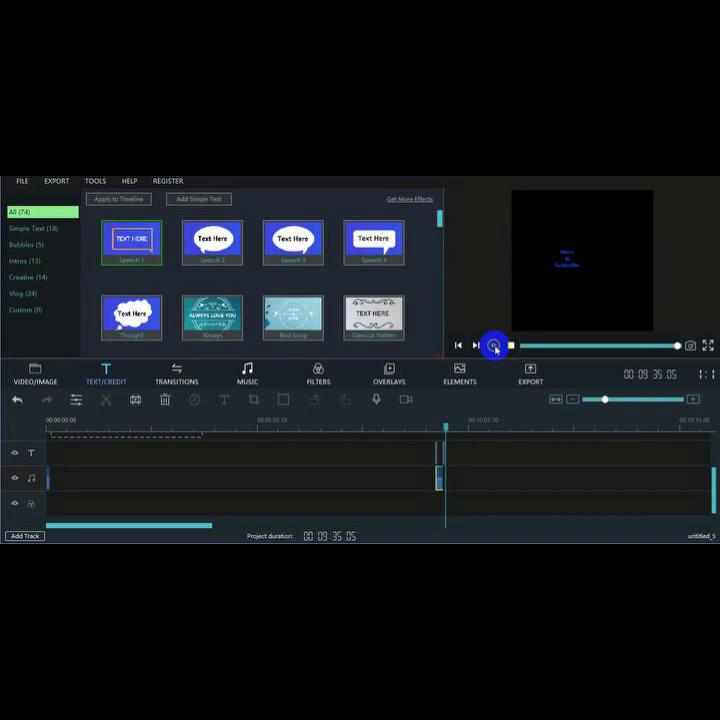
pyautogui.click(440, 481)
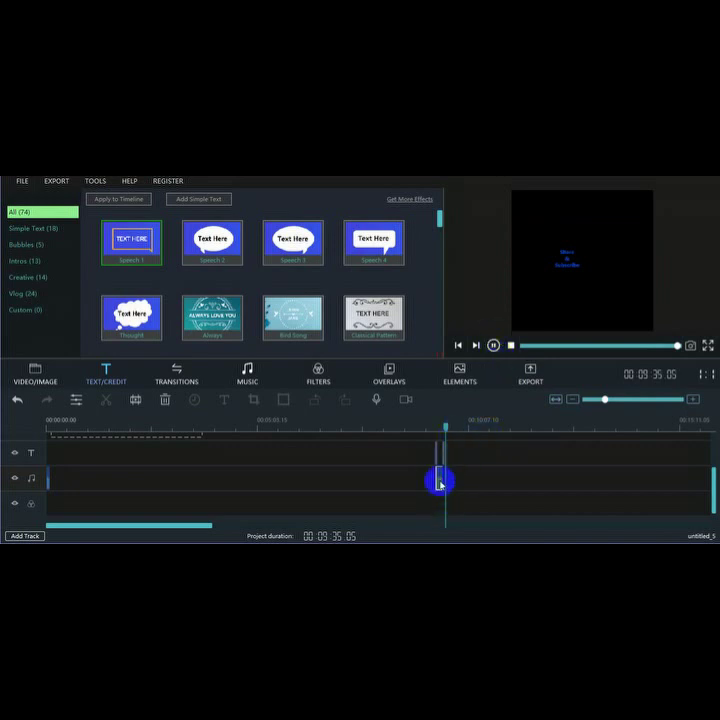
pyautogui.click(438, 480)
pyautogui.click(493, 345)
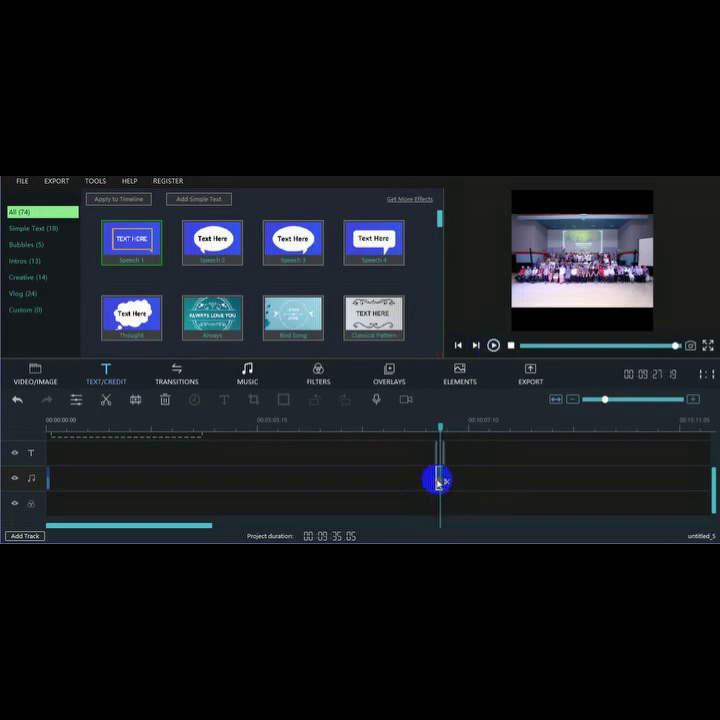
pyautogui.click(432, 428)
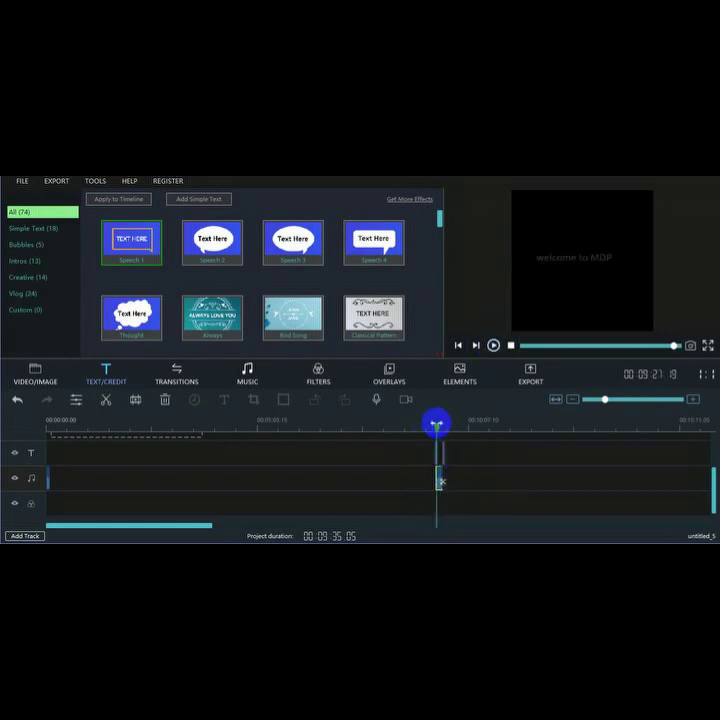
# - Lengthen the ending background music clip so it runs from the "welcome to MDP" text to the end of the project
pyautogui.click(422, 477)
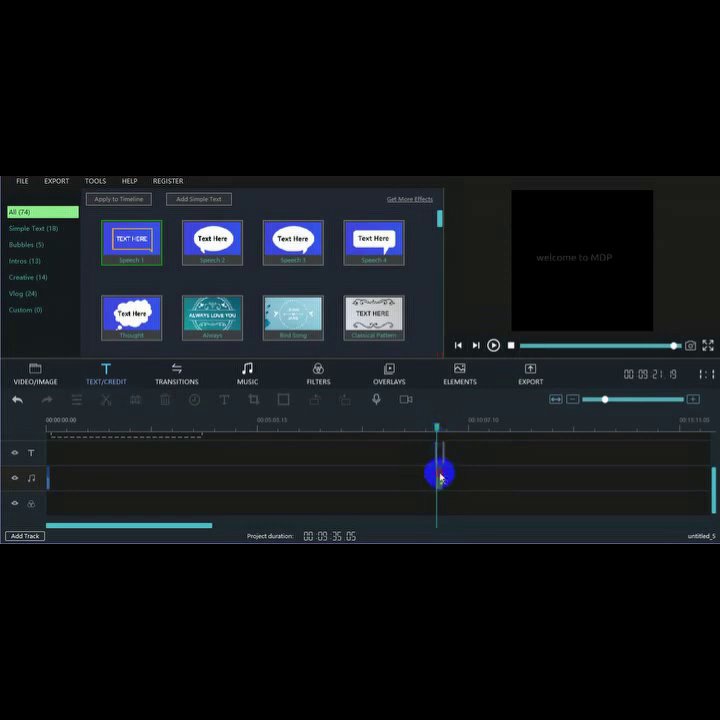
pyautogui.click(440, 477)
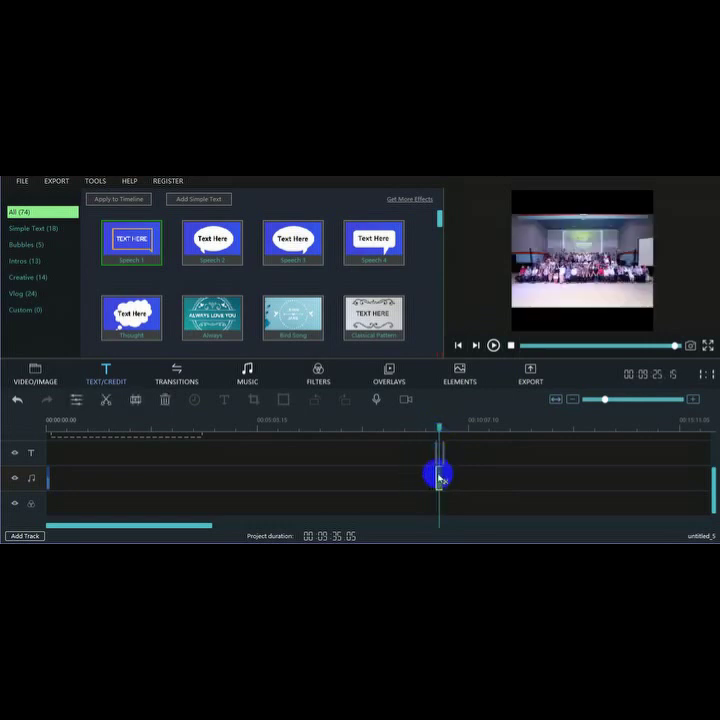
pyautogui.moveTo(433, 476); pyautogui.dragTo(426, 476)
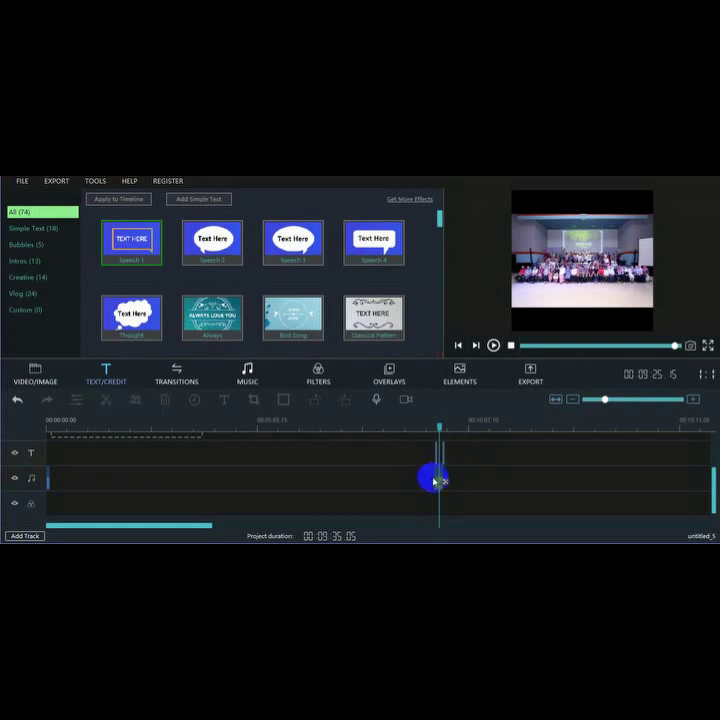
pyautogui.click(437, 480)
pyautogui.moveTo(439, 480); pyautogui.dragTo(439, 479)
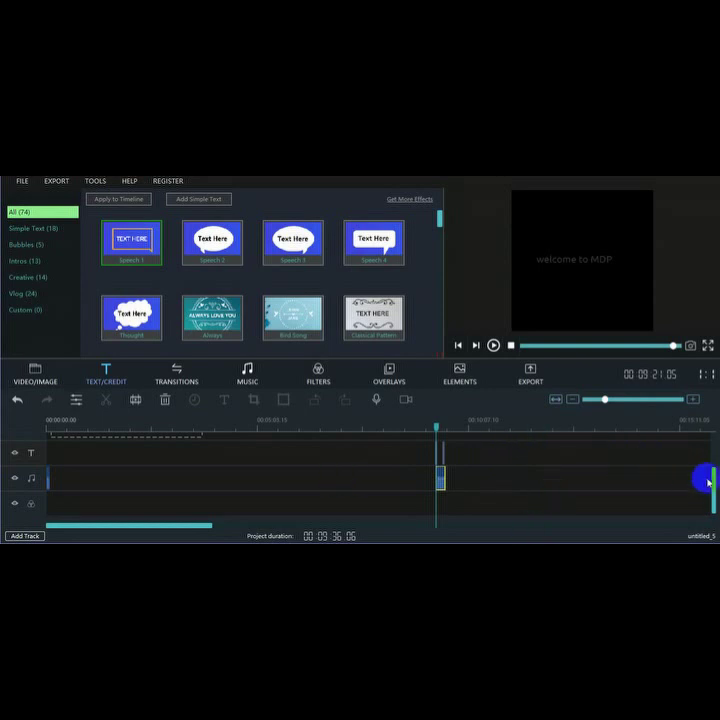
# - Return the playhead to the start of the project and preview the intro and the first seconds of event footage
pyautogui.moveTo(709, 481); pyautogui.dragTo(712, 437)
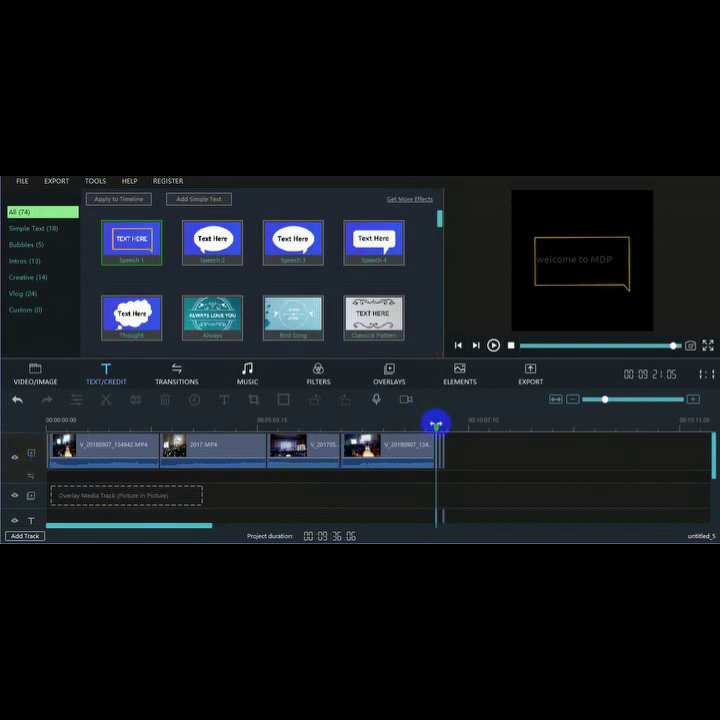
pyautogui.moveTo(435, 424); pyautogui.dragTo(175, 431)
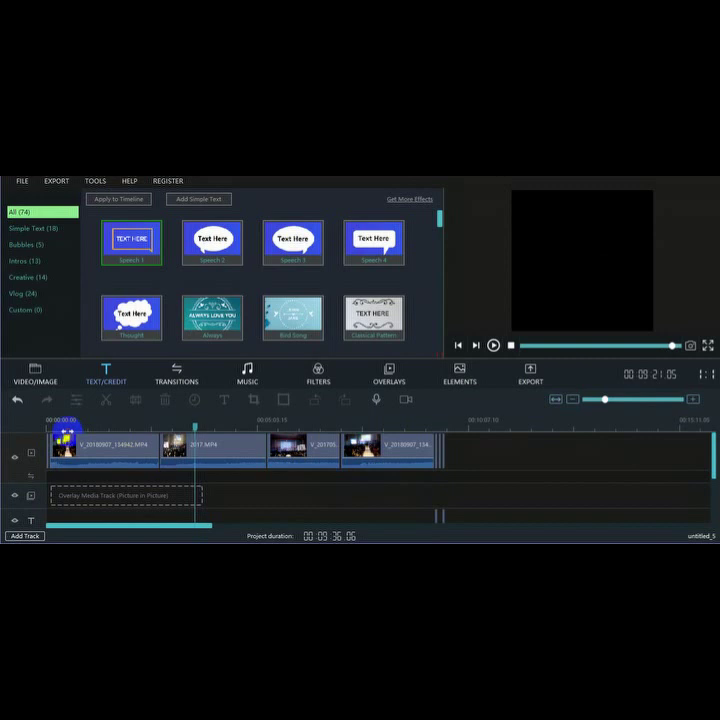
pyautogui.moveTo(195, 428); pyautogui.dragTo(47, 428)
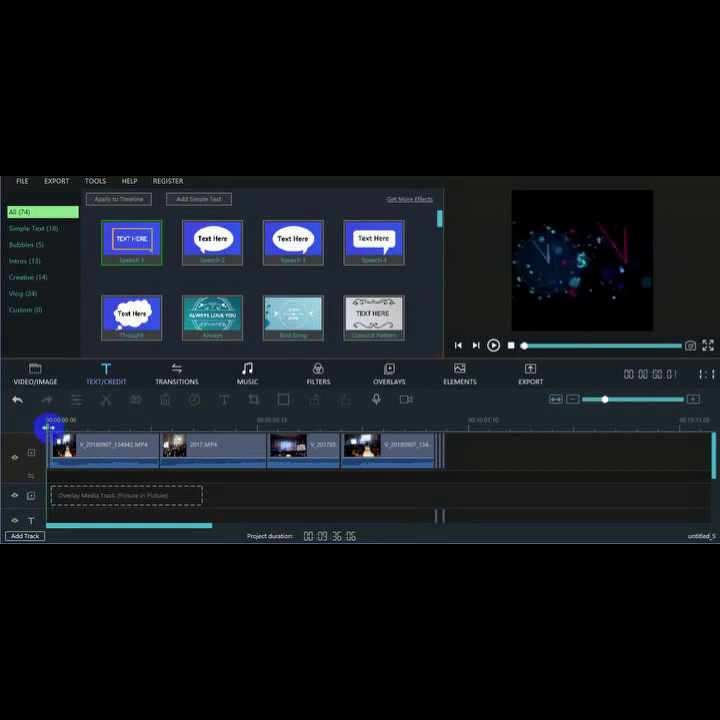
pyautogui.click(493, 345)
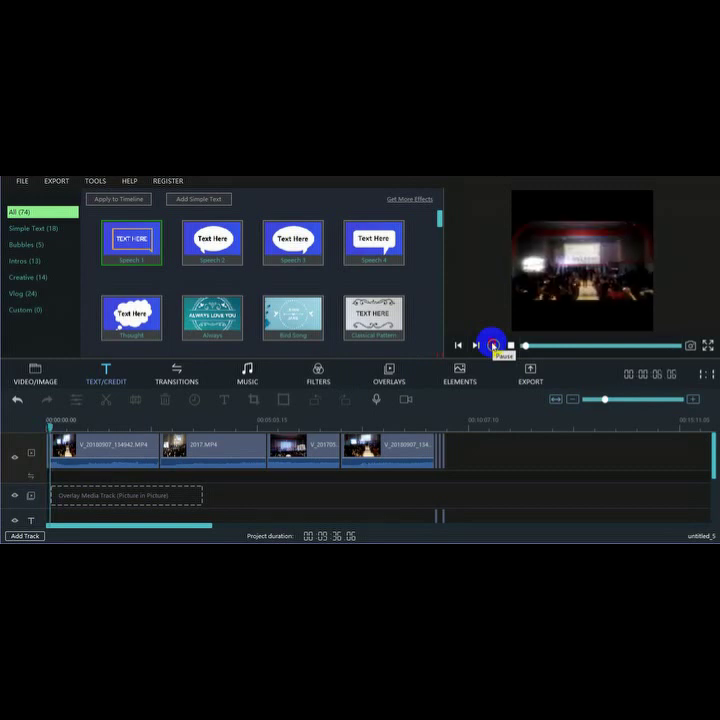
pyautogui.click(493, 345)
pyautogui.click(493, 345)
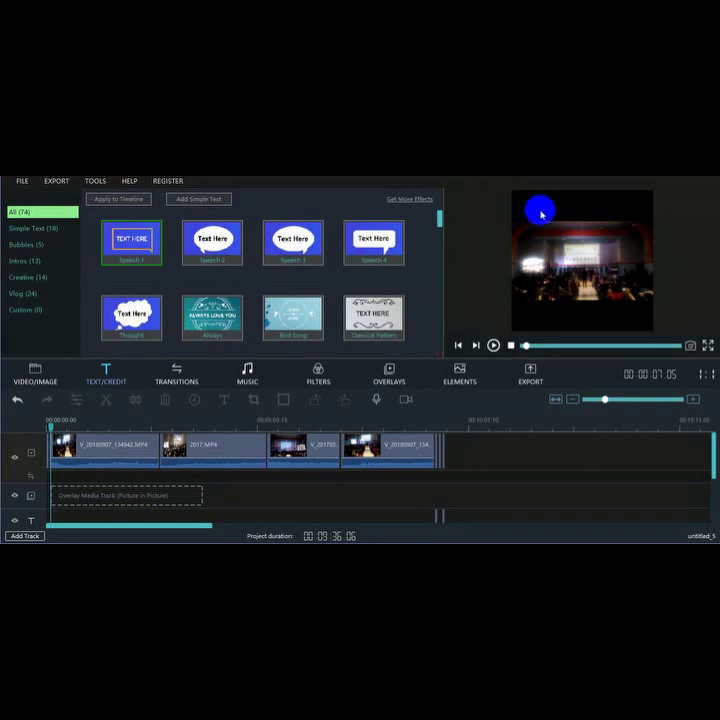
# - Import the "logo mdp" image from the praktek folder in File Explorer into My Album
pyautogui.click(24, 184)
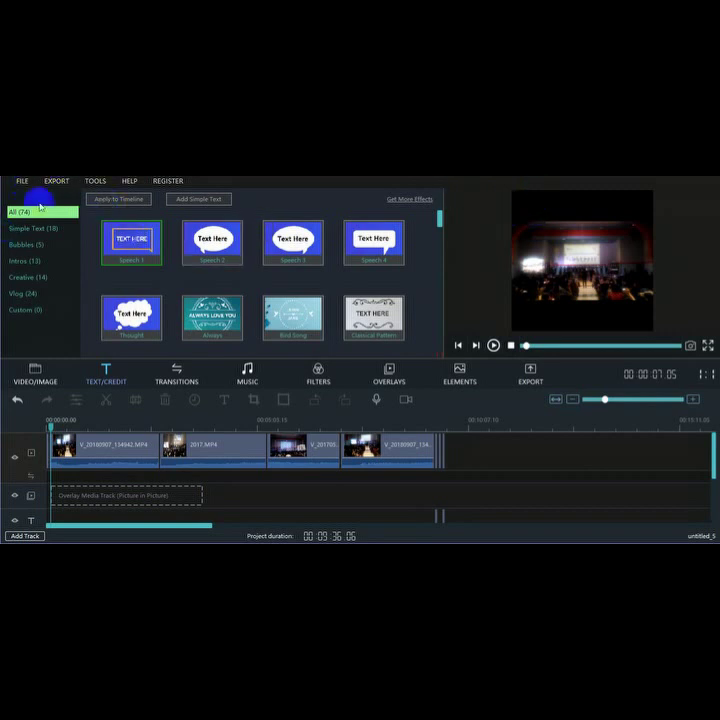
pyautogui.click(33, 367)
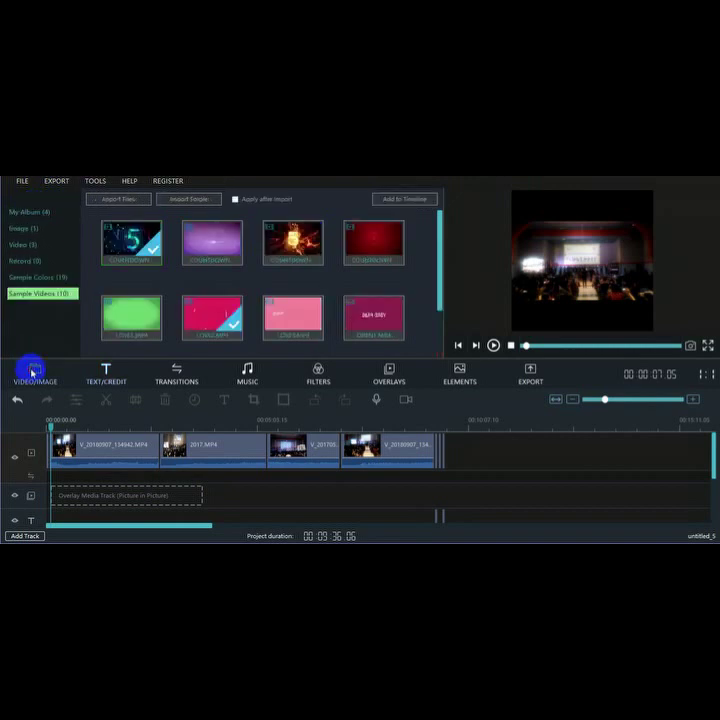
pyautogui.click(30, 228)
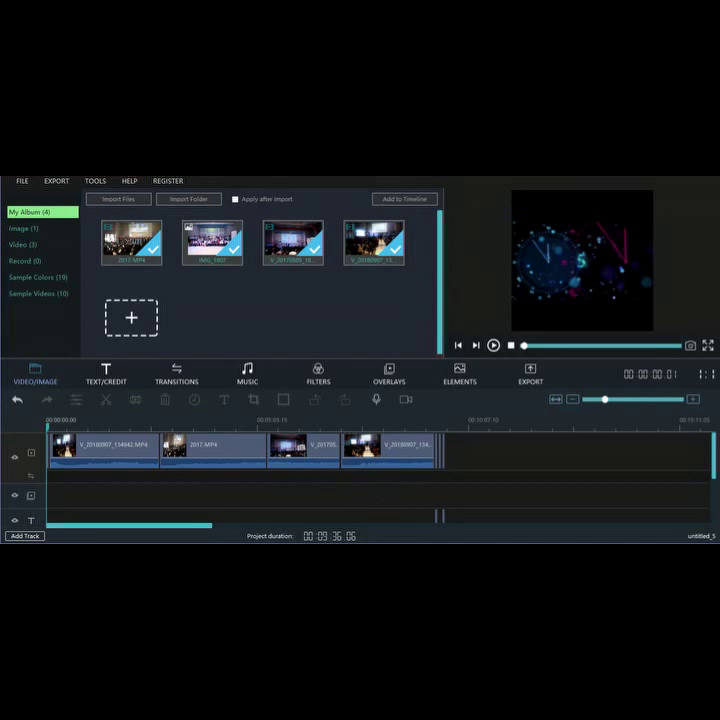
pyautogui.hotkey('alt', 'Tab')
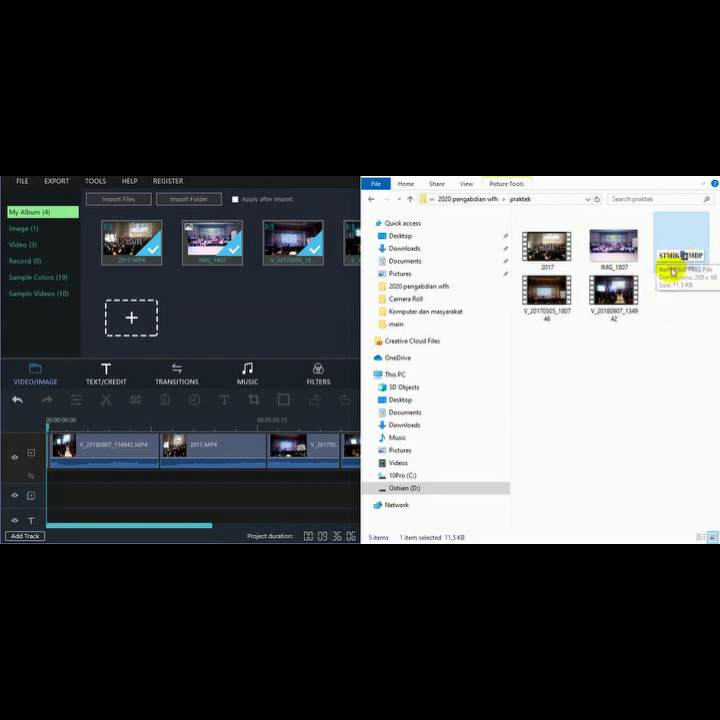
pyautogui.moveTo(678, 255); pyautogui.dragTo(144, 318)
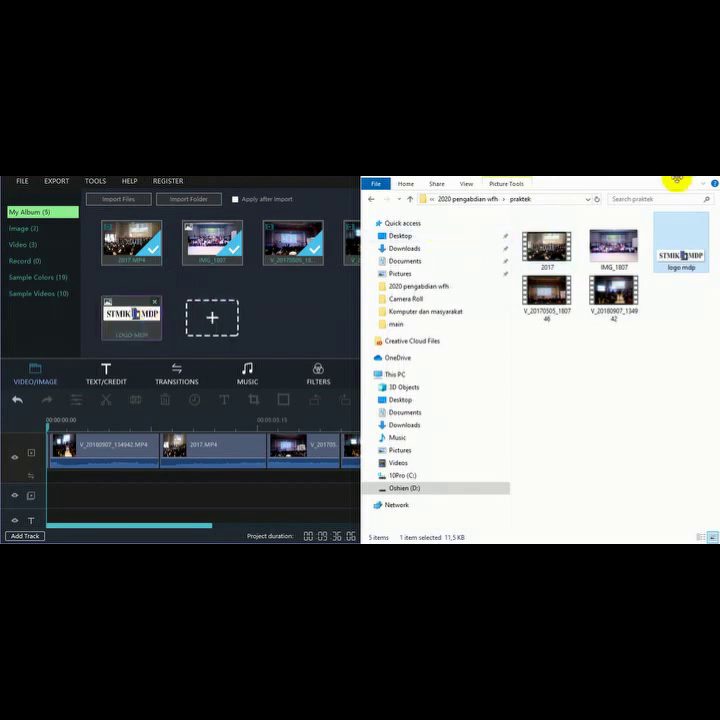
pyautogui.click(209, 283)
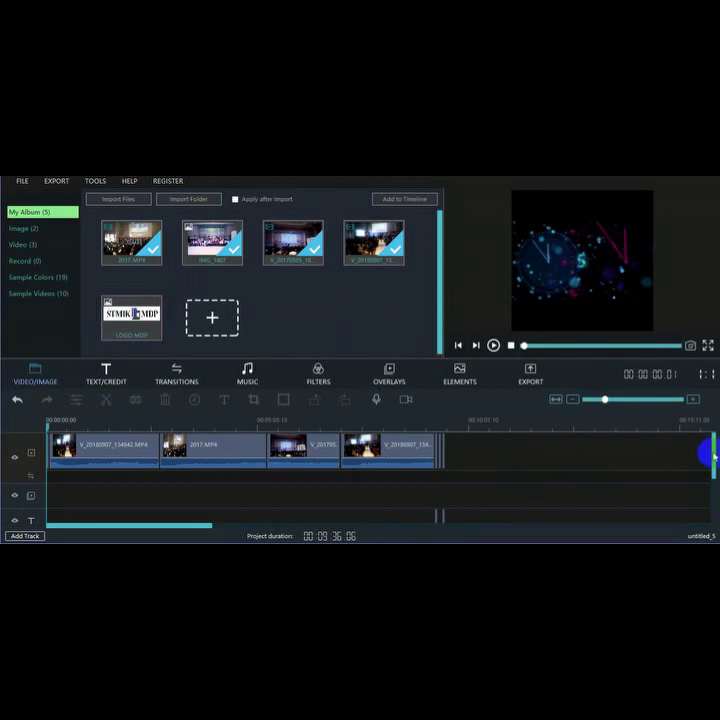
# - Place the LOGO MDP image on the overlay track at the start of the event footage and shrink it into the frame's upper-left corner
pyautogui.moveTo(713, 455); pyautogui.dragTo(713, 467)
pyautogui.click(140, 305)
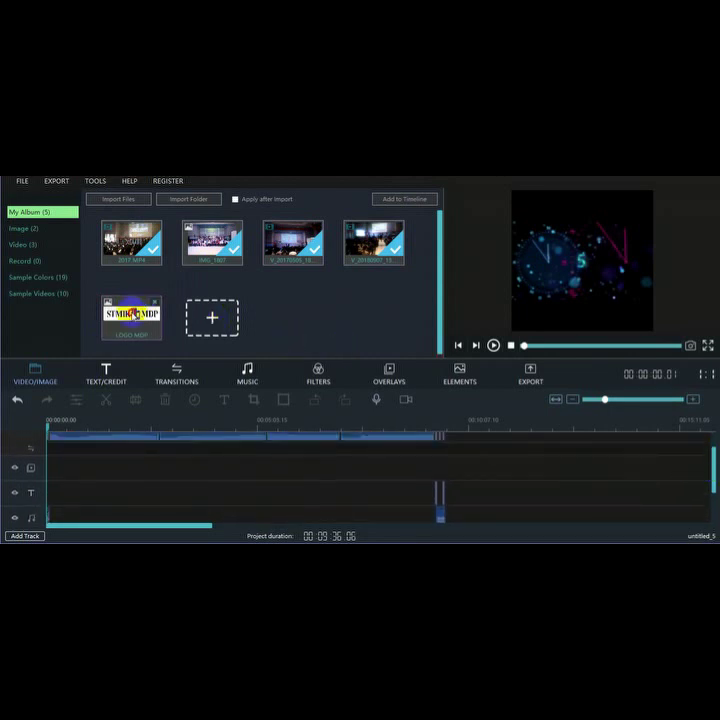
pyautogui.moveTo(99, 386); pyautogui.dragTo(59, 457)
pyautogui.moveTo(53, 459); pyautogui.dragTo(48, 450)
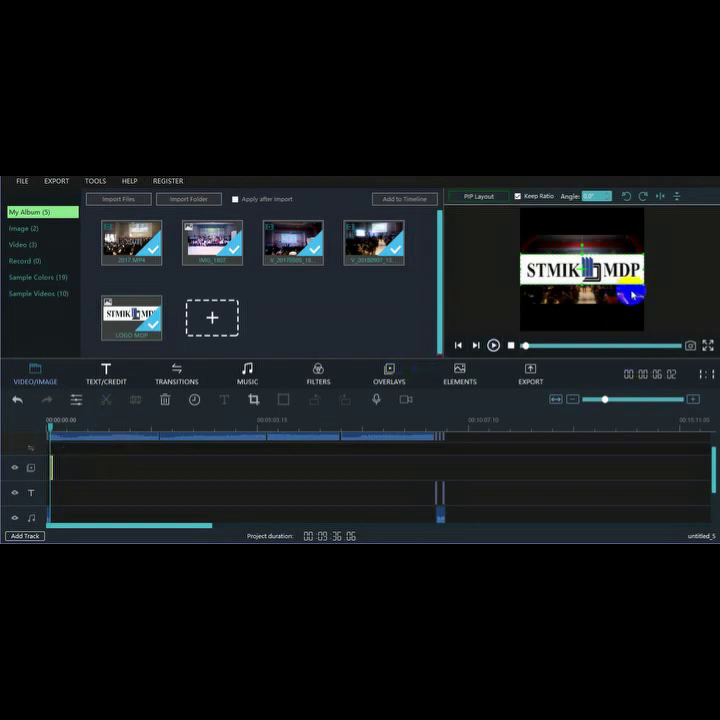
pyautogui.moveTo(636, 287); pyautogui.dragTo(557, 245)
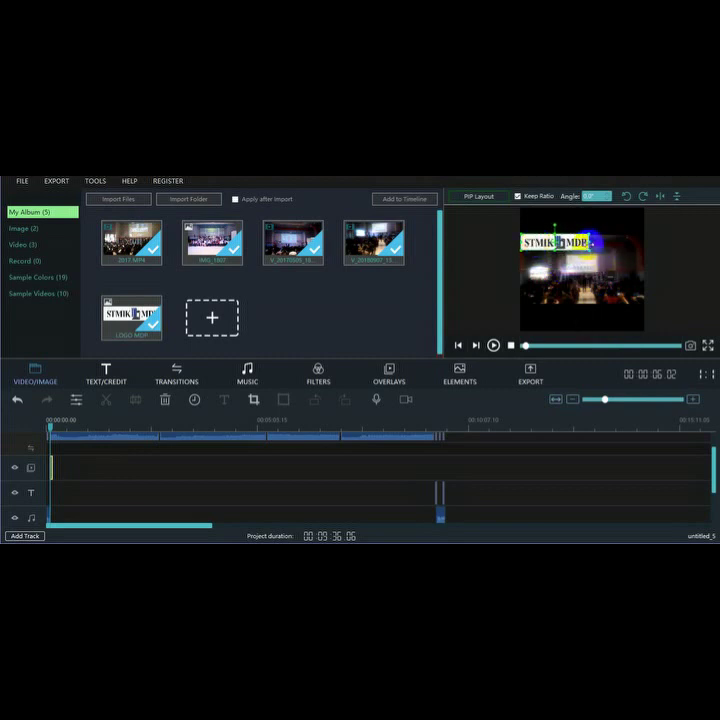
pyautogui.moveTo(590, 250); pyautogui.dragTo(536, 226)
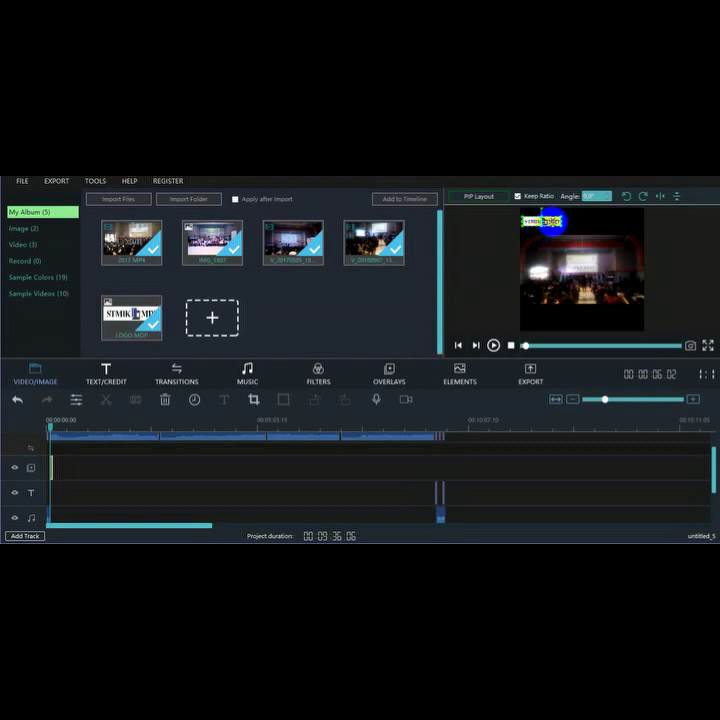
# - Preview the event footage with the logo past the end of the LOGO MDP clip
pyautogui.click(493, 345)
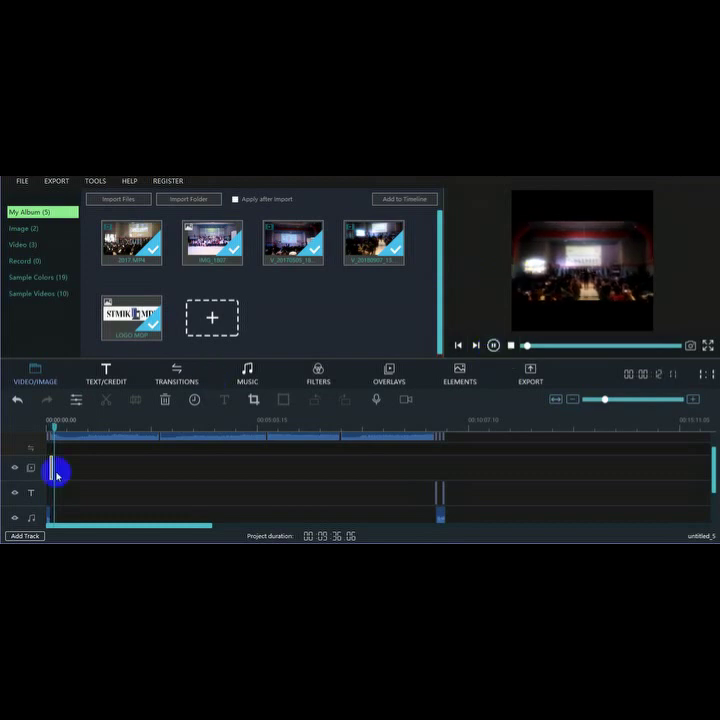
pyautogui.click(493, 345)
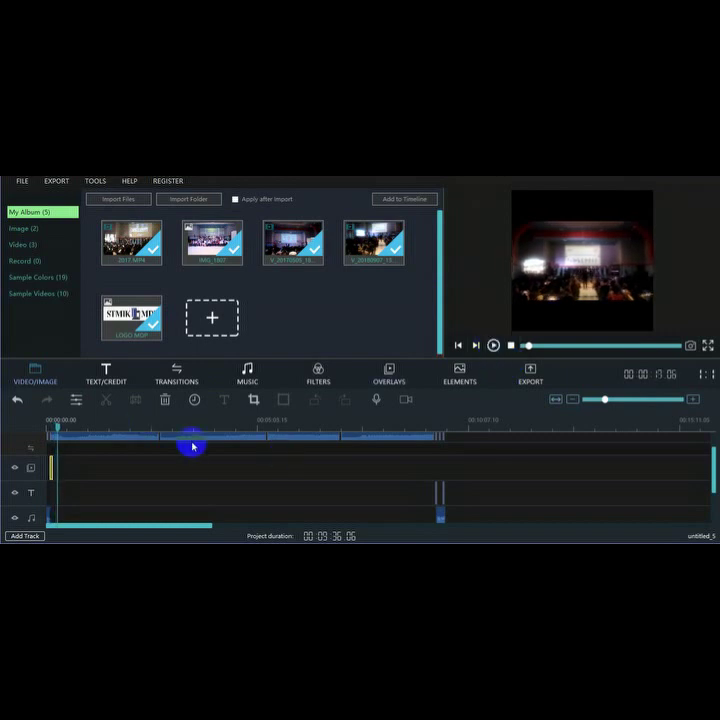
pyautogui.press('space')
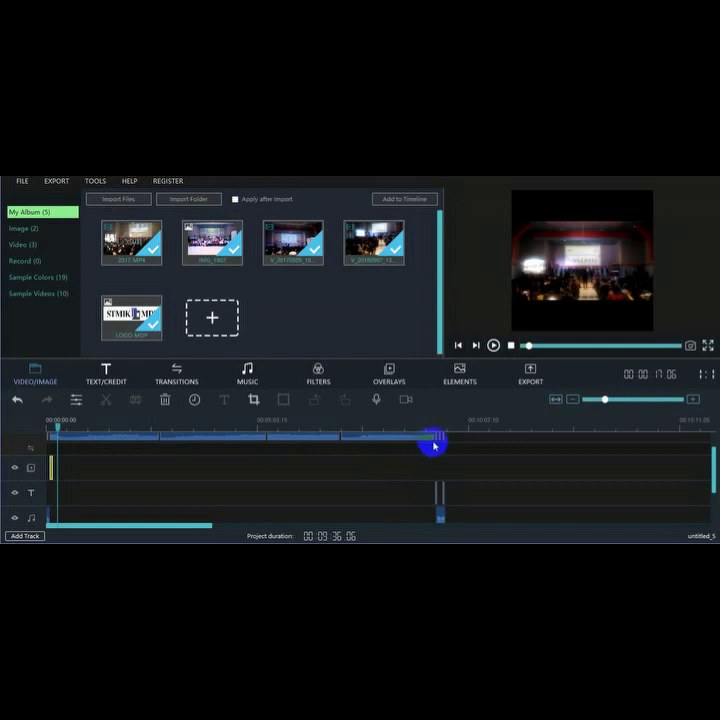
# - Return the playhead to the start of the event footage and stretch the LOGO MDP clip to the end of the event footage
pyautogui.moveTo(56, 430); pyautogui.dragTo(49, 426)
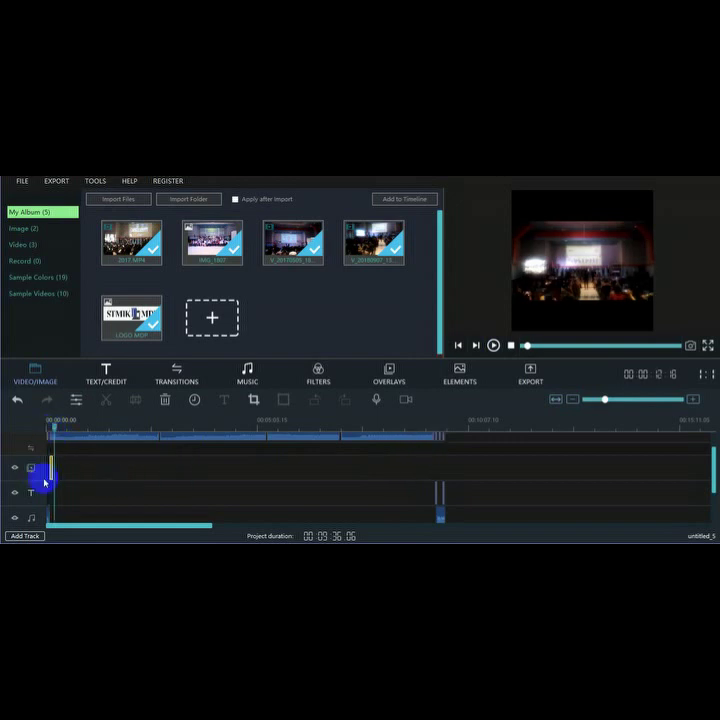
pyautogui.moveTo(44, 483); pyautogui.dragTo(52, 467)
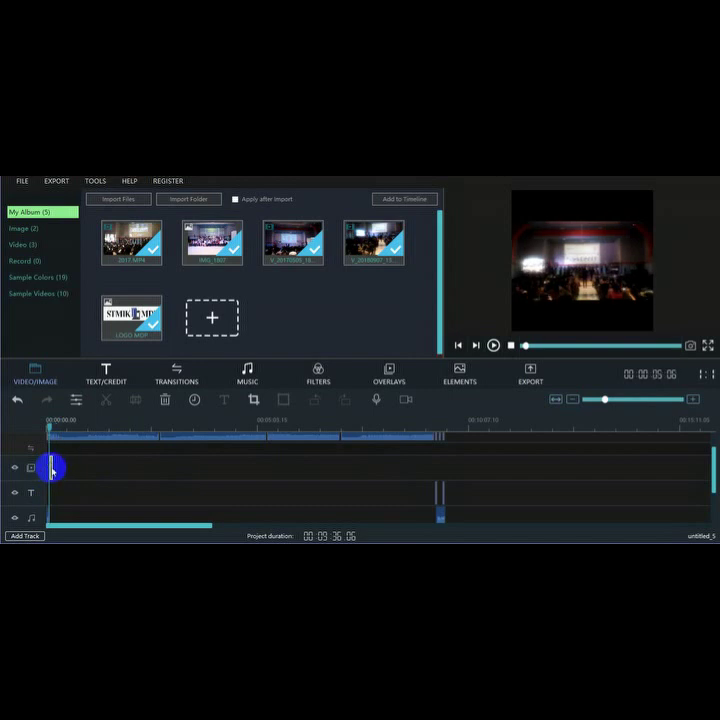
pyautogui.moveTo(51, 467); pyautogui.dragTo(438, 477)
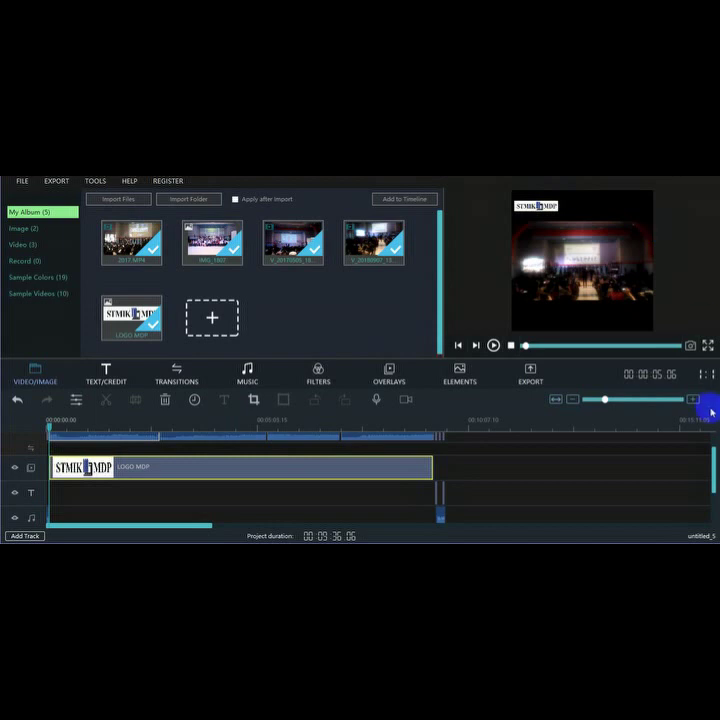
# - Return the playhead to the project's start and apply random transitions to all clips on the video track
pyautogui.scroll(1, 713, 455)
pyautogui.moveTo(713, 455); pyautogui.dragTo(707, 434)
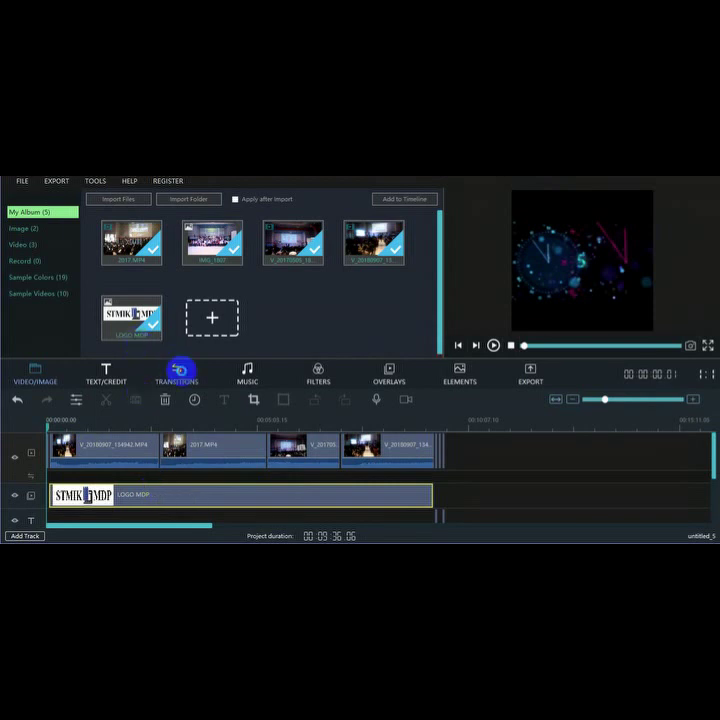
pyautogui.click(179, 373)
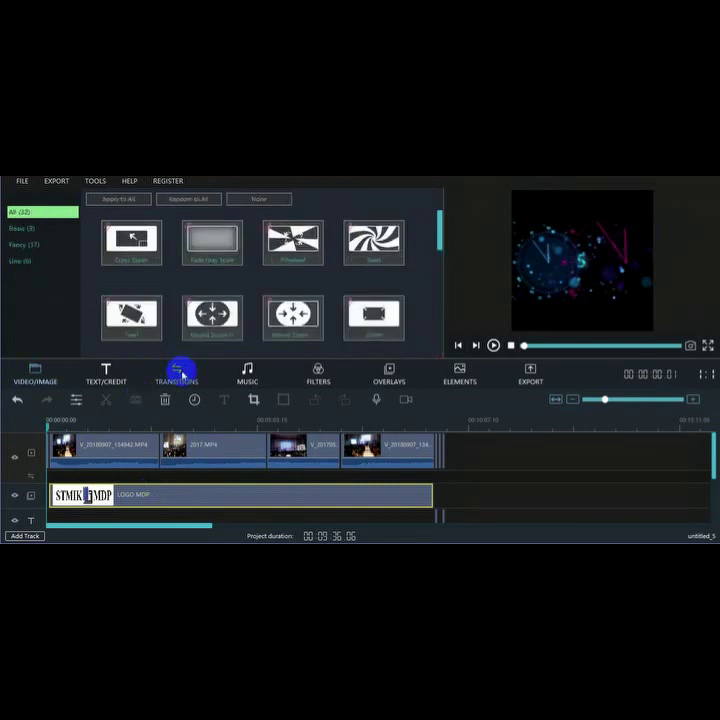
pyautogui.moveTo(80, 479); pyautogui.dragTo(345, 457)
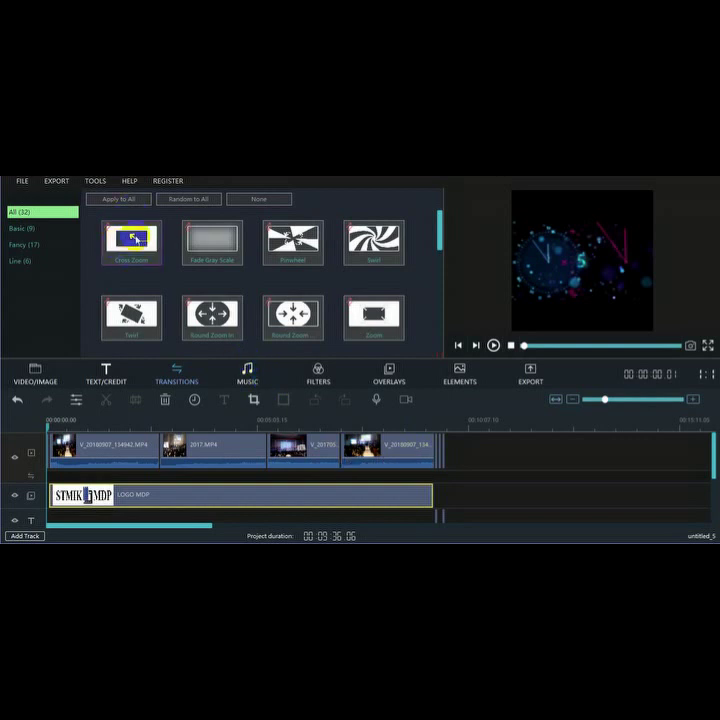
pyautogui.moveTo(133, 242)
pyautogui.mouseDown()
pyautogui.moveTo(135, 407)
pyautogui.moveTo(44, 451)
pyautogui.moveTo(177, 458)
pyautogui.moveTo(341, 452)
pyautogui.mouseUp()
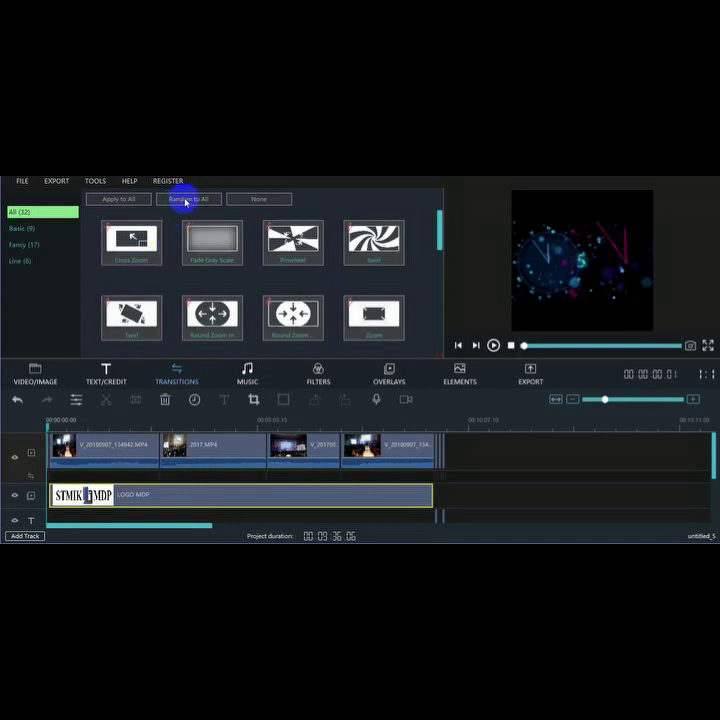
pyautogui.click(185, 202)
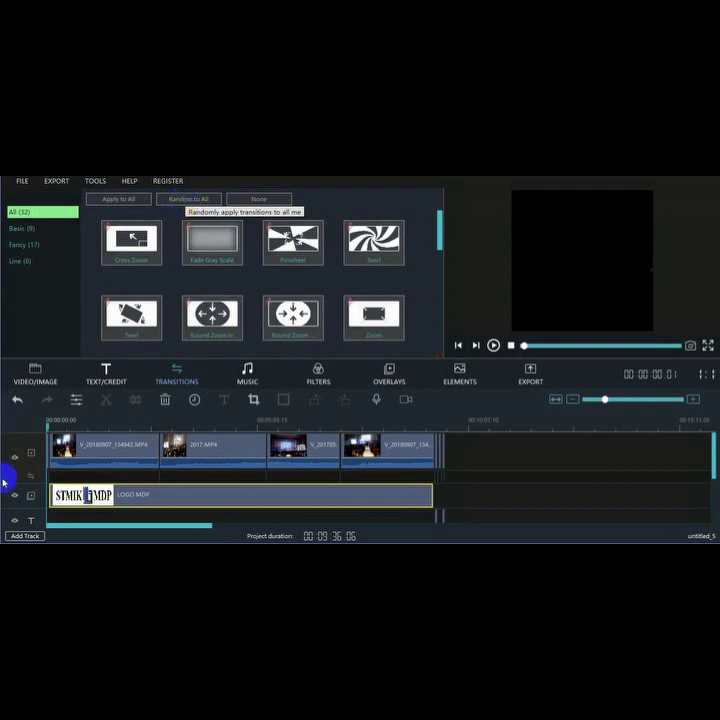
# - Preview the transition from the intro into the event footage, and the one near the end of the last event clip
pyautogui.click(493, 345)
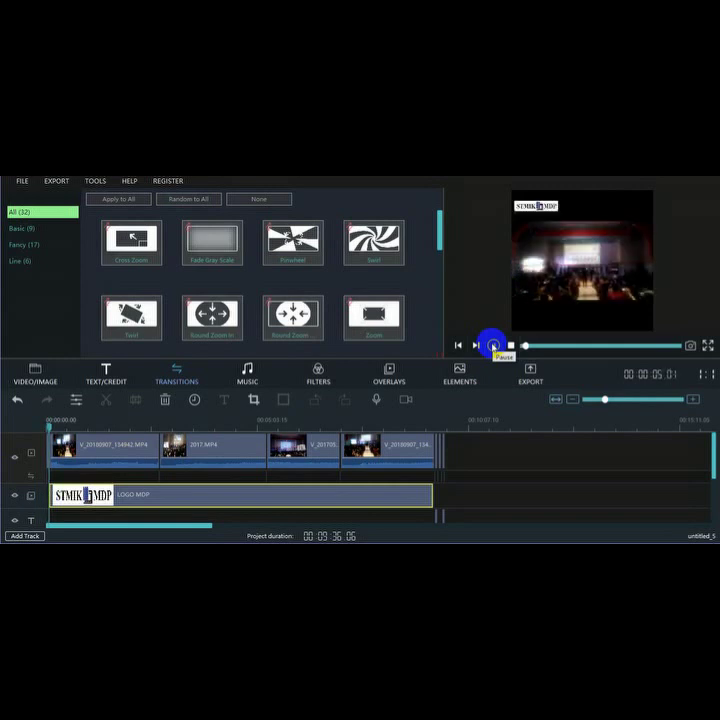
pyautogui.click(493, 345)
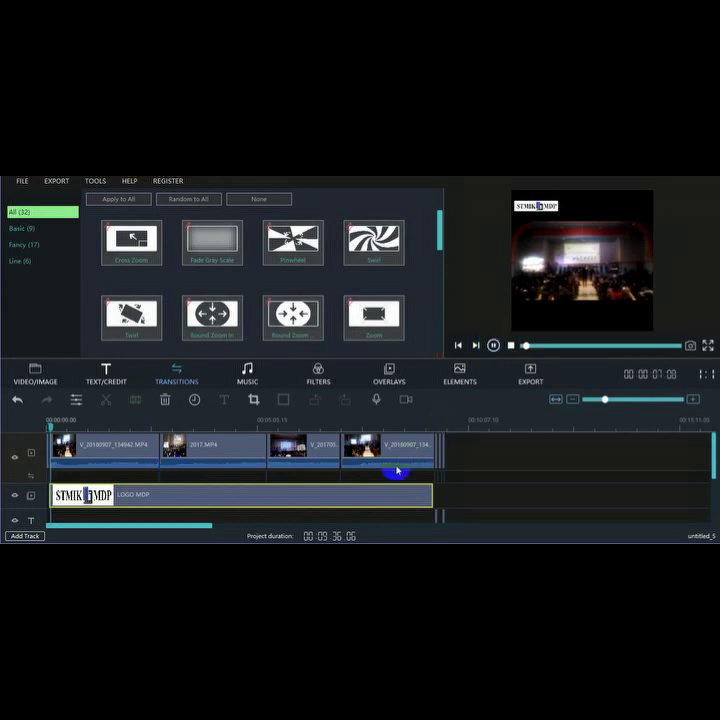
pyautogui.click(490, 345)
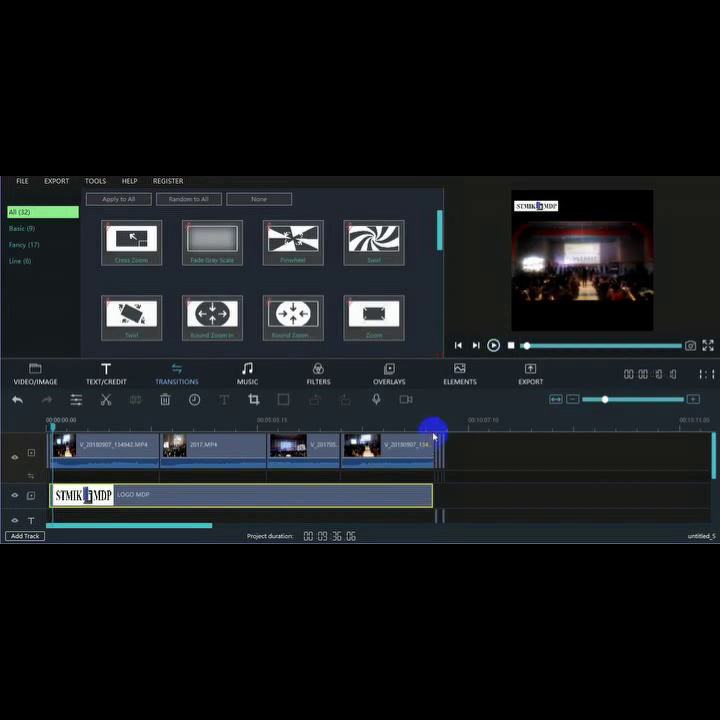
pyautogui.click(432, 436)
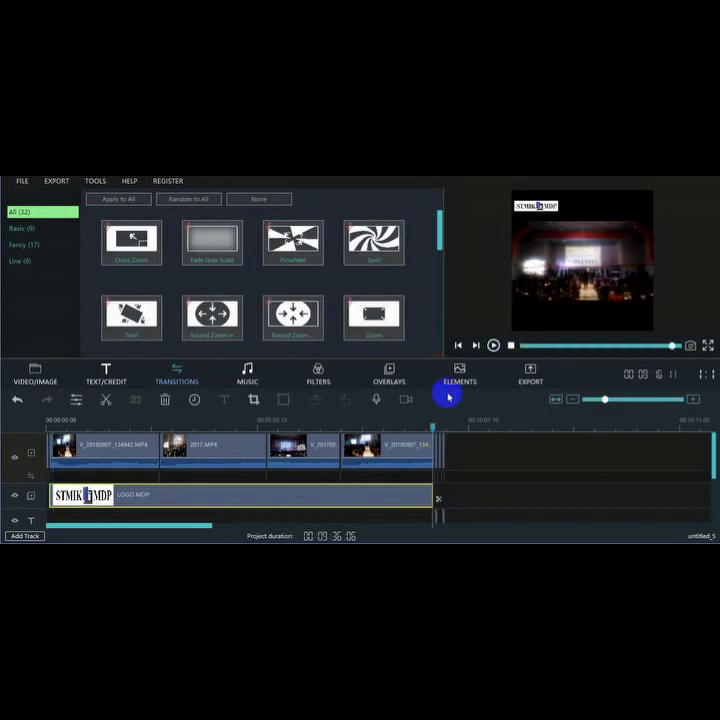
pyautogui.click(493, 345)
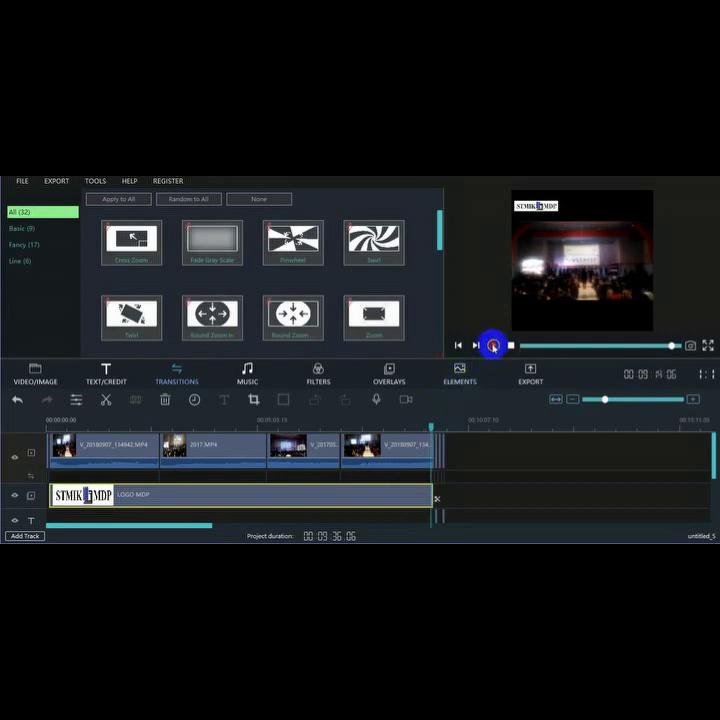